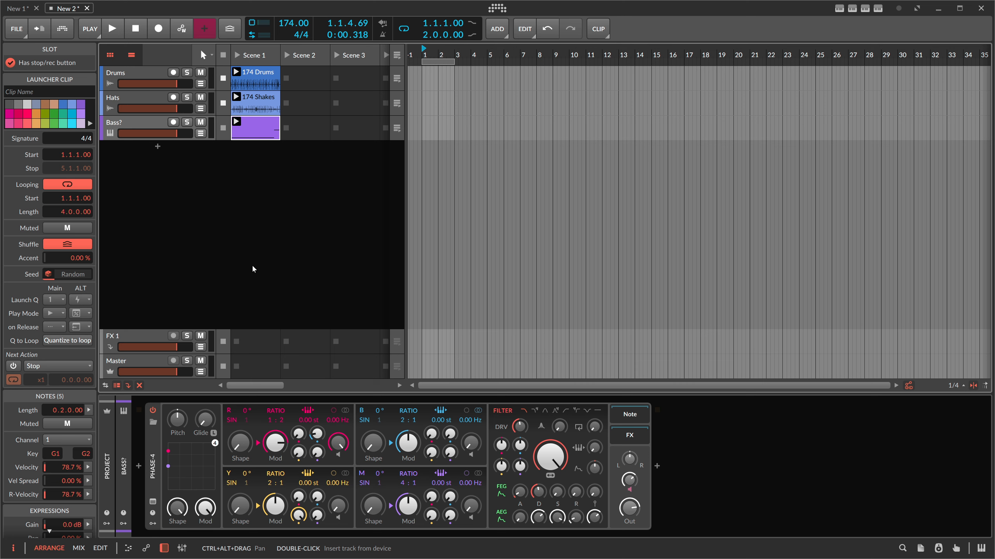
- Inspect the device chains of the Drums, Hats, Bass? and Master tracks
click(145, 73)
click(147, 102)
click(143, 127)
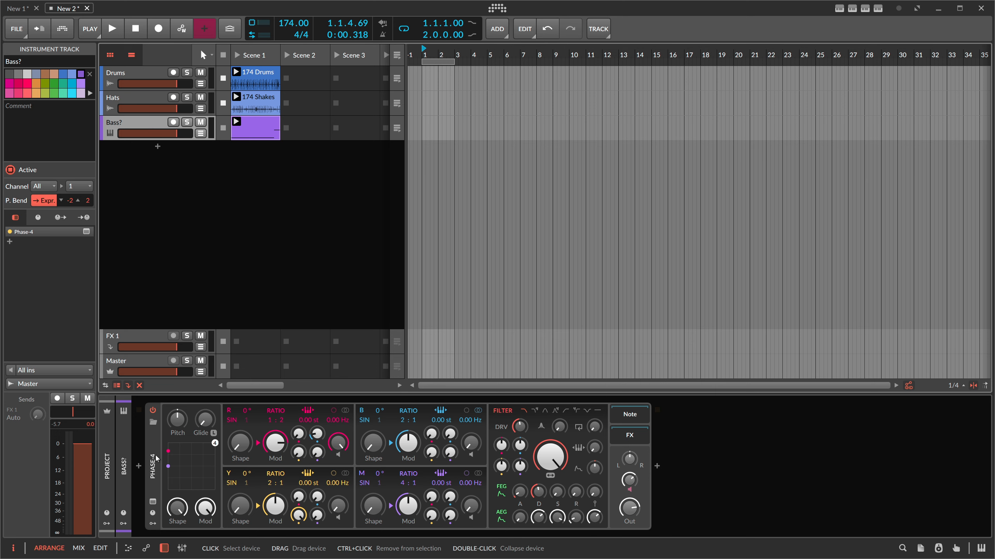
click(149, 365)
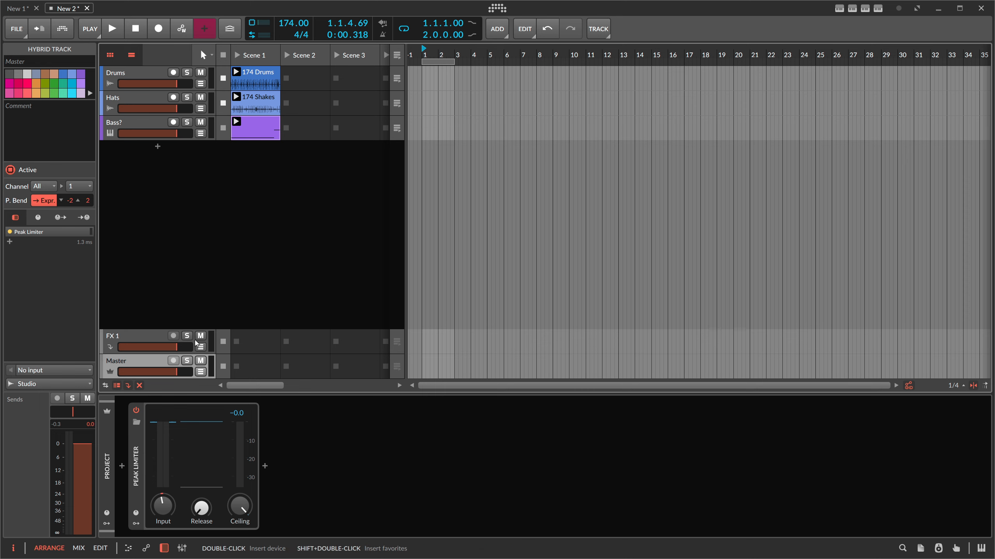
- Select the Bass? track and audition the loop with its Phase-4 device shown
click(138, 121)
key(space)
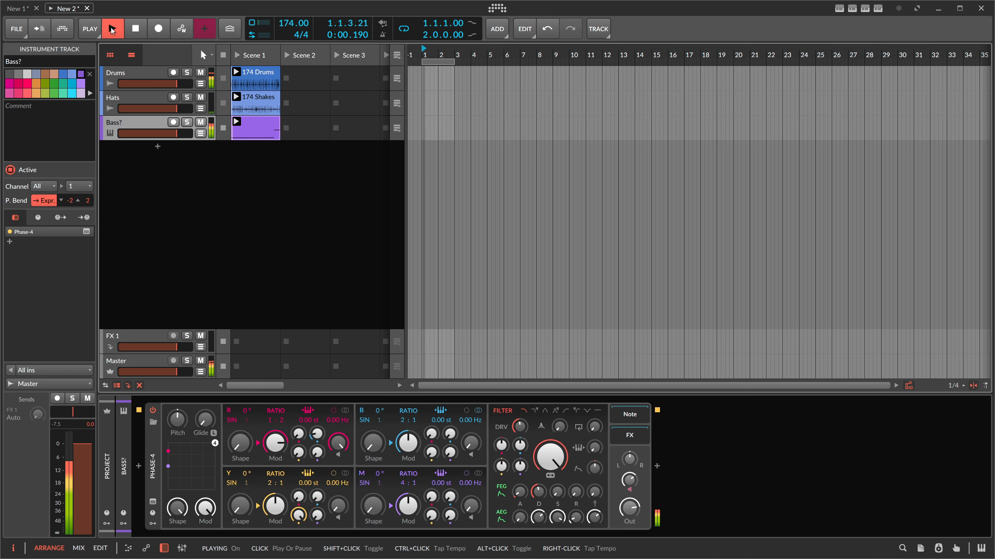
drag(432, 55, 440, 79)
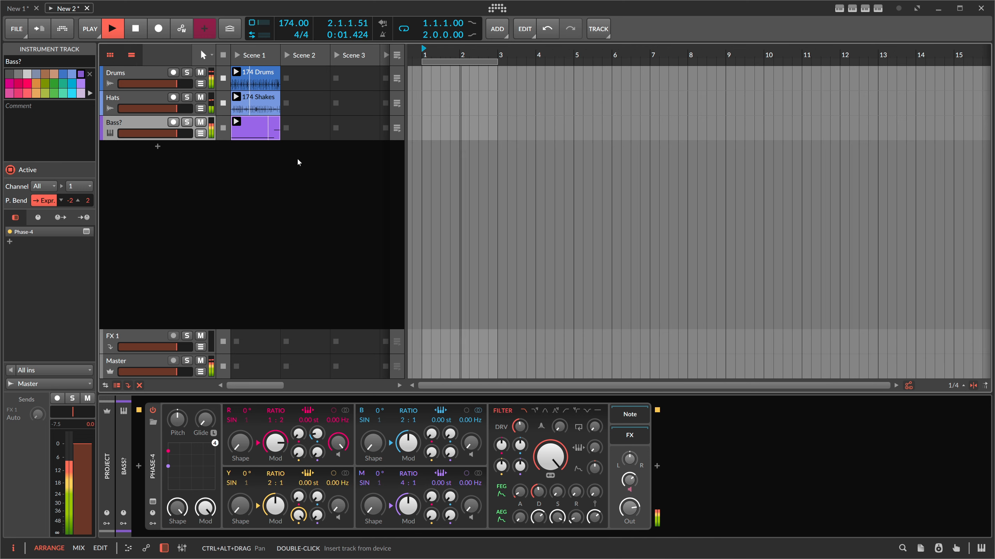
click(144, 36)
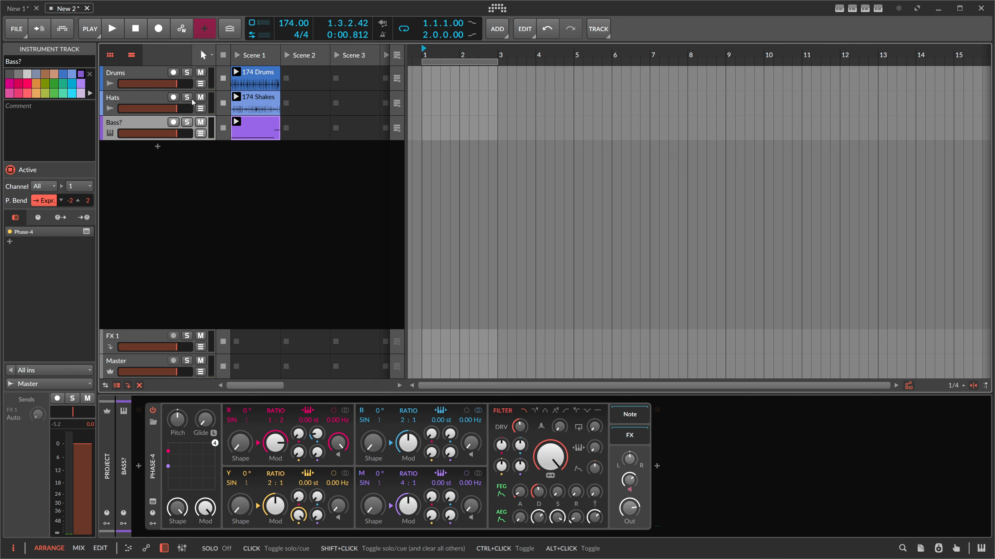
- Show Phase-4's modulators and add an Audio Sidechain modulator to it
click(153, 524)
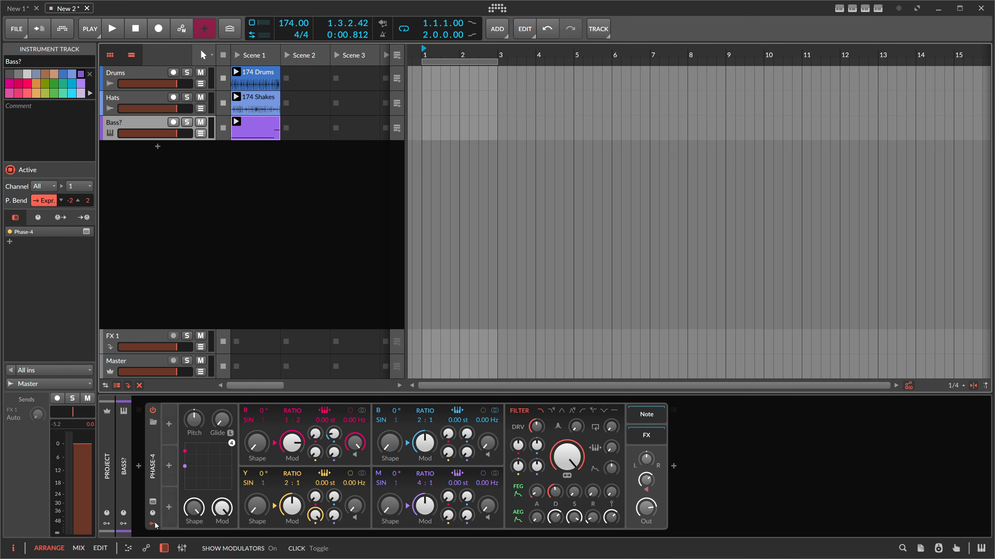
click(170, 425)
text(side)
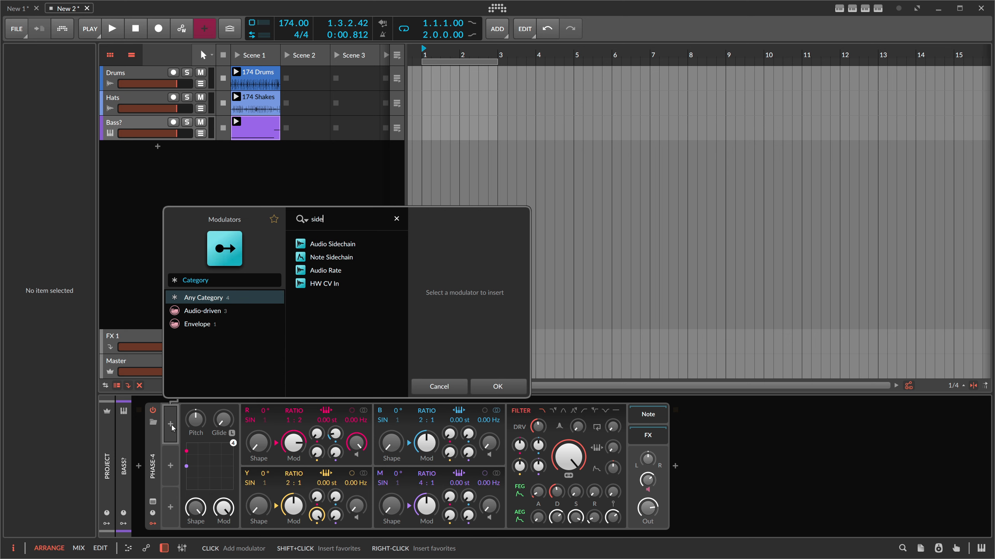
double_click(334, 247)
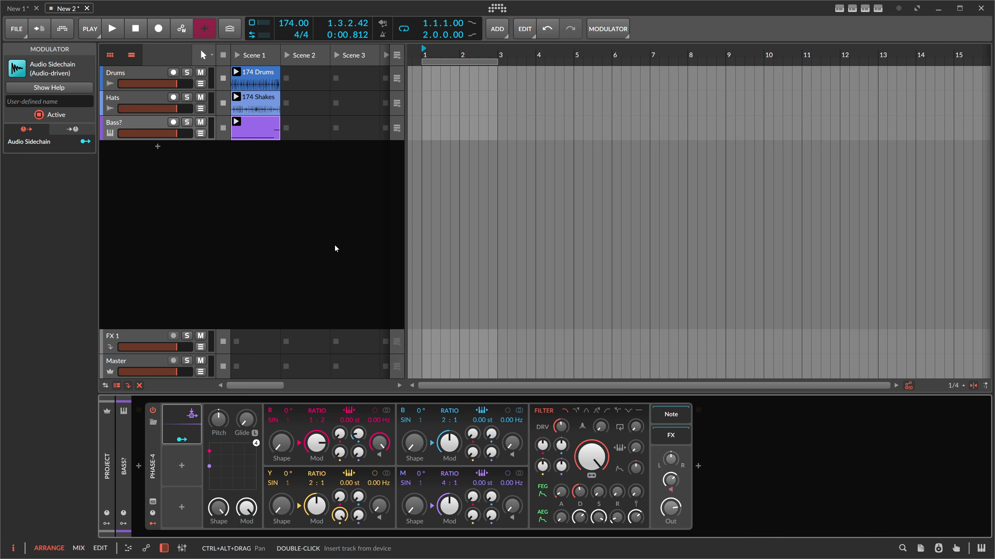
- Expand the Audio Sidechain modulator and set its input source to Drums (POST)
click(187, 421)
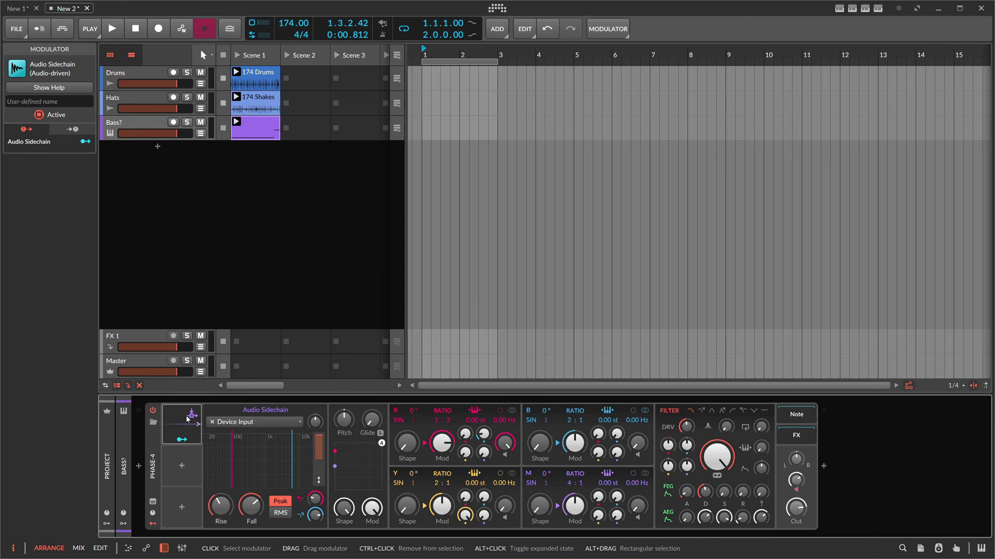
click(221, 424)
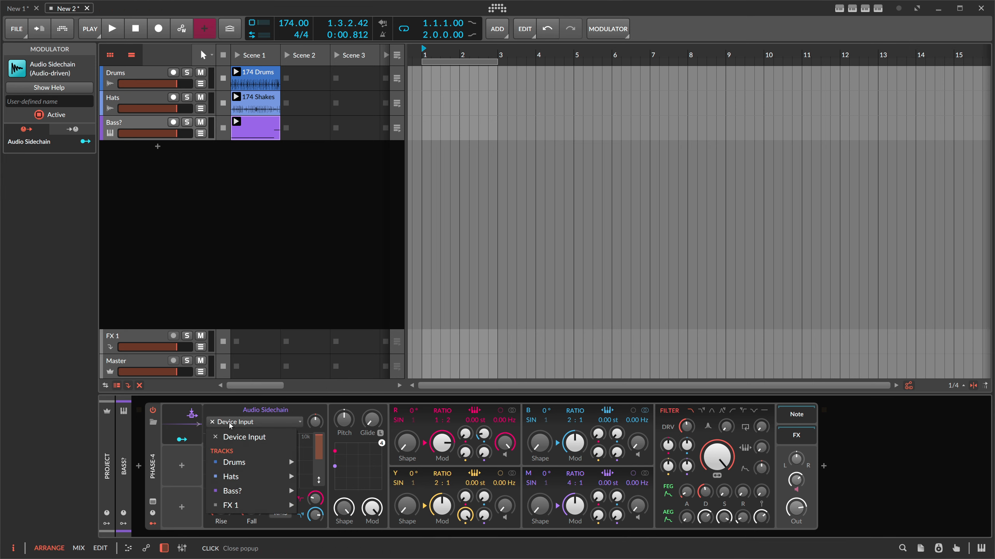
mouse_move(241, 463)
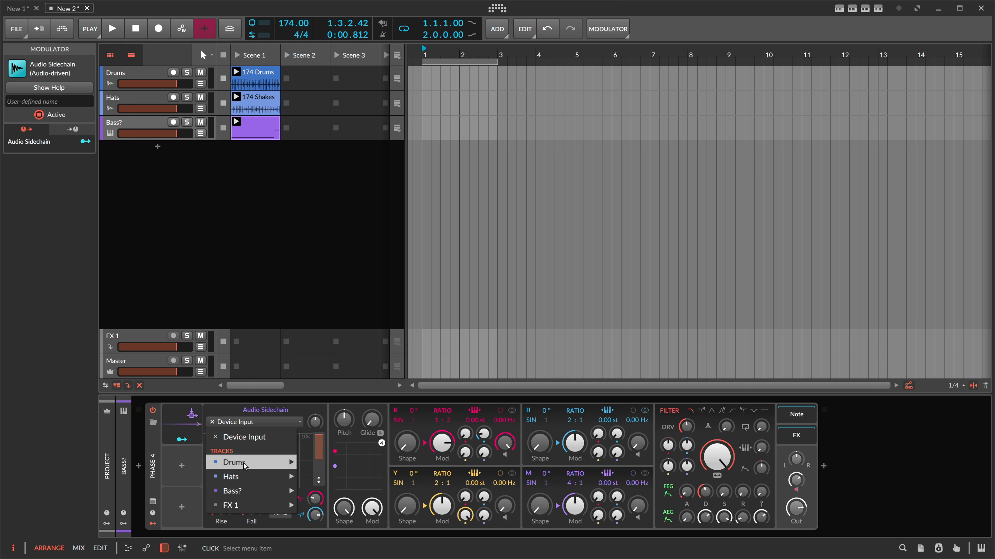
click(335, 476)
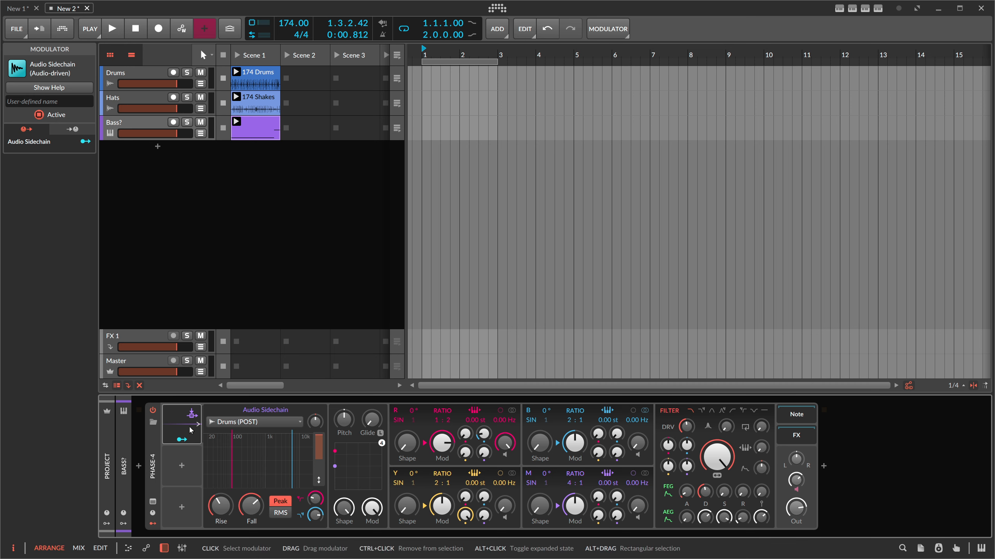
- Narrow the Audio Sidechain's low cut and high cut around the drum's low end, and adjust its Rise and Fall
key(space)
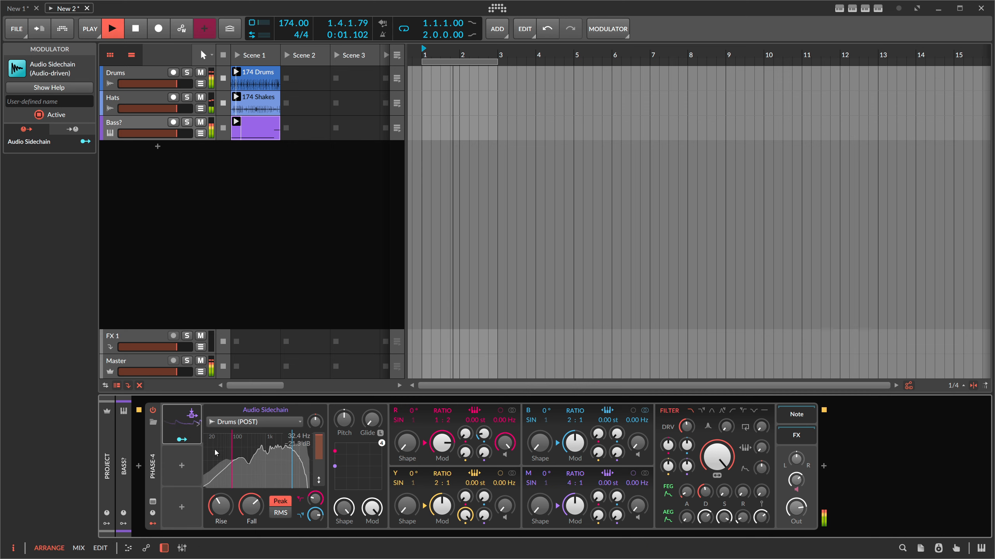
drag(227, 515, 227, 525)
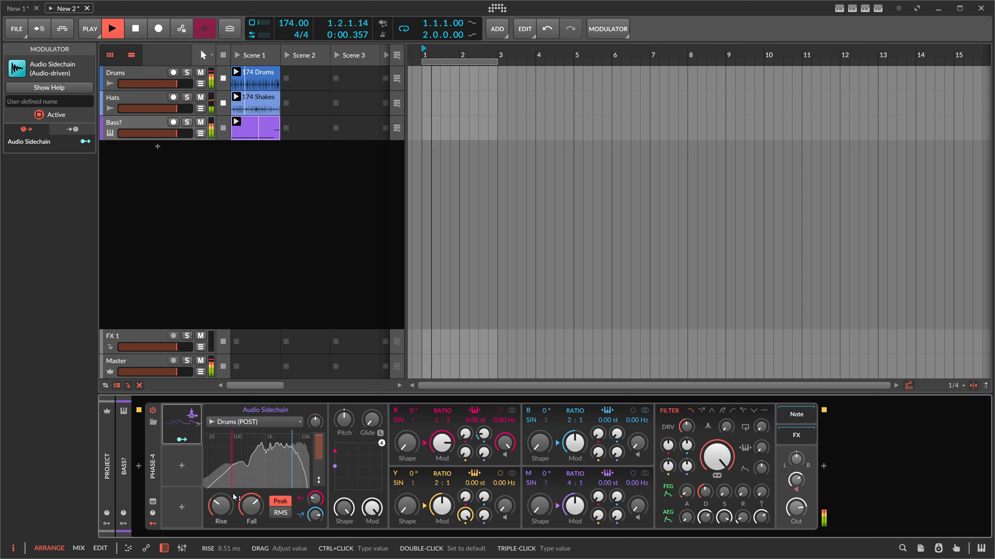
key(space)
drag(231, 466, 228, 465)
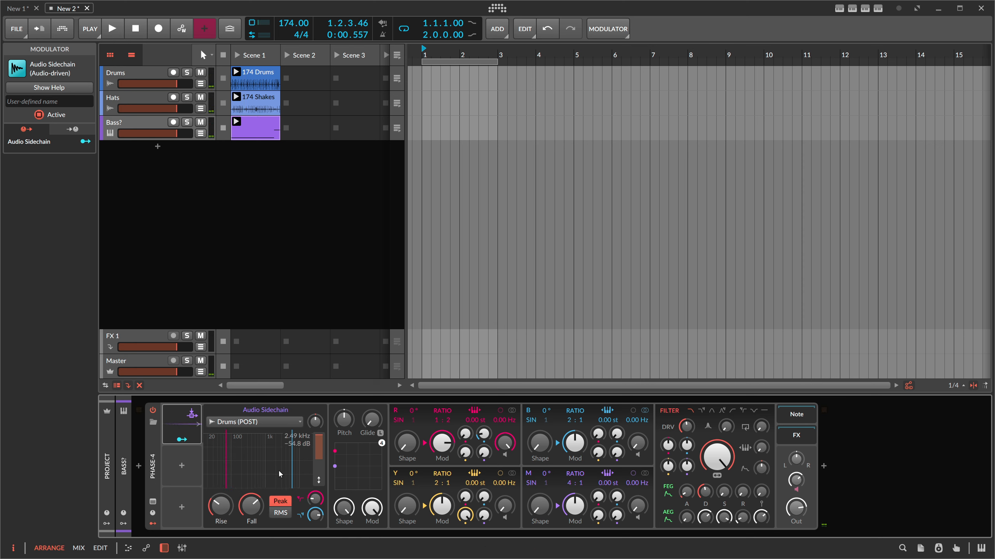
drag(292, 472, 226, 469)
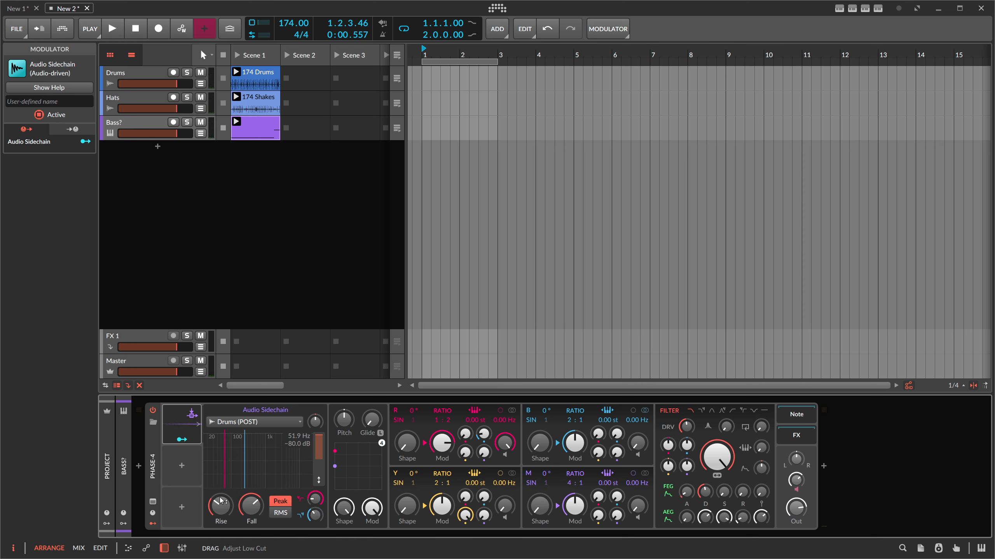
drag(221, 504, 253, 508)
key(space)
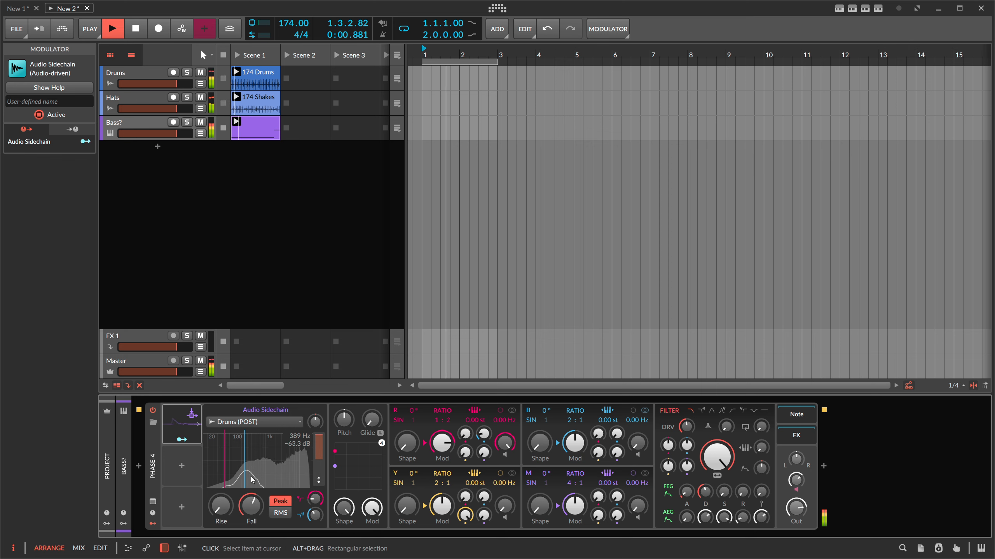
key(space)
- Map the Audio Sidechain to the red oscillator's B→R modulation amount at 0.547 and audition it during playback
click(181, 439)
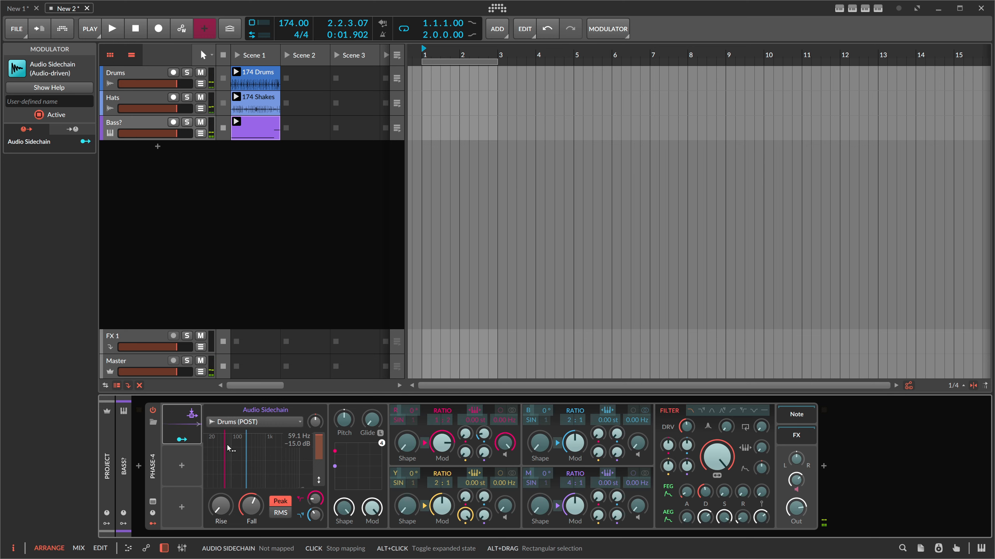
key(space)
drag(483, 434, 483, 428)
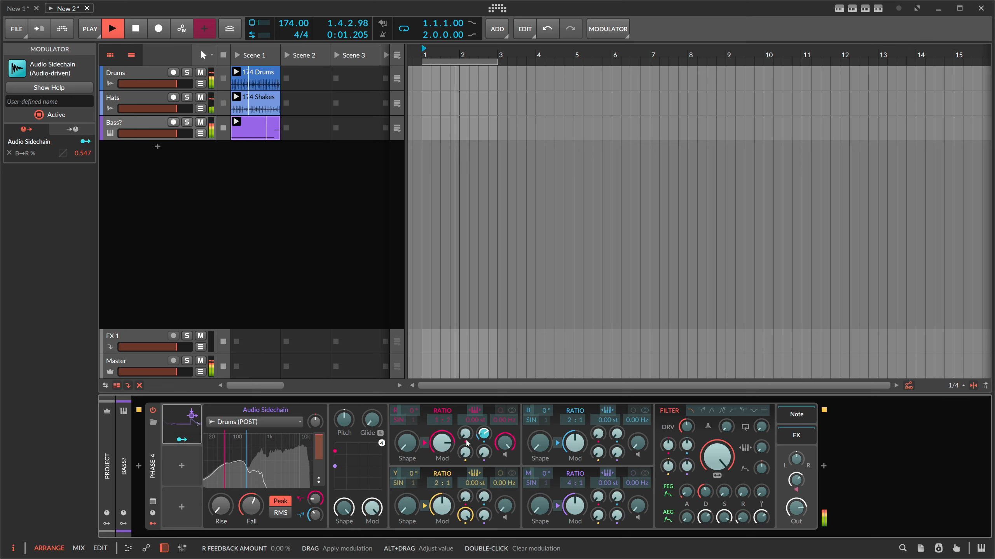
key(space)
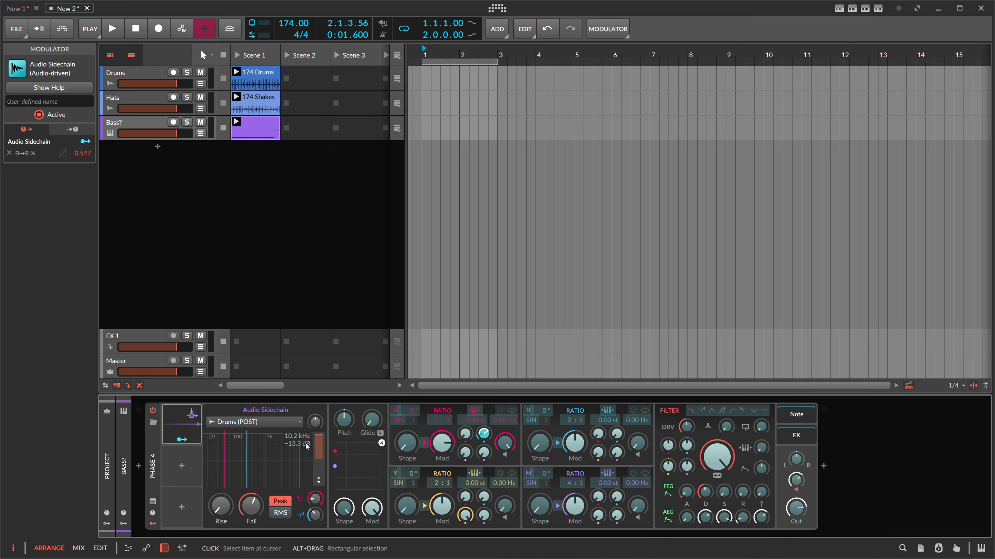
key(space)
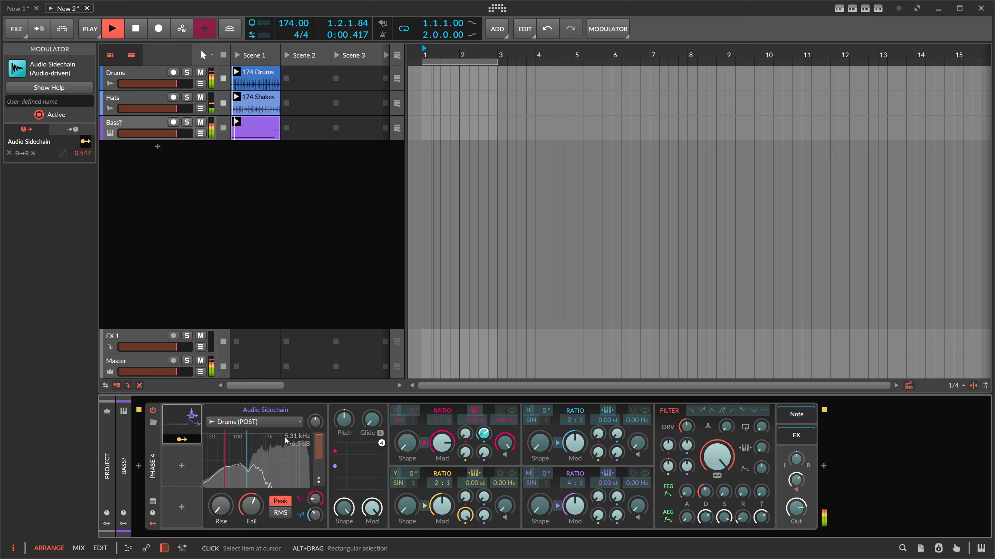
key(space)
click(189, 439)
- Duplicate the Audio Sidechain modulator, place the copy below the original, and move its band up to start at about 800 Hz
double_click(177, 420)
key(ctrl+d)
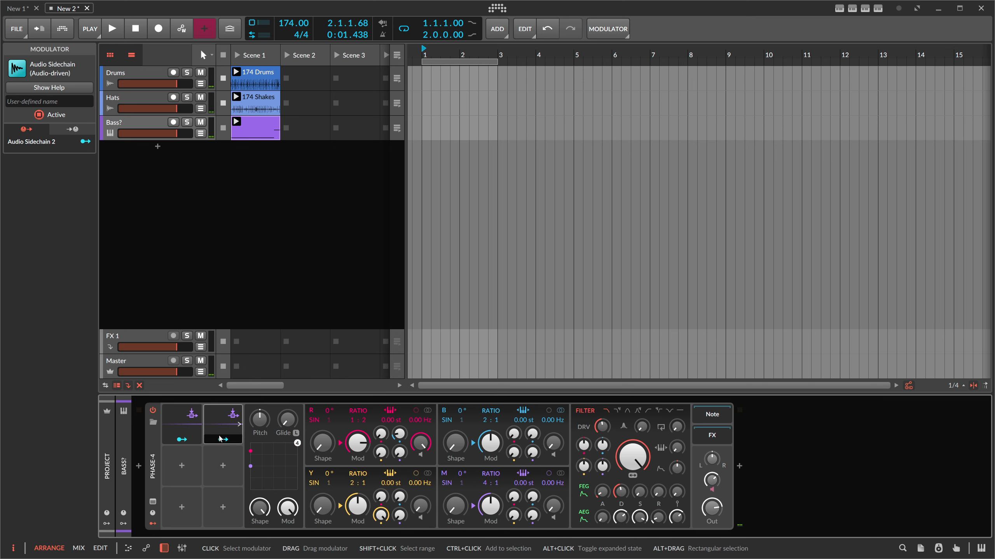
drag(222, 436, 283, 466)
click(198, 467)
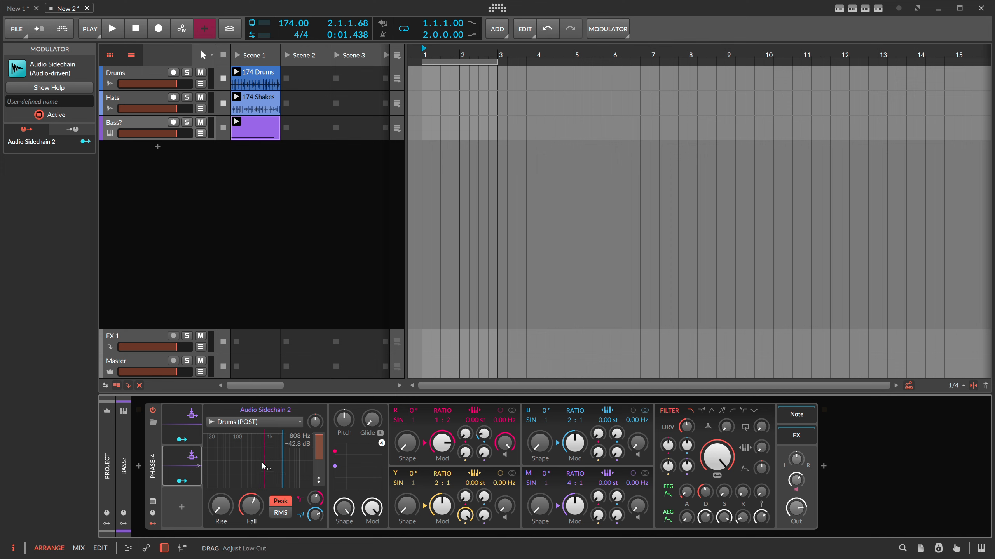
- Map Audio Sidechain 2 to the red oscillator's M→R modulation amount at 0.510 and raise the modulator's gain during playback
click(181, 481)
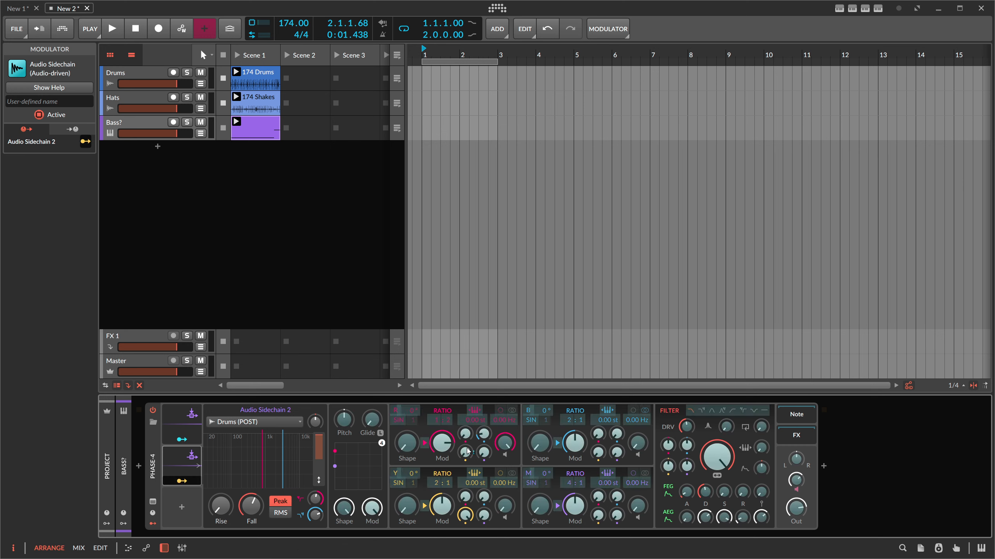
drag(484, 452, 484, 451)
key(space)
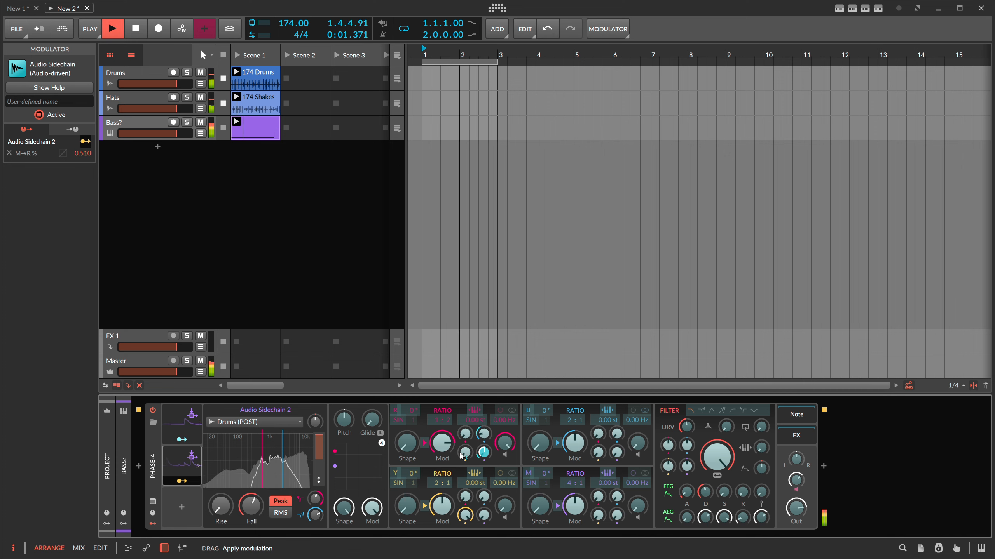
drag(315, 422, 315, 415)
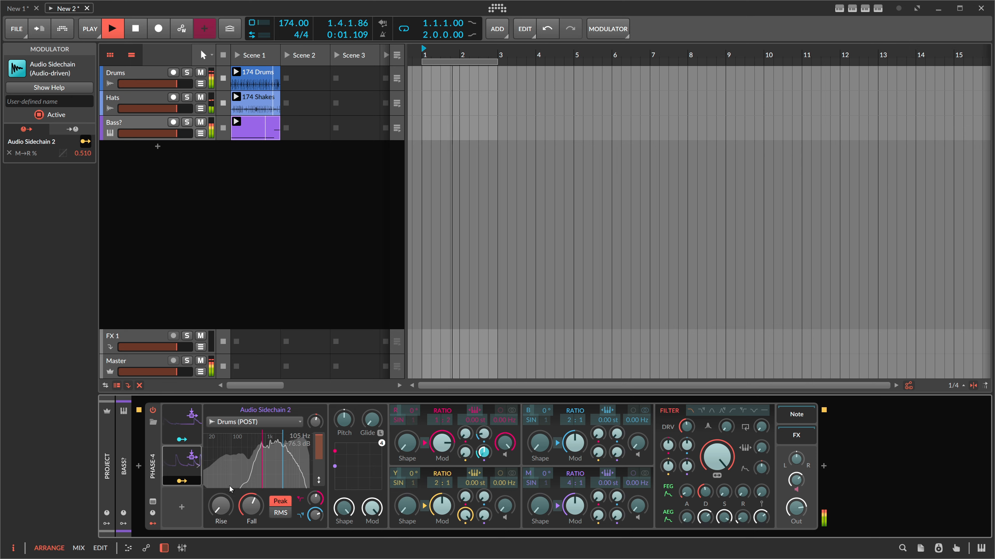
click(191, 481)
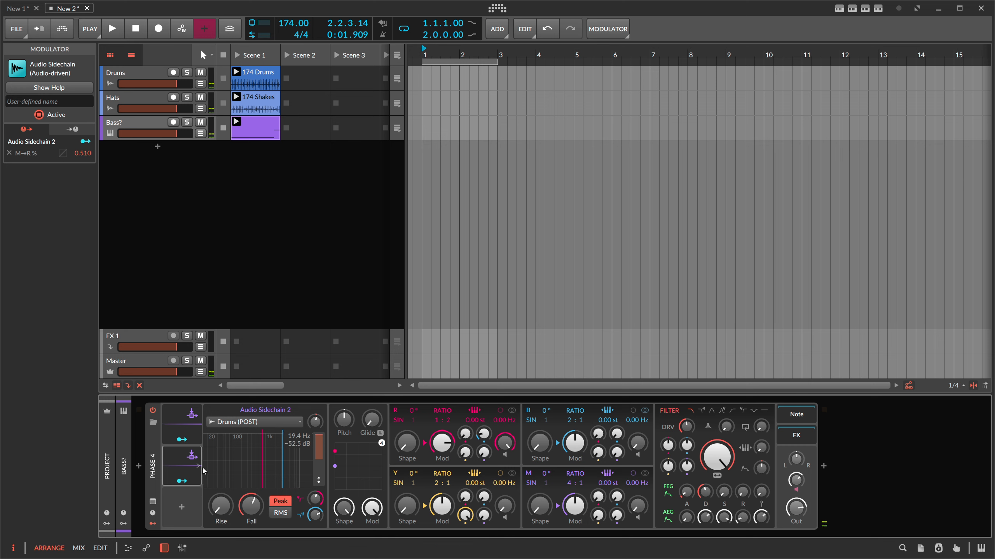
- Try negative modulation of Phase-4's output level from the first Audio Sidechain, auditioning it during playback
click(185, 440)
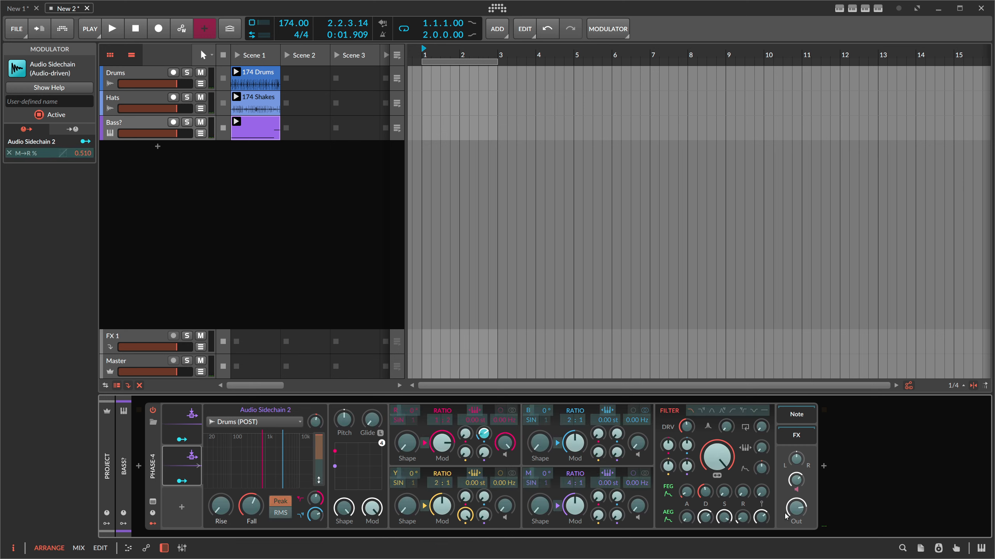
drag(796, 508, 796, 535)
key(space)
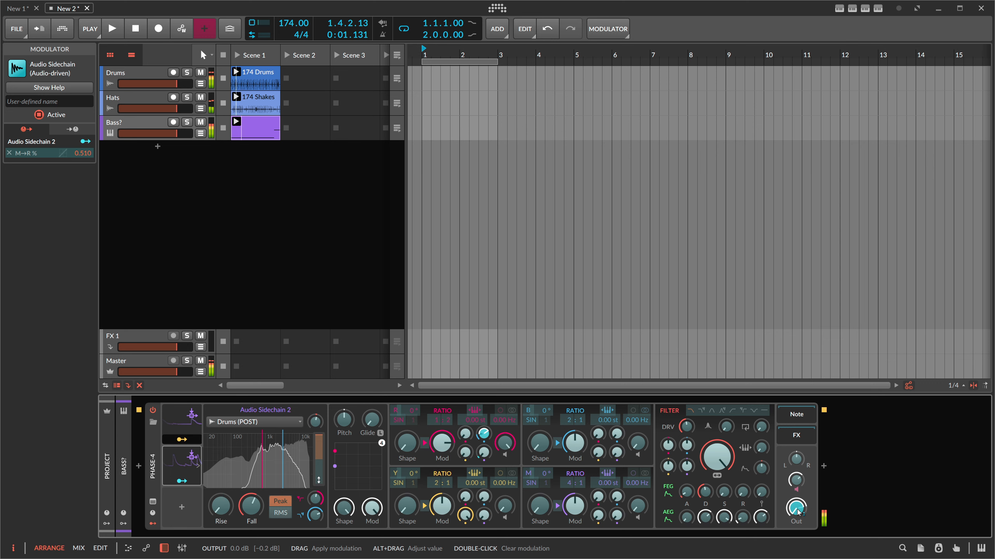
key(space)
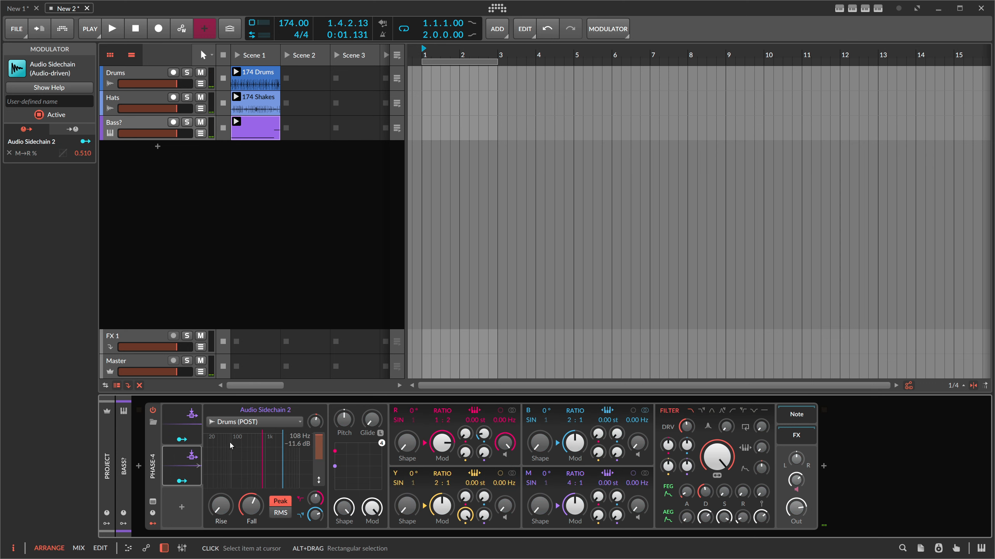
- Add an Audio Rate modulator to Phase-4 beneath the two sidechains and expand its settings
click(181, 505)
text(audio)
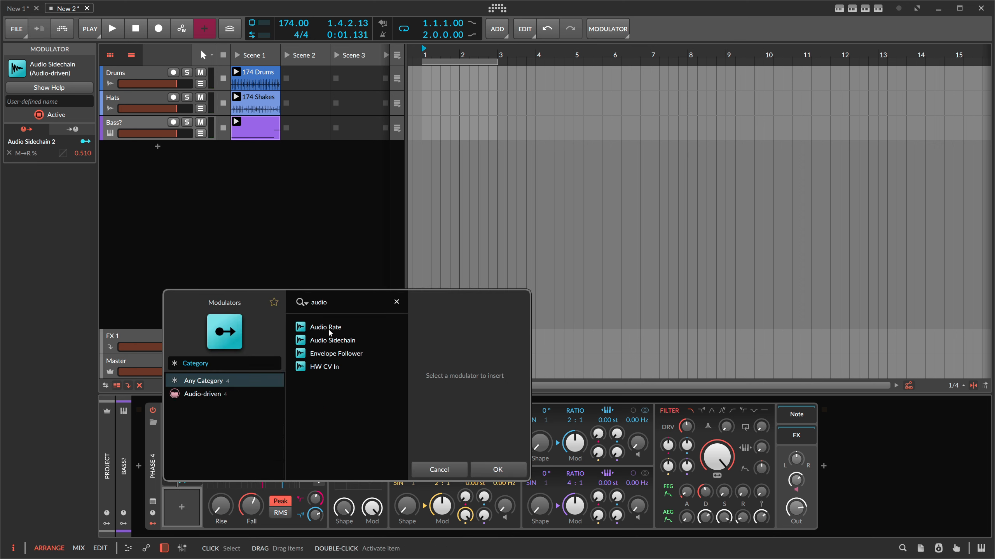
double_click(329, 331)
click(187, 507)
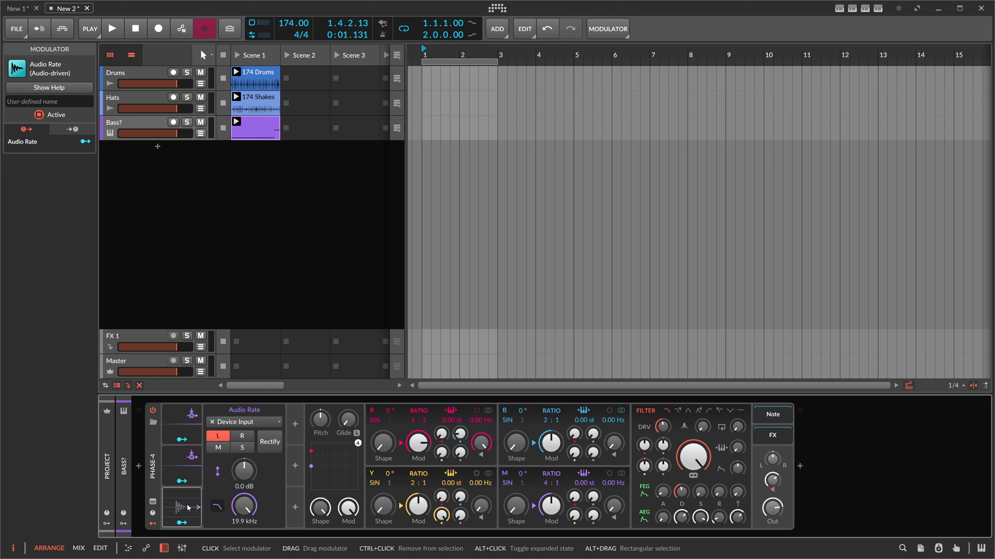
click(190, 425)
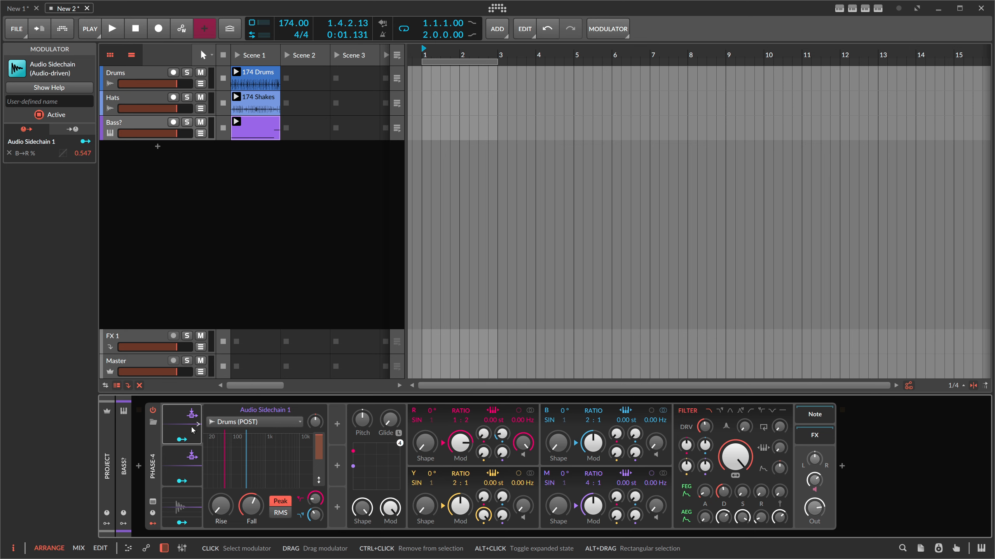
click(183, 508)
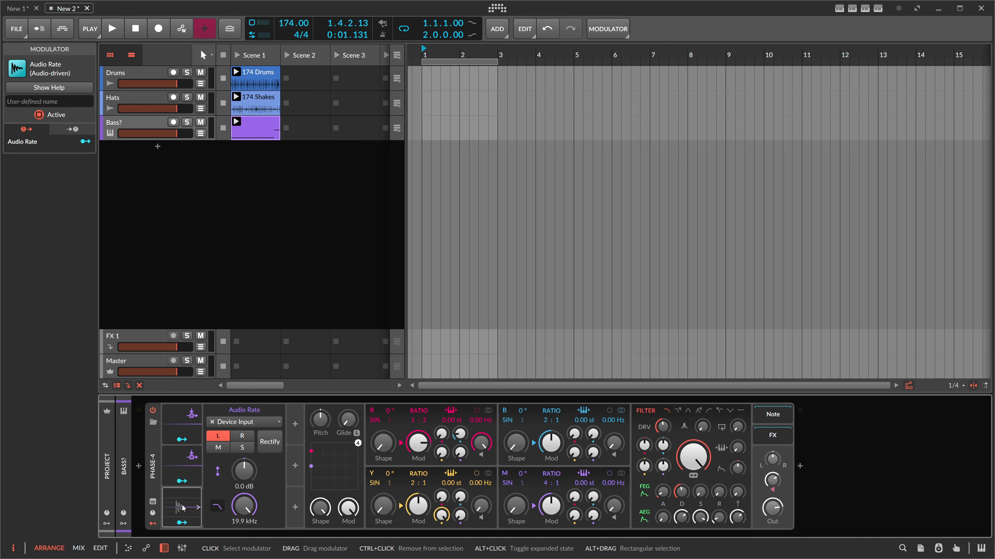
click(218, 448)
- Try mapping Audio Rate to the red oscillator's Shape at 0.860 and its B→R modulation amount at 0.320
click(182, 523)
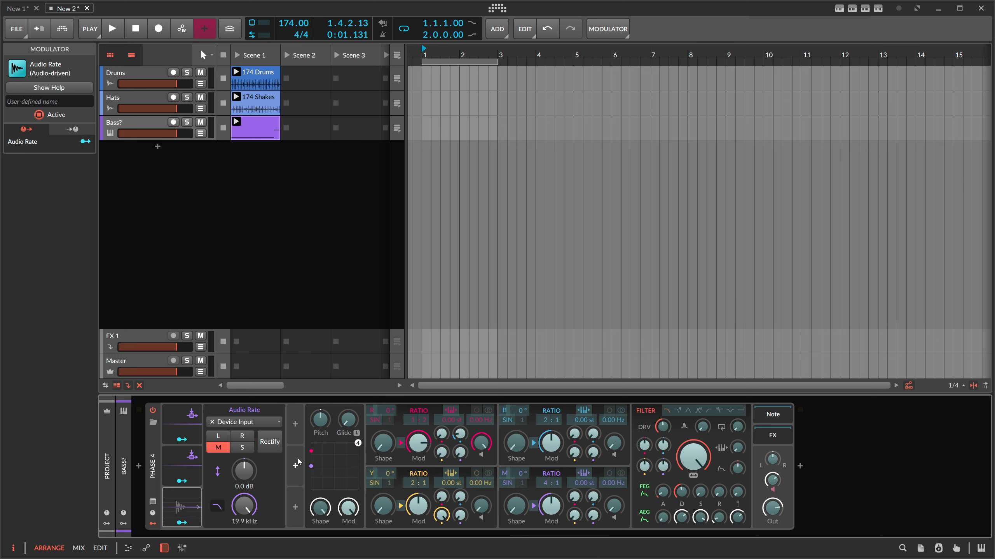
drag(383, 444, 383, 420)
key(space)
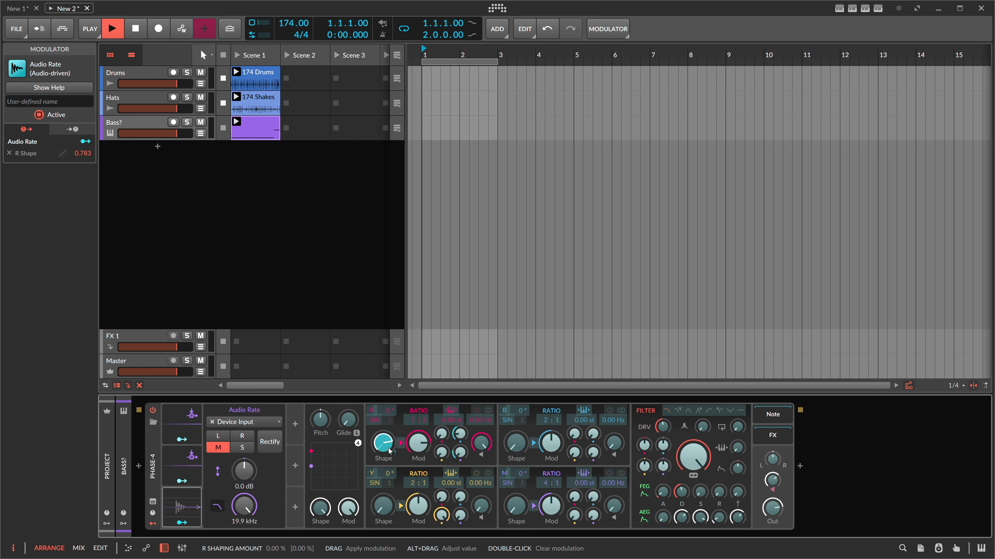
drag(460, 443, 459, 431)
key(space)
- Set the Audio Rate modulator's source to Drums (POST) and start playback to audition it
click(239, 423)
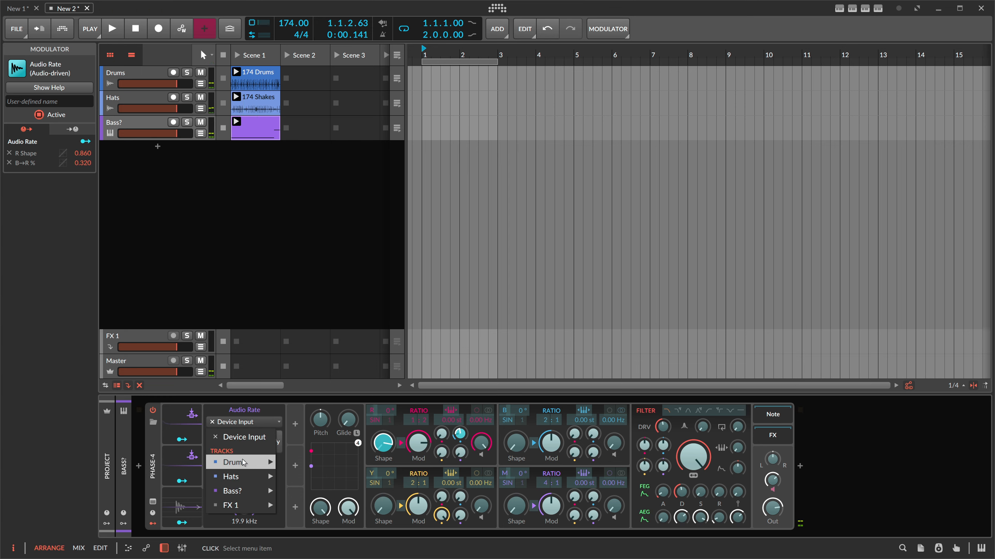
mouse_move(242, 463)
click(303, 476)
key(space)
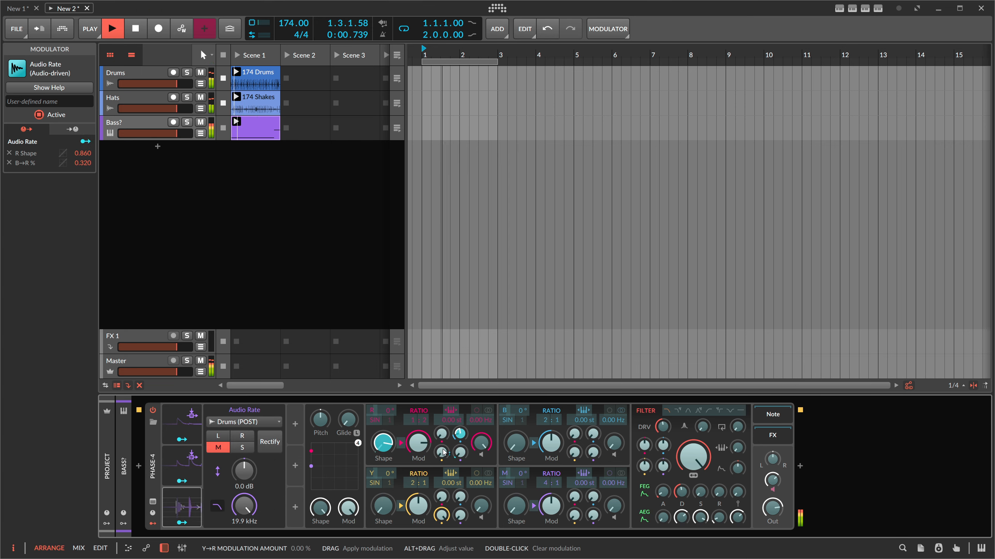
- Clear Audio Rate's modulation of the red oscillator's Shape and raise its B→R modulation to 0.580 during playback
double_click(384, 443)
drag(459, 434, 459, 419)
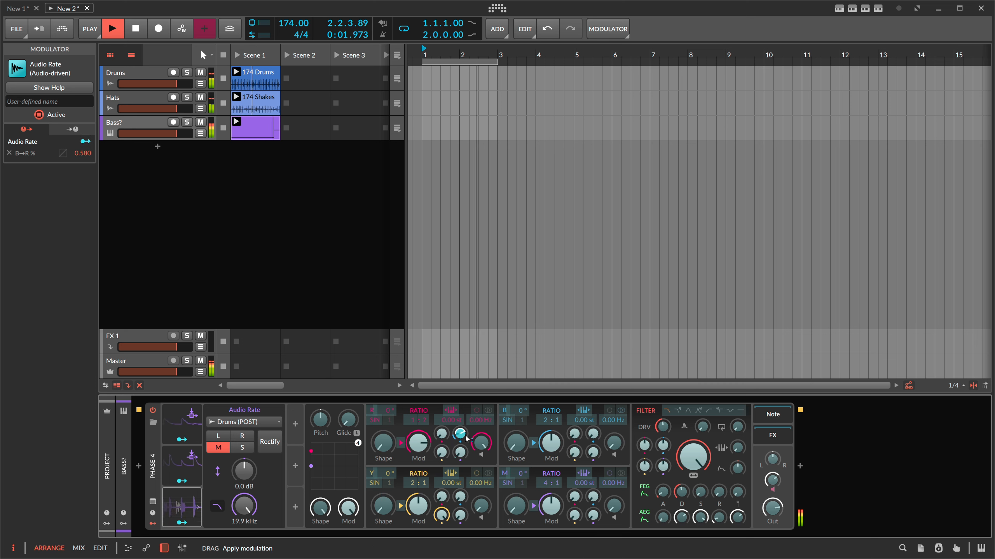
key(space)
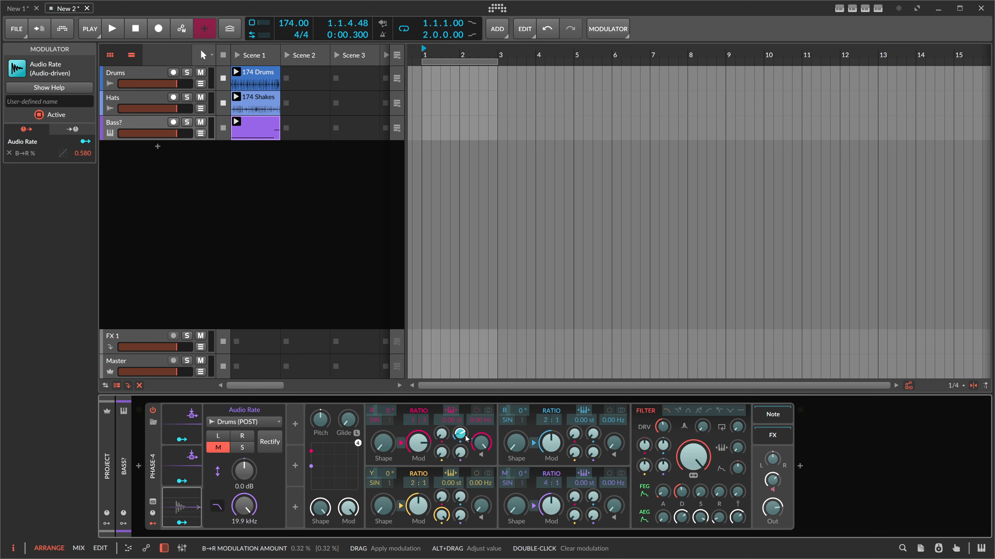
- Reduce Audio Rate's B→R modulation to 0.123 and remove that mapping
drag(454, 439, 453, 447)
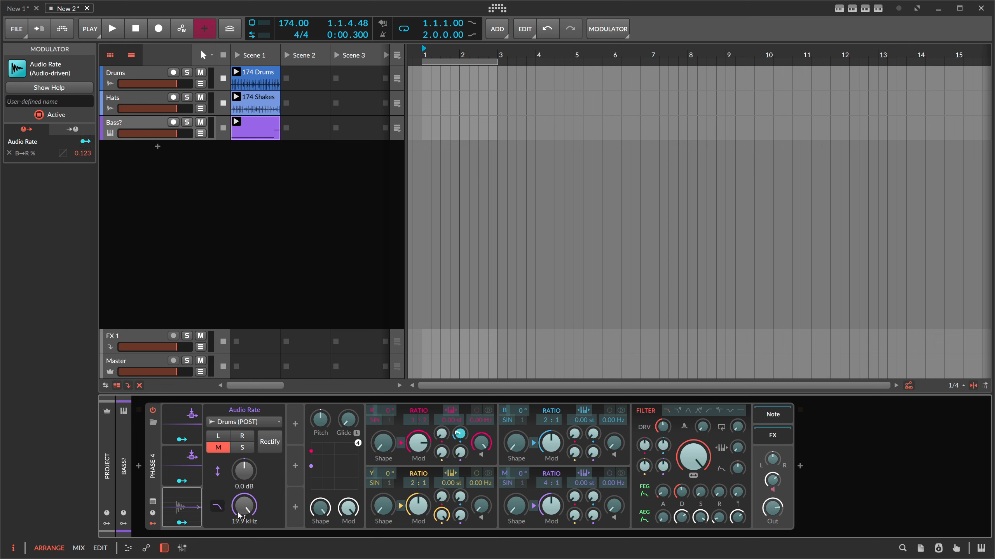
mouse_move(244, 506)
mouse_down()
mouse_move(243, 541)
mouse_move(248, 501)
mouse_up()
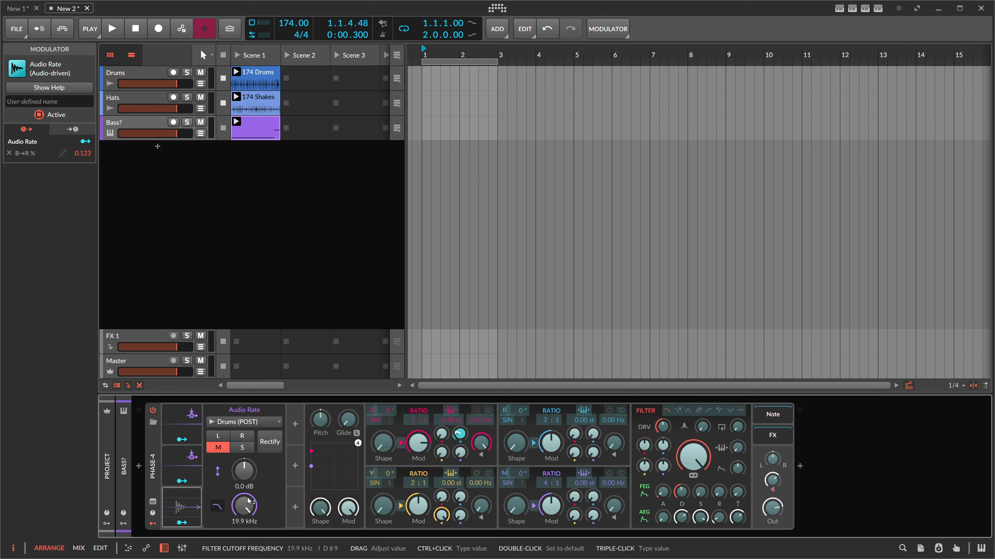
double_click(460, 435)
click(182, 522)
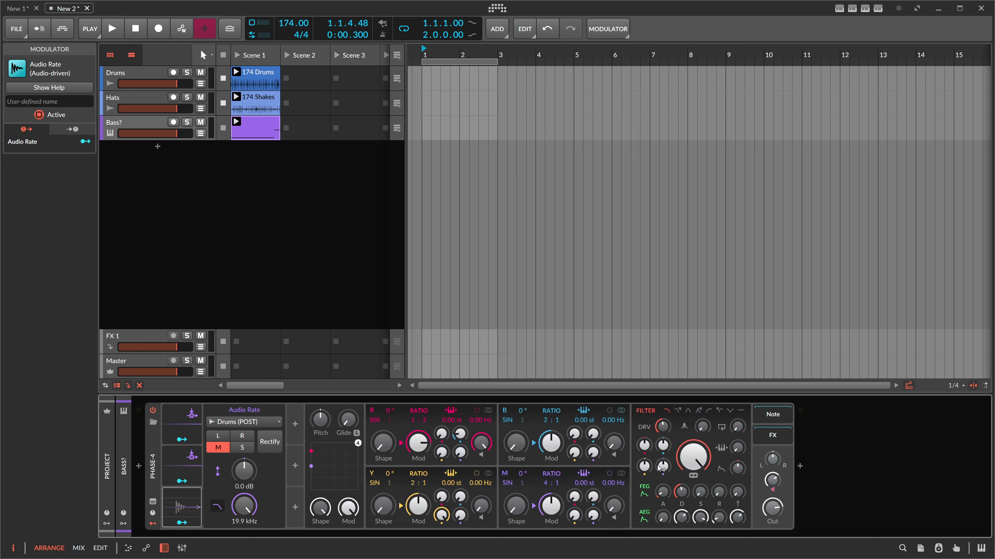
- Lower Phase-4's filter frequency to 8.22 kHz and modulate it with Audio Rate at 21.02, auditioning during playback
drag(693, 458, 693, 494)
click(182, 522)
drag(693, 459, 693, 436)
key(space)
click(182, 523)
drag(693, 456, 693, 510)
click(182, 522)
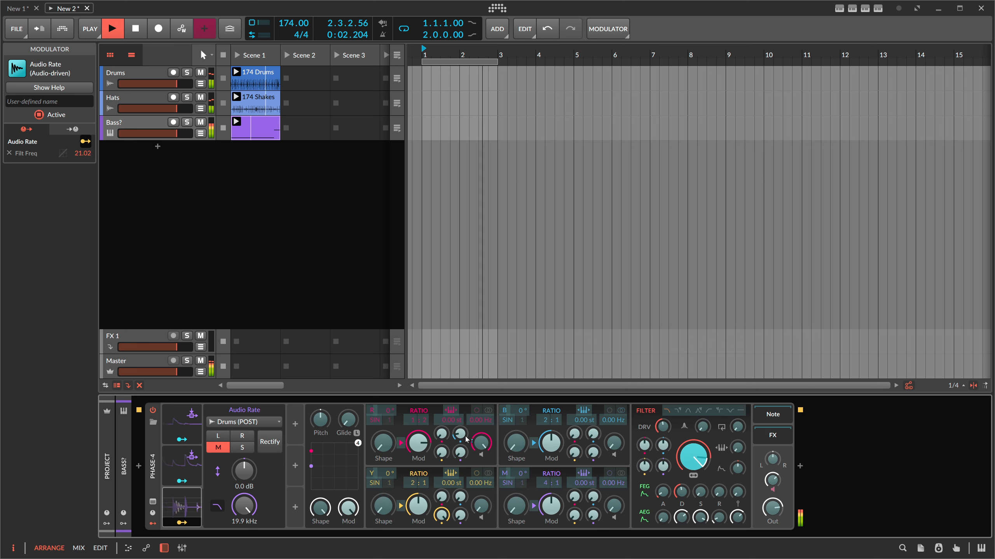
click(182, 522)
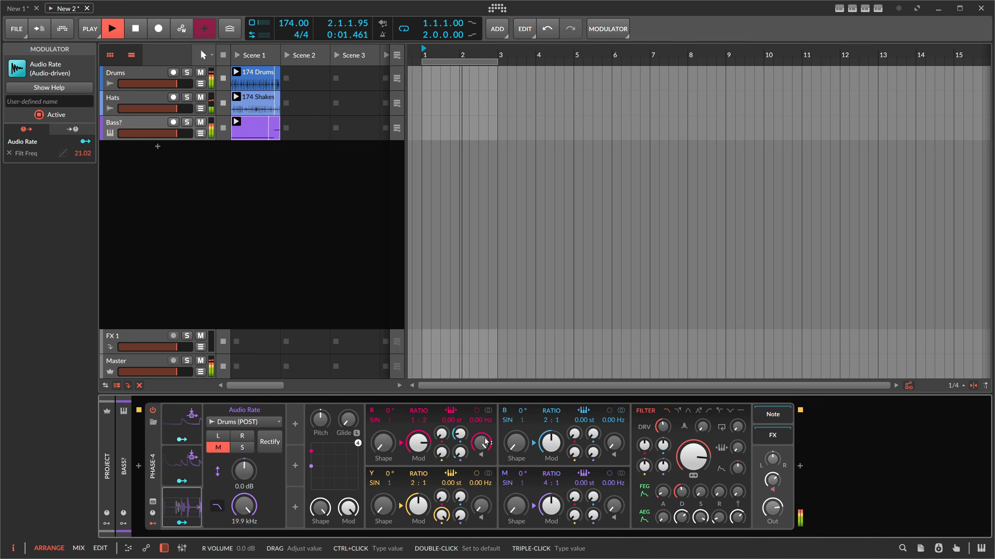
key(space)
click(196, 504)
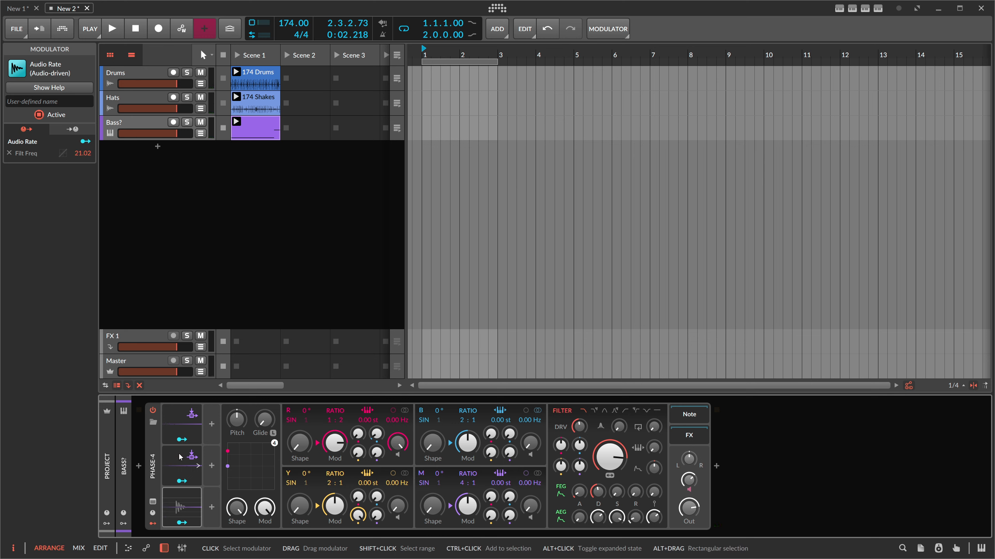
- Insert a Filter+ device after Phase-4
click(716, 470)
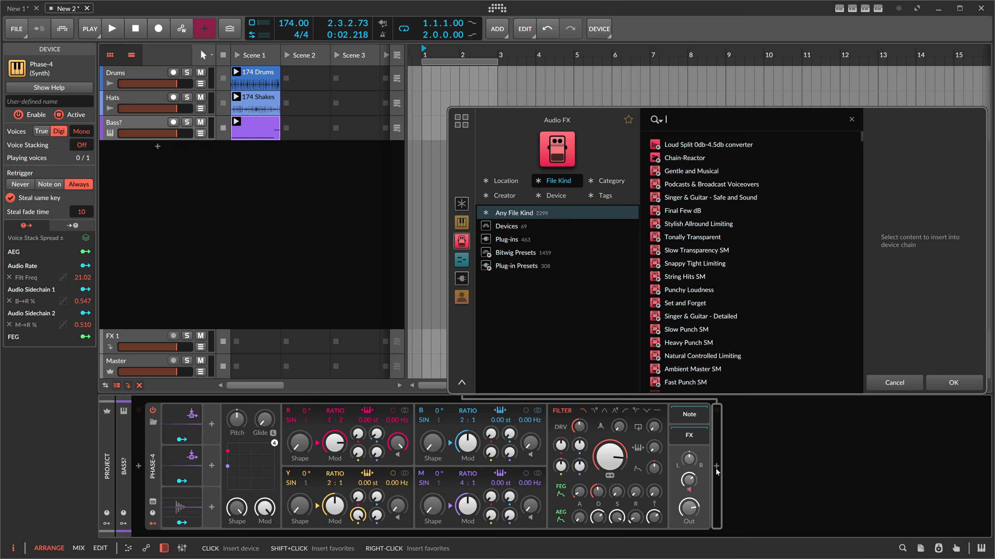
text(filter)
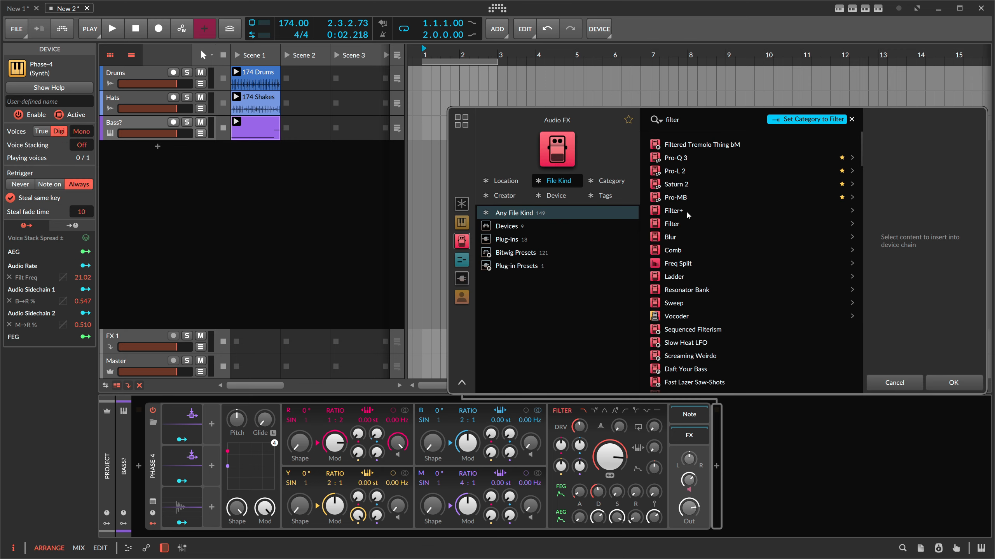
double_click(686, 211)
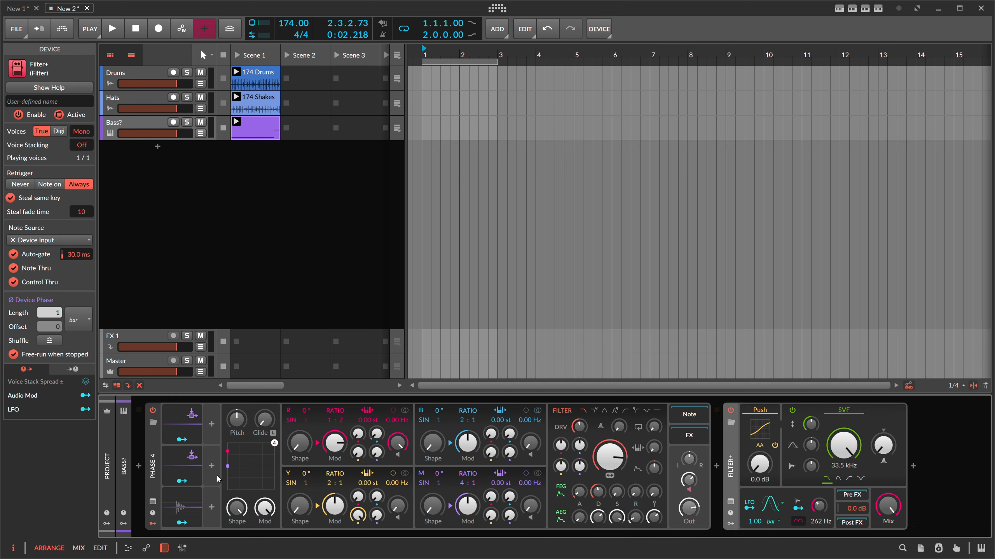
- Copy Phase-4's first Audio Sidechain modulator onto Filter+ and expand its settings
drag(190, 421, 732, 476)
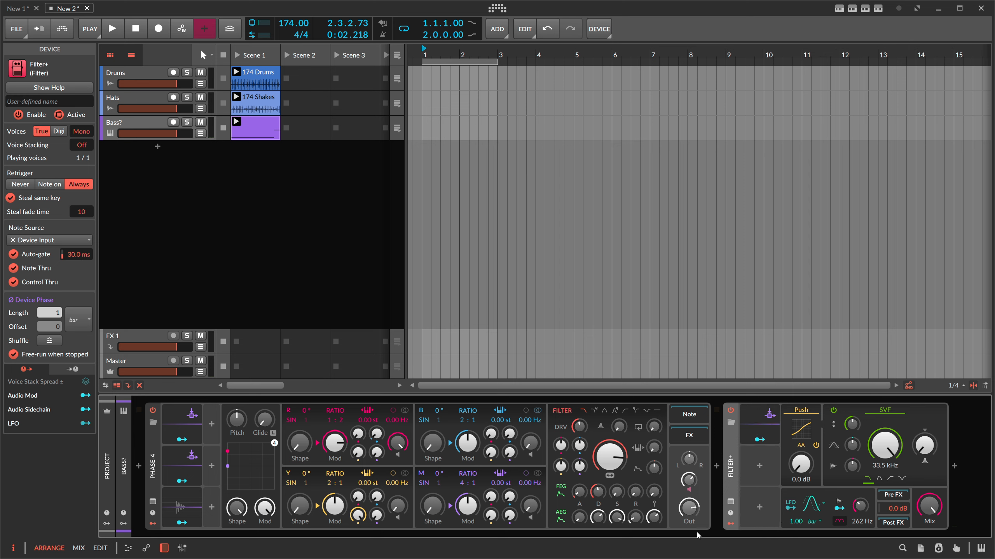
click(749, 424)
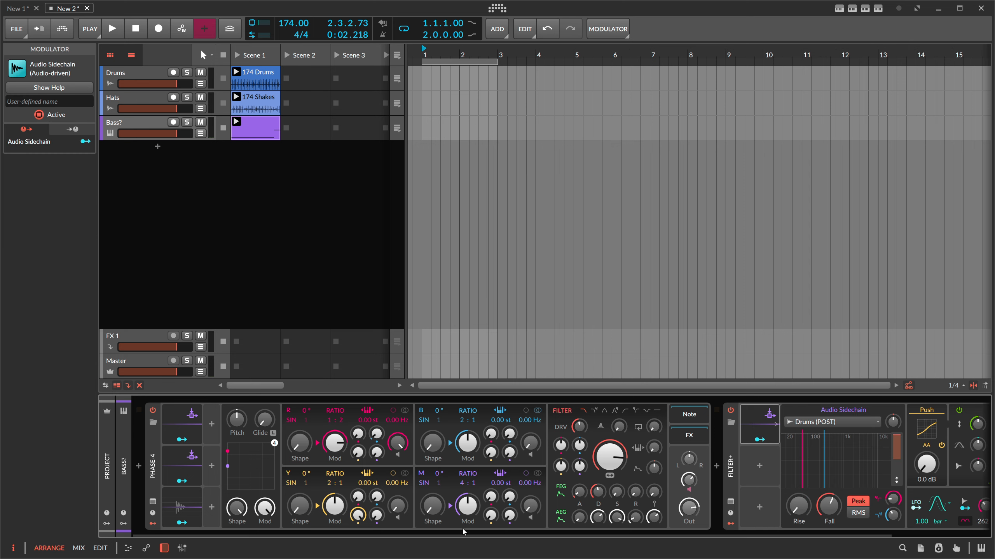
drag(461, 527, 703, 530)
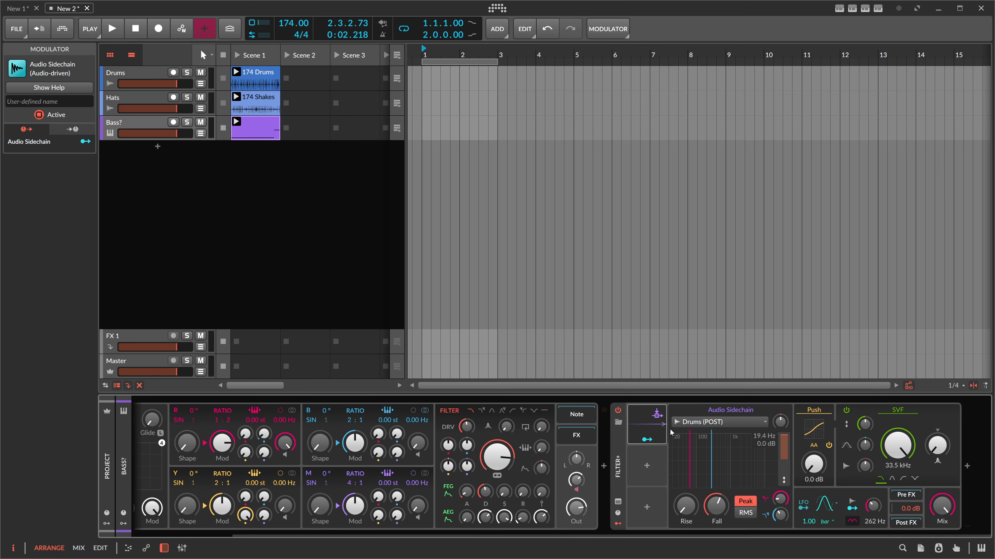
- Modulate Filter+'s cutoff by -118 from its Audio Sidechain with a longer fall, and raise Push to +13.7 dB
click(647, 439)
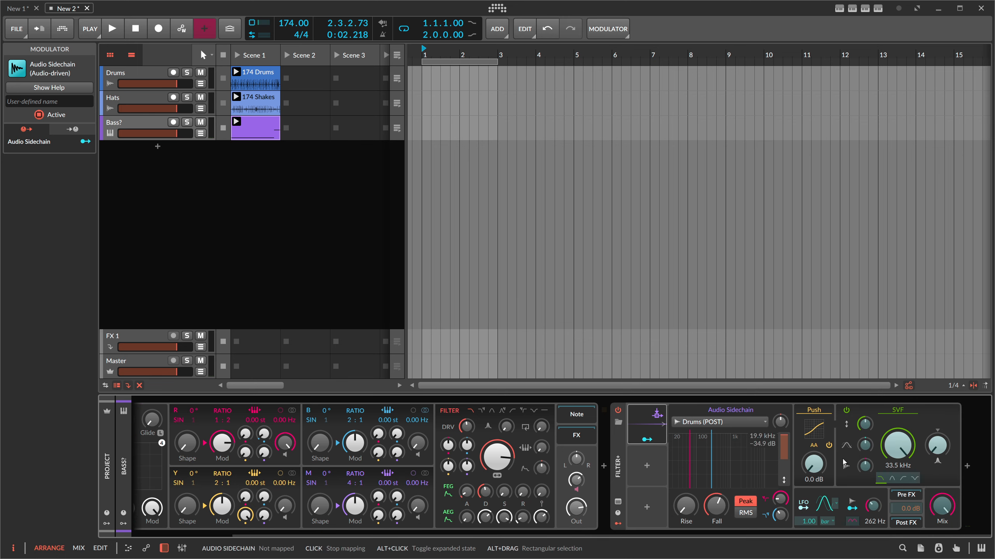
drag(897, 445, 897, 466)
key(space)
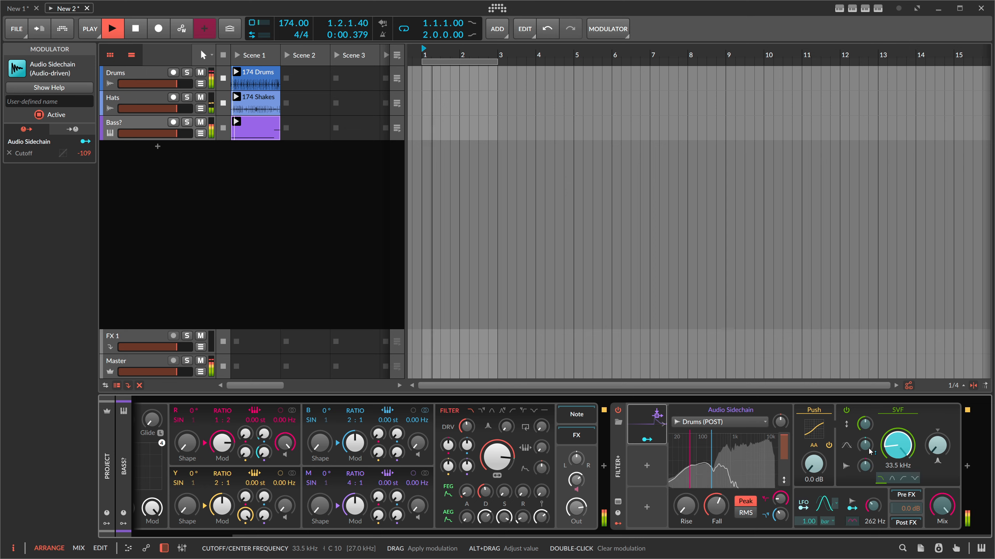
drag(715, 506, 716, 485)
key(space)
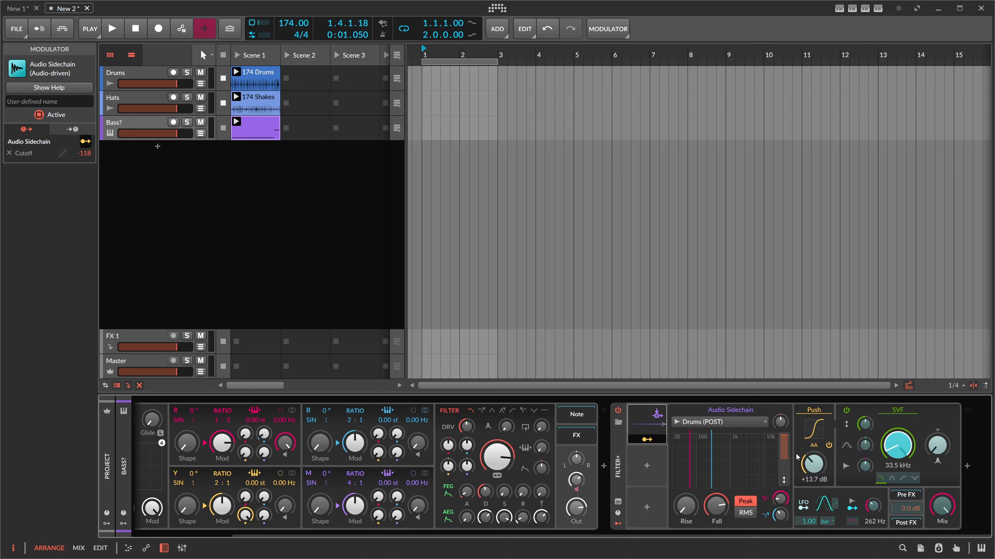
- Map the Audio Sidechain to Filter+'s Push at -13.7 and adjust the modulator's gain during playback
mouse_move(804, 470)
mouse_down()
mouse_move(805, 480)
mouse_move(816, 465)
mouse_up()
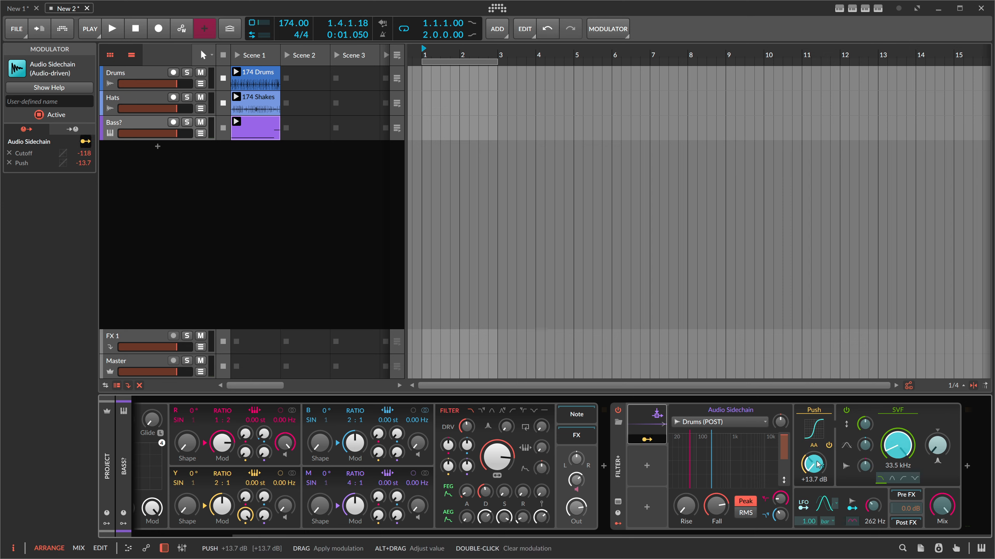
key(space)
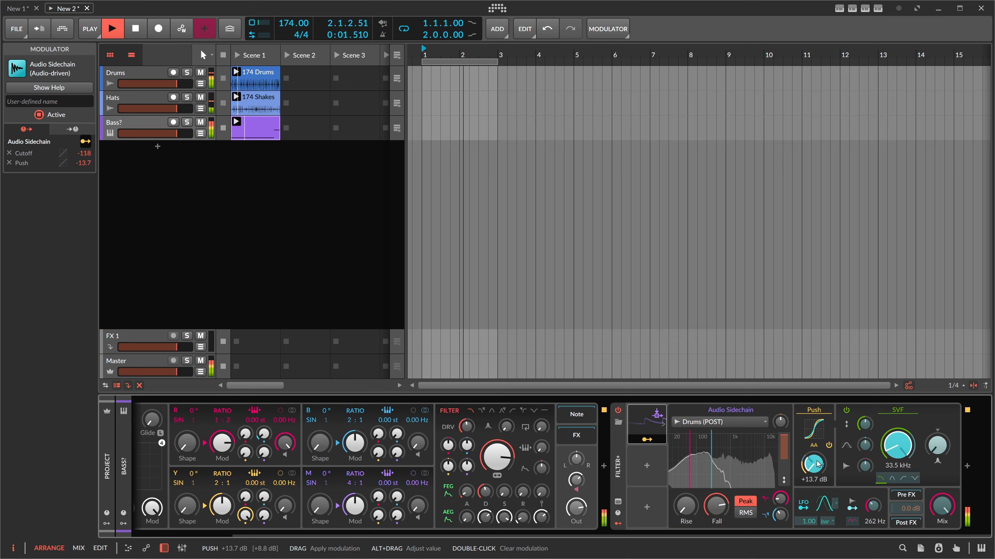
drag(780, 422, 780, 415)
key(space)
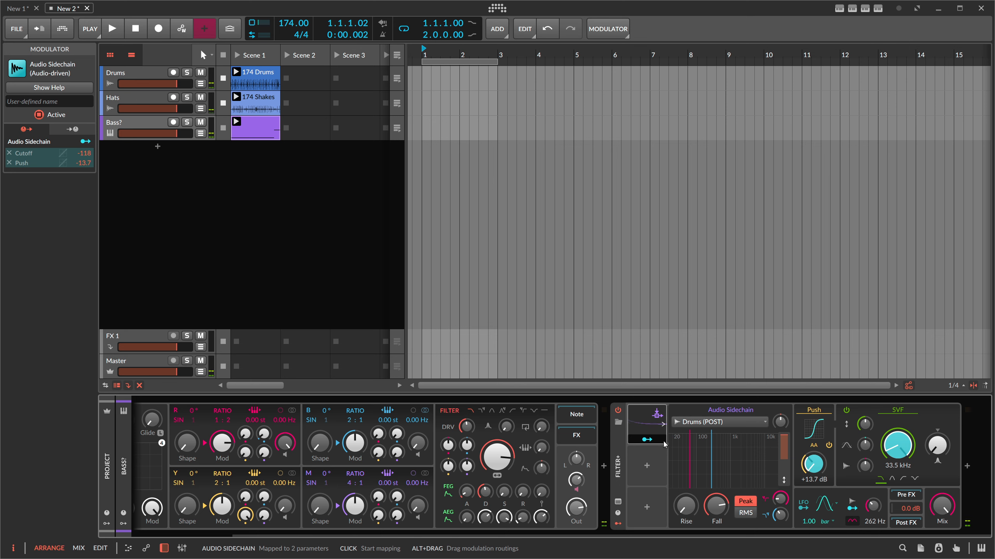
- Delete Filter+ and insert an EQ+ device after Phase-4 in its place
click(614, 439)
key(Delete)
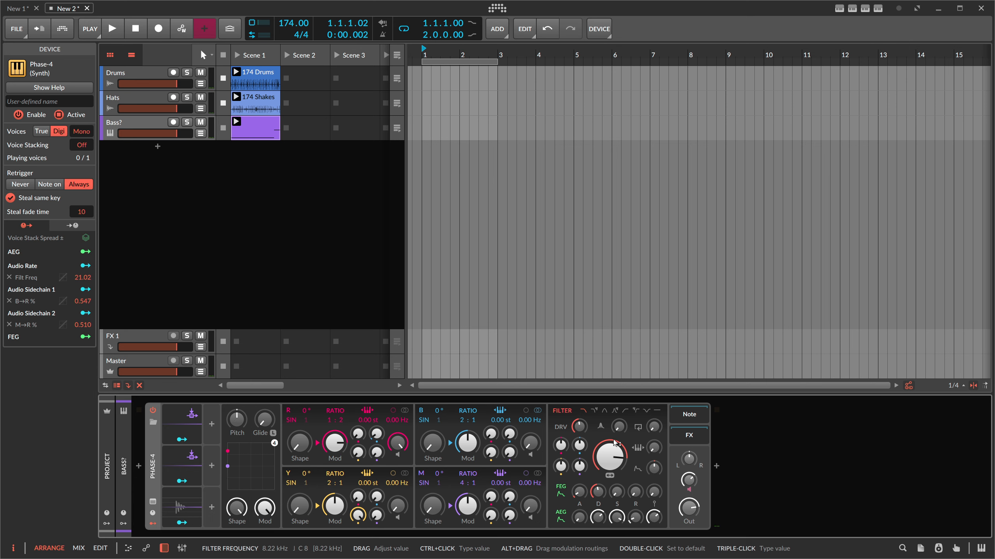
double_click(717, 453)
text(eq)
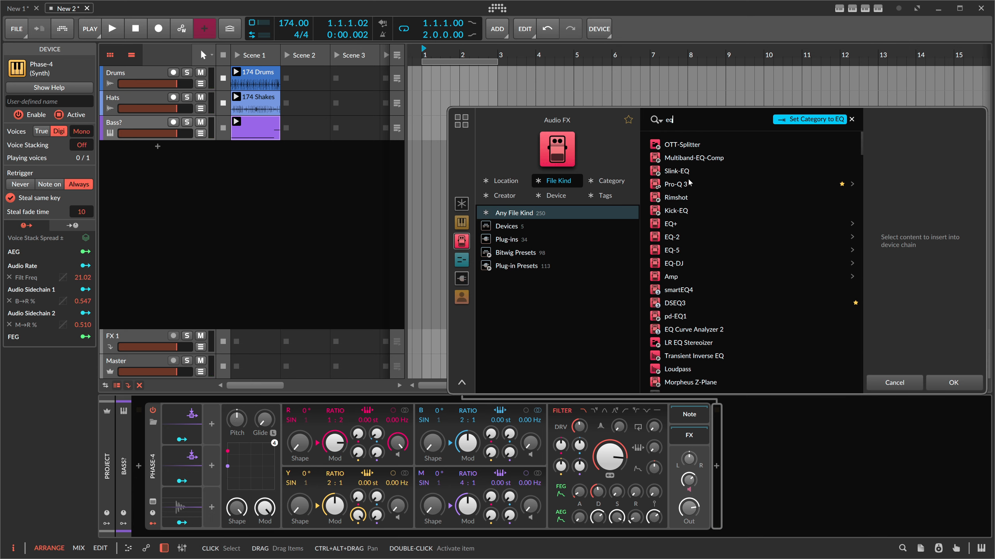
double_click(683, 223)
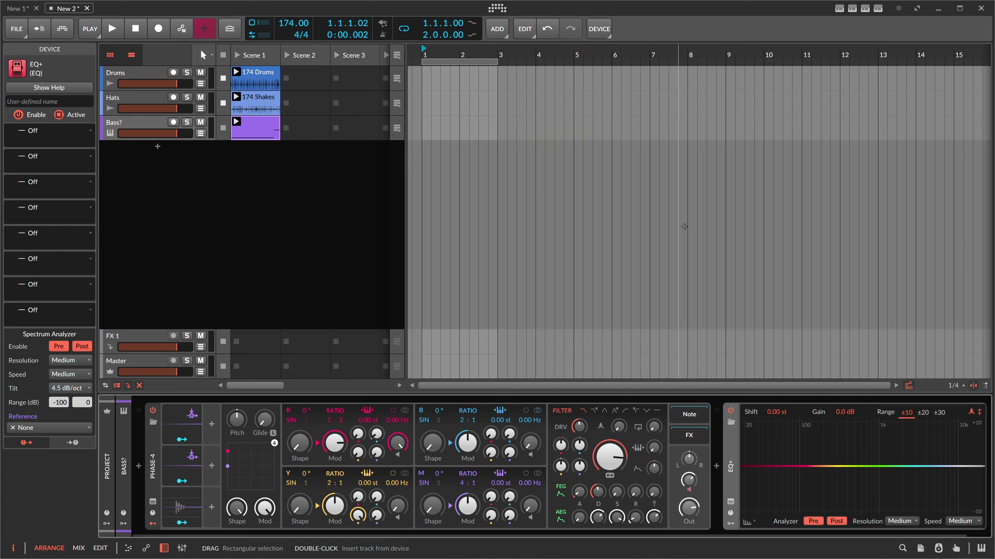
- Copy Phase-4's two Audio Sidechain modulators onto EQ+
drag(530, 533, 584, 532)
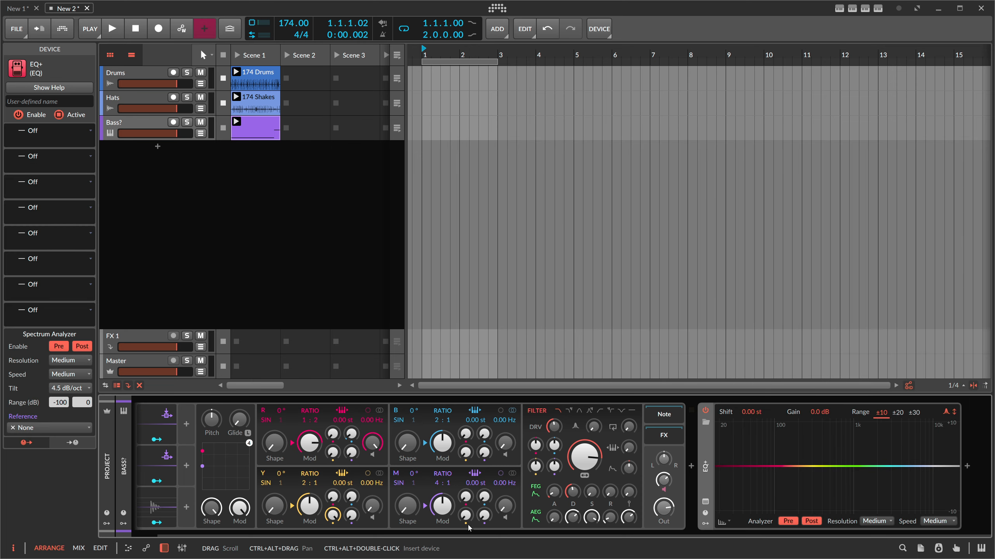
drag(156, 457, 709, 440)
drag(157, 459, 710, 473)
click(706, 524)
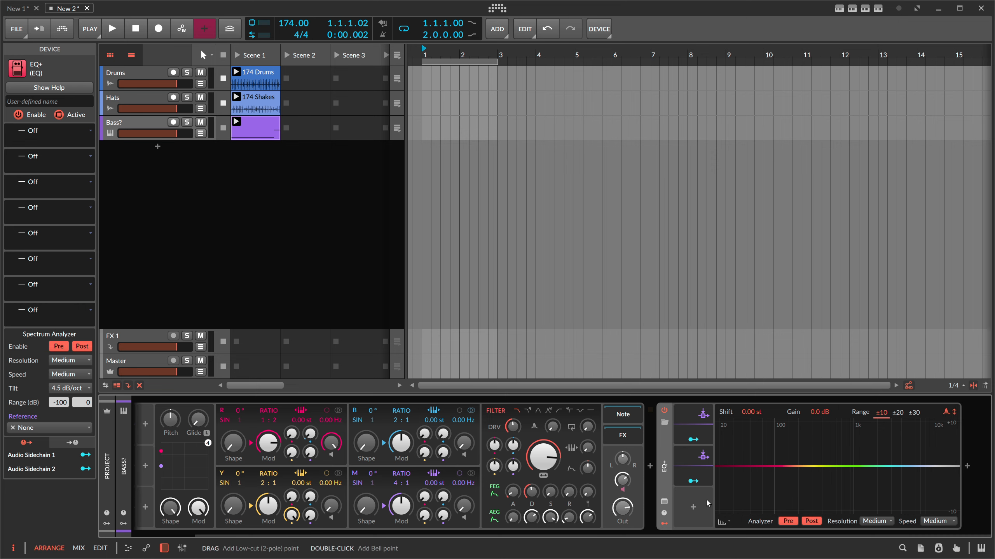
- Set EQ+'s spectrum analyzer reference to Drums (POST) and its resolution to Huge
click(47, 429)
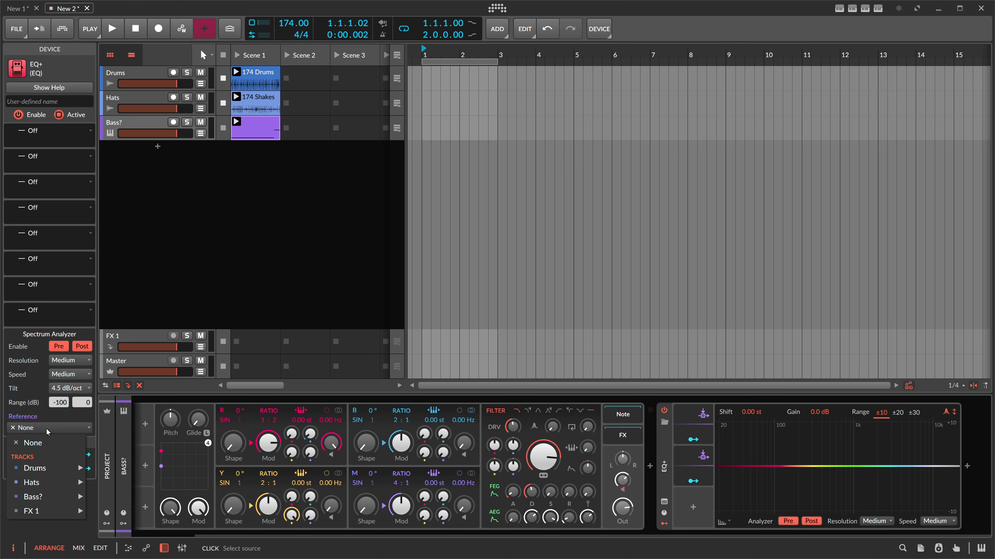
mouse_move(46, 472)
click(107, 482)
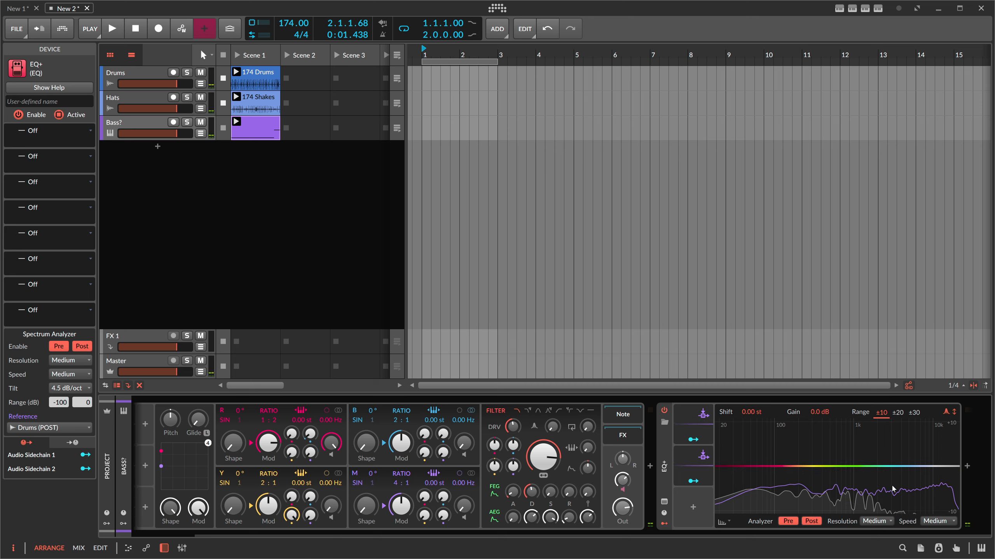
click(69, 376)
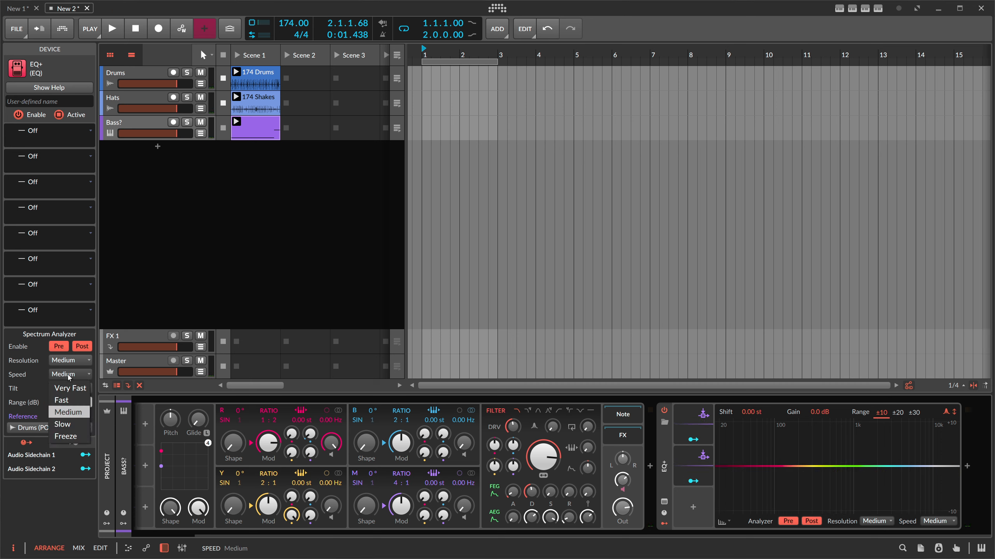
click(71, 363)
click(68, 409)
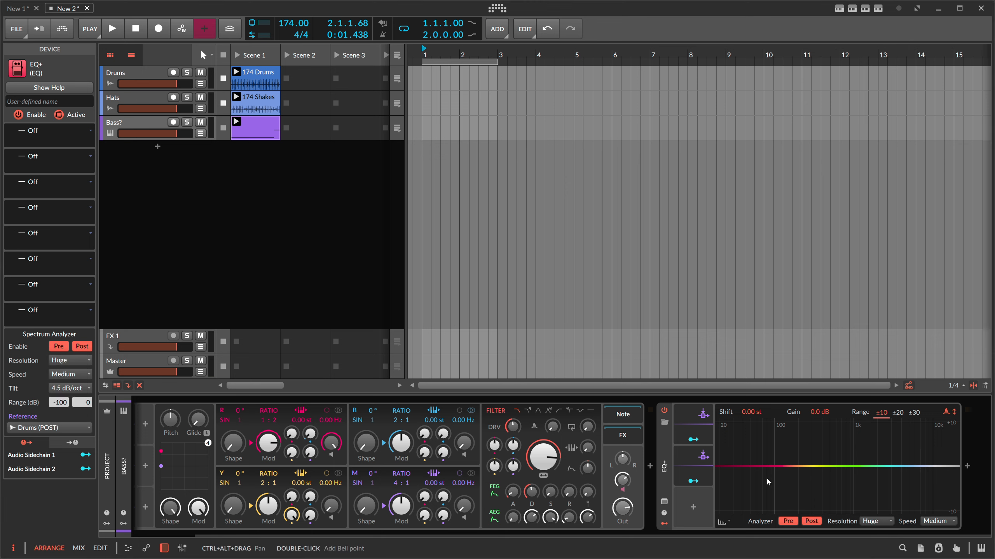
- Play the loop to compare the bass and drum spectra, and add a bell band to EQ+ at about 64 Hz
key(space)
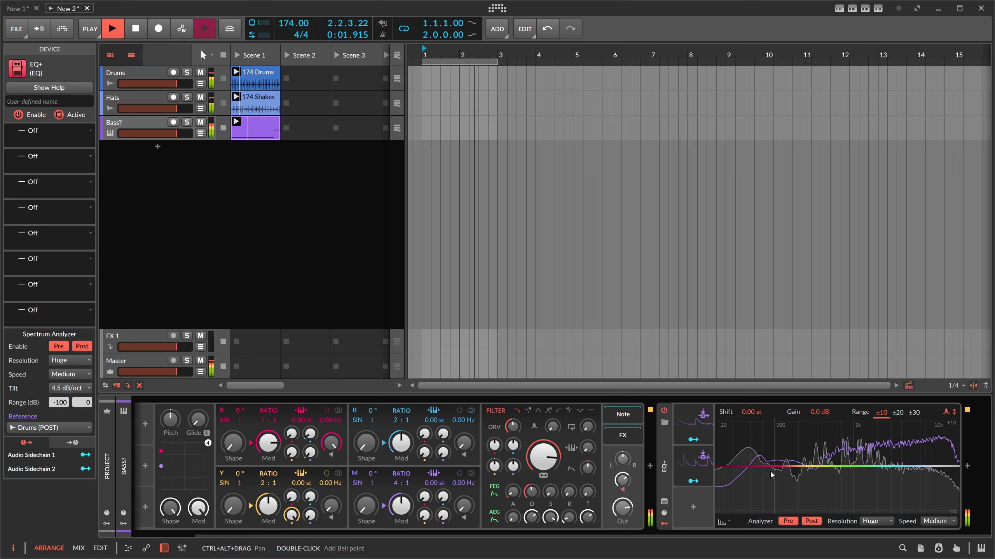
key(space)
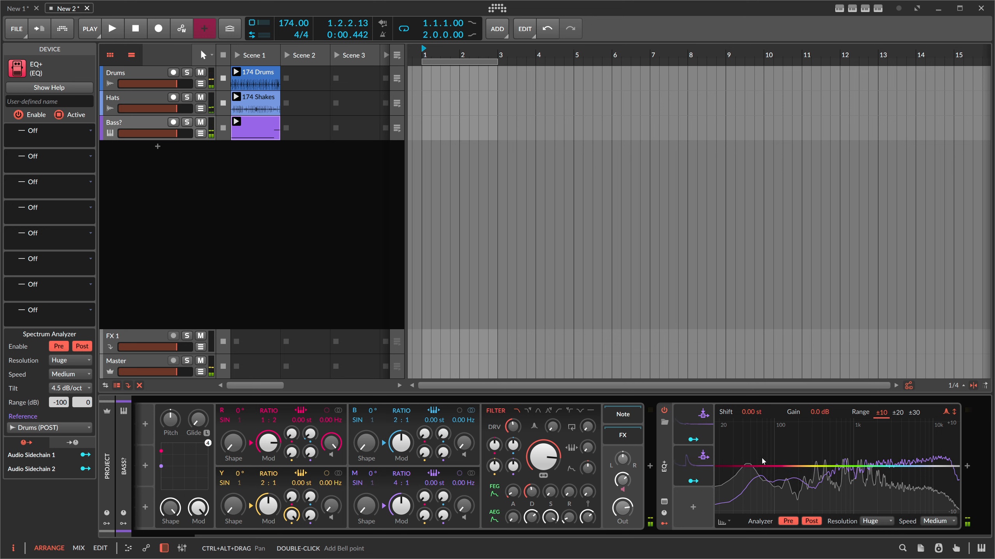
key(space)
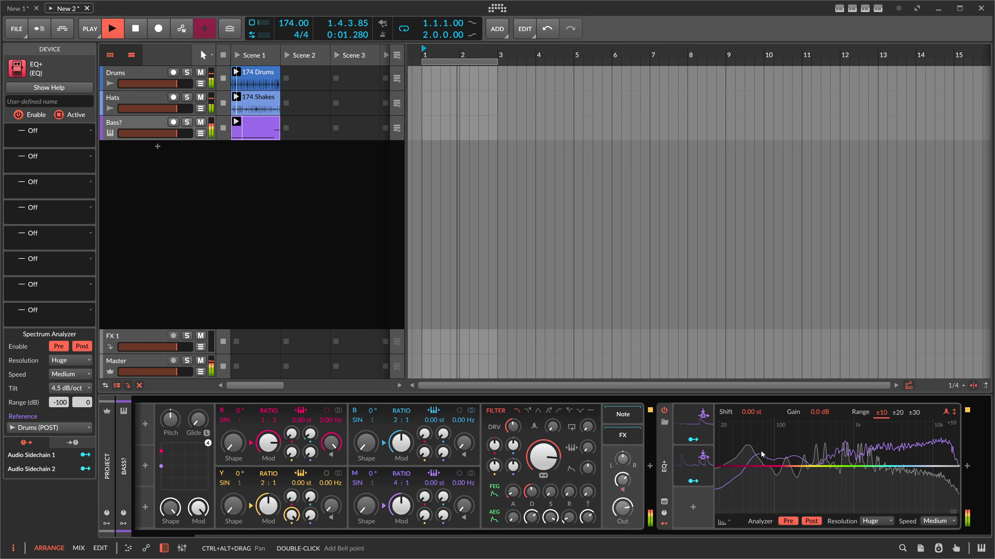
key(space)
double_click(757, 466)
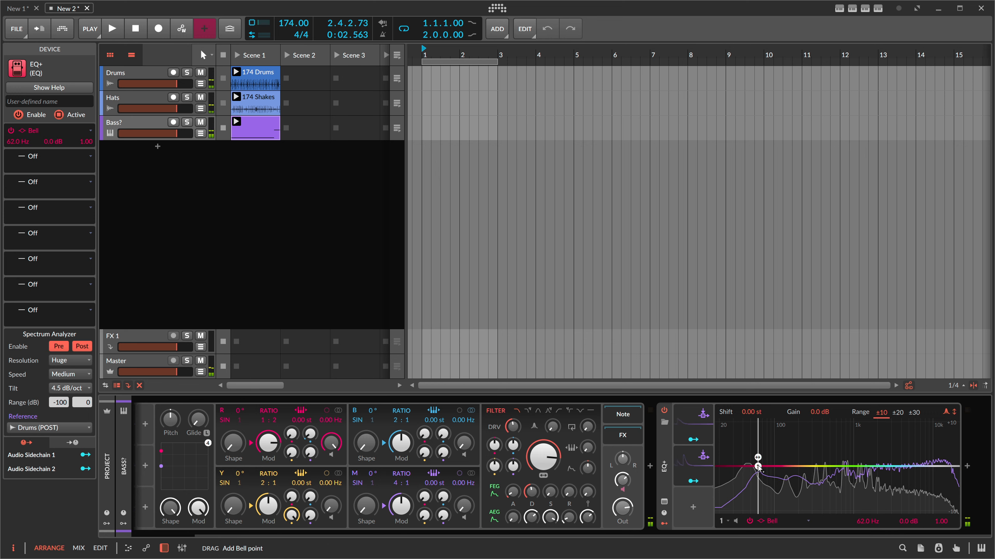
drag(758, 466, 759, 467)
- Map EQ+'s Audio Sidechain 1 to the gain of Band 1 at about -32.2 and start playback
click(701, 440)
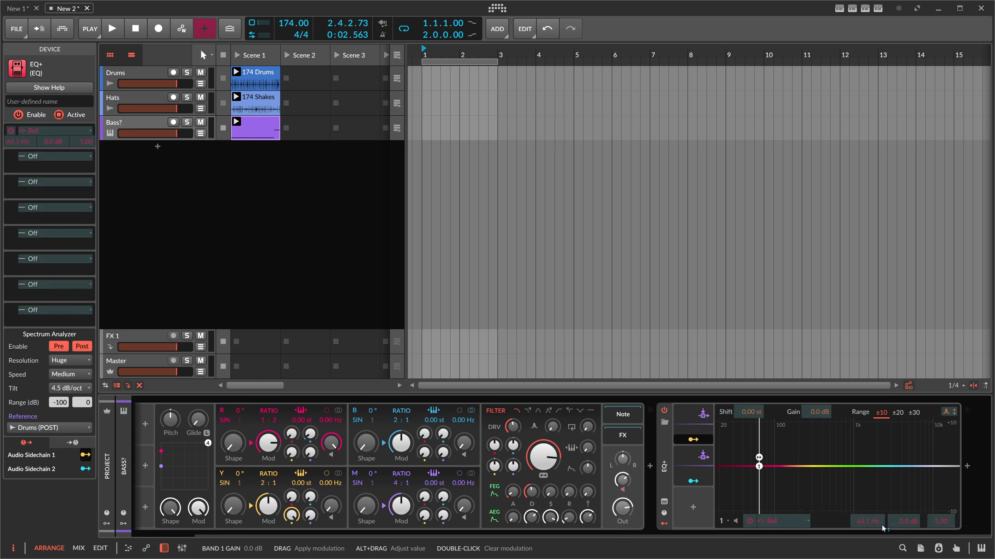
mouse_move(901, 521)
mouse_down()
mouse_move(900, 537)
mouse_move(899, 521)
mouse_up()
key(space)
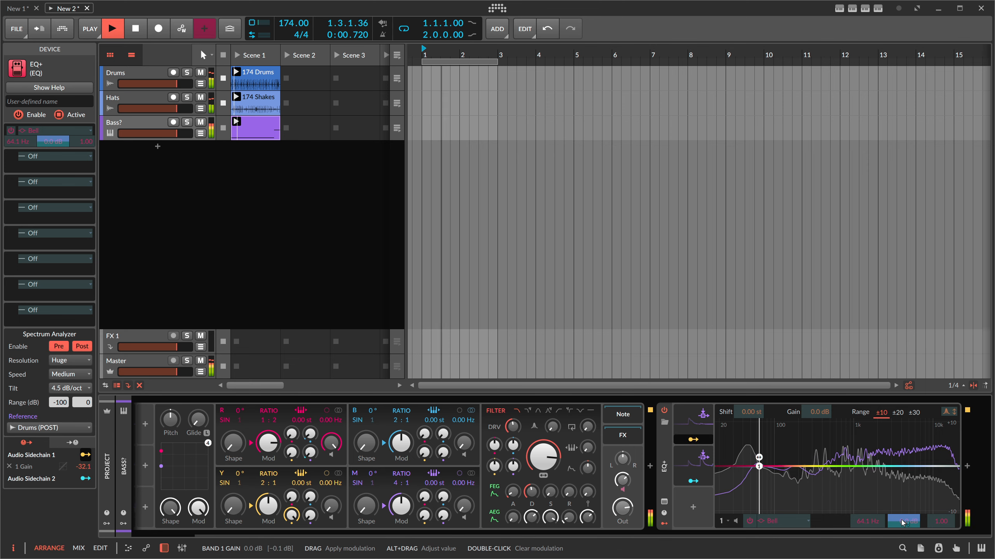
- Shorten Audio Sidechain 1's Fall time and set its modulation of Band 1's gain to -25.5 during playback
click(704, 431)
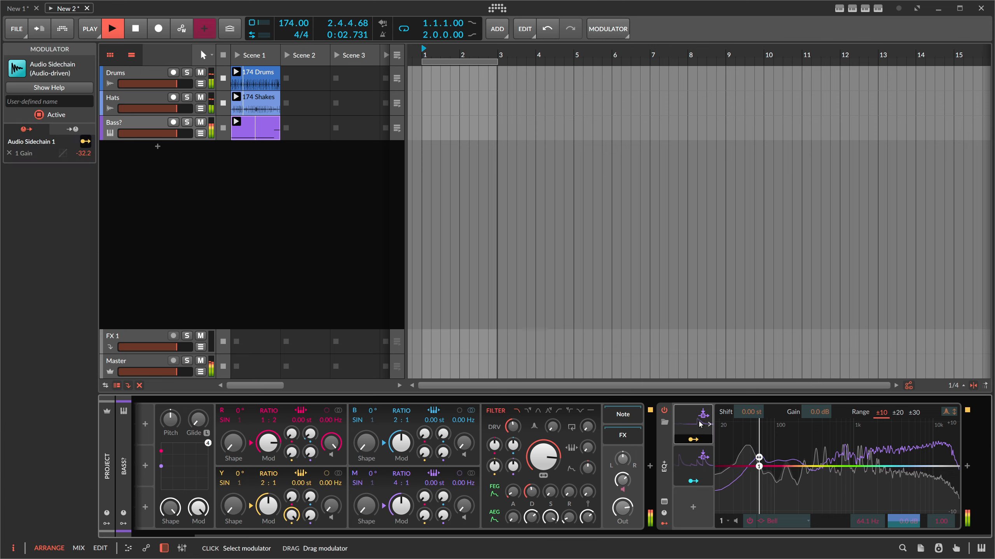
drag(662, 536, 767, 536)
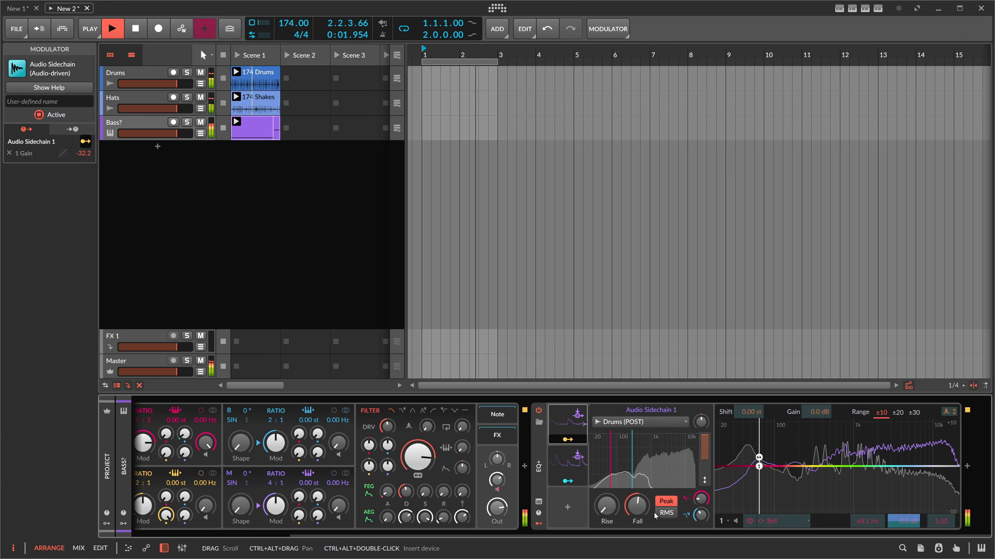
drag(637, 506, 637, 518)
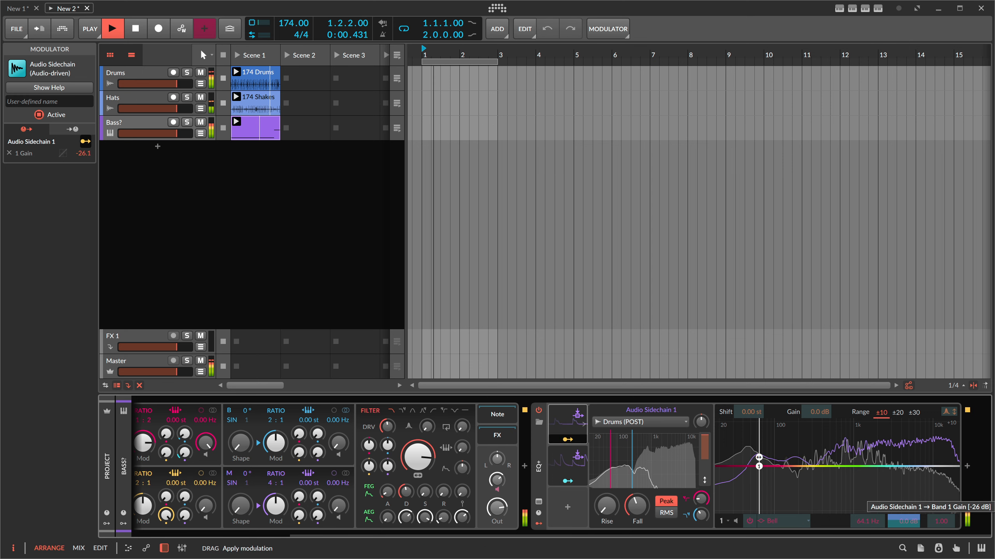
drag(900, 523, 907, 526)
key(space)
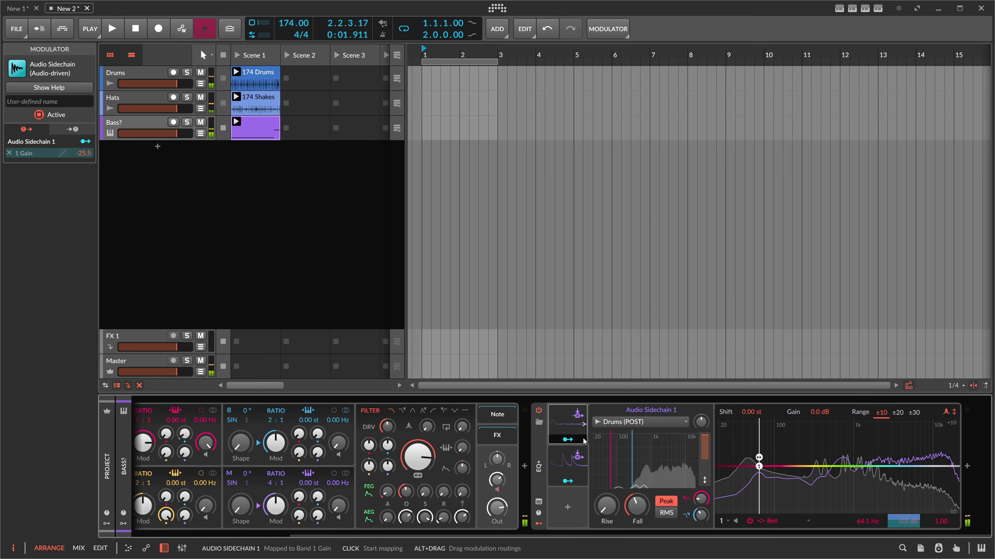
- Audition the ducking and add a second bell band to EQ+ at about 987 Hz
key(space)
click(850, 468)
key(space)
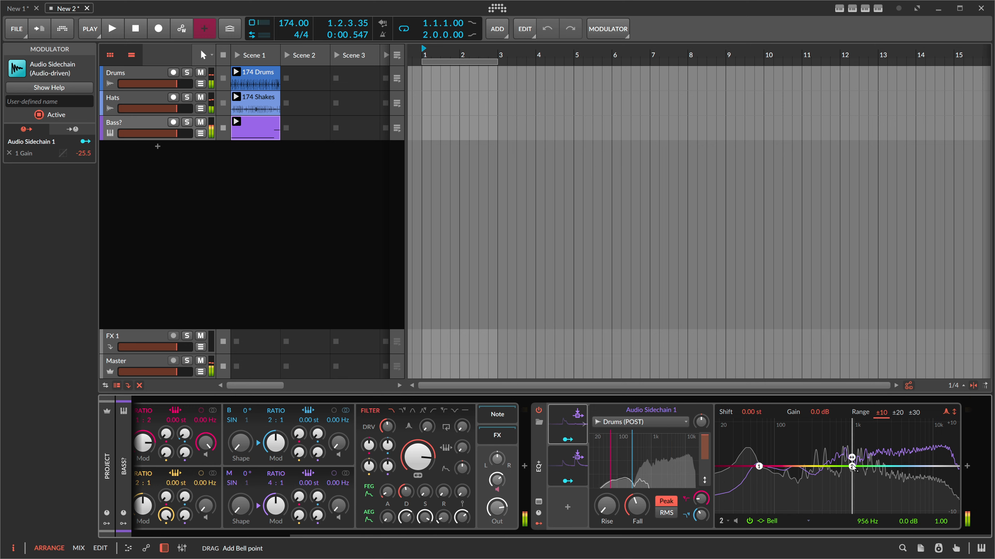
double_click(850, 467)
click(850, 467)
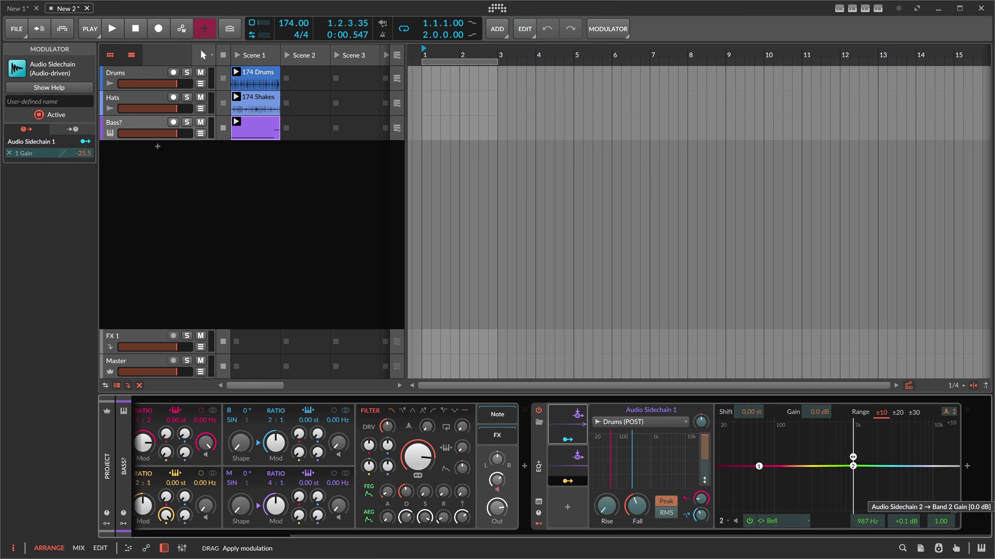
- Map Audio Sidechain 2 to Band 2's gain at -16.1 and show the modulator's settings while playing the loop
key(space)
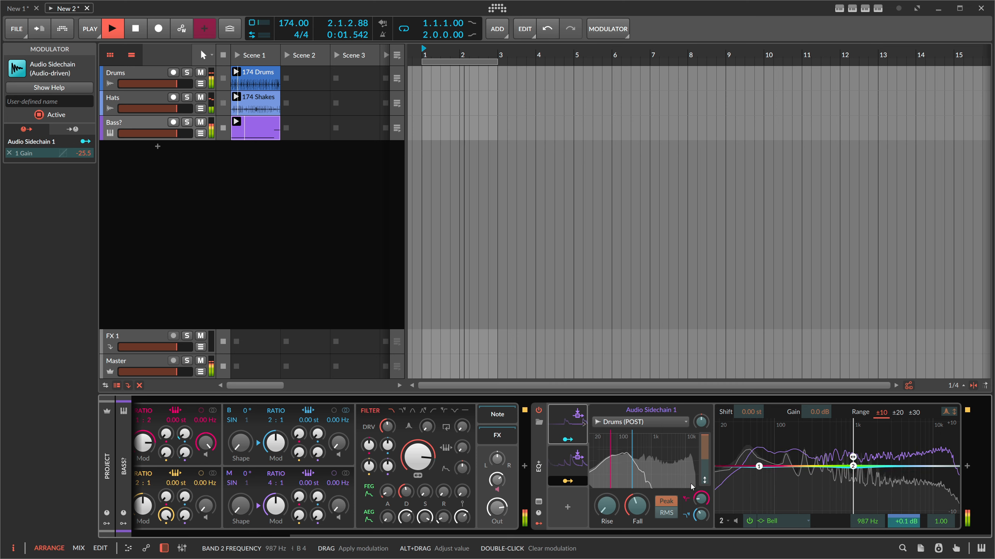
key(space)
click(574, 477)
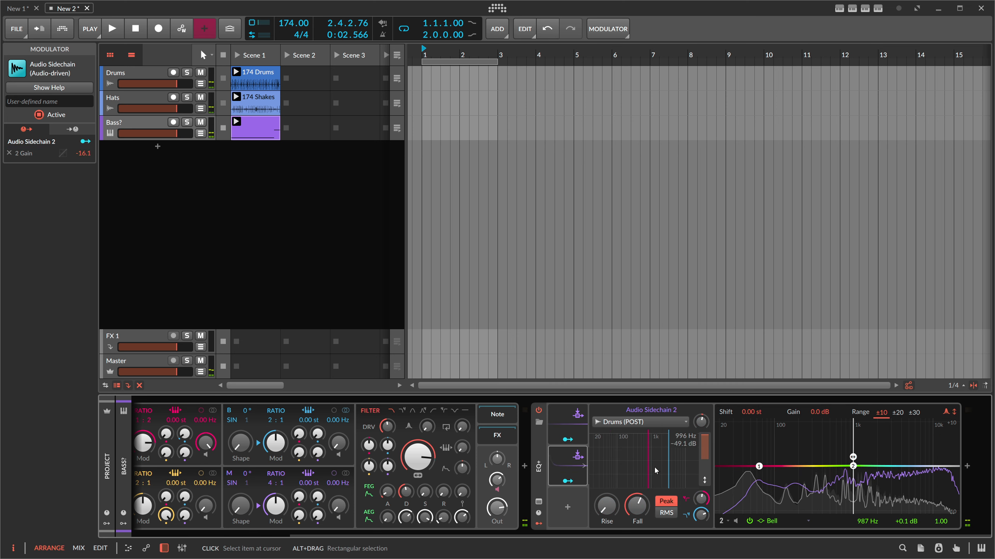
key(space)
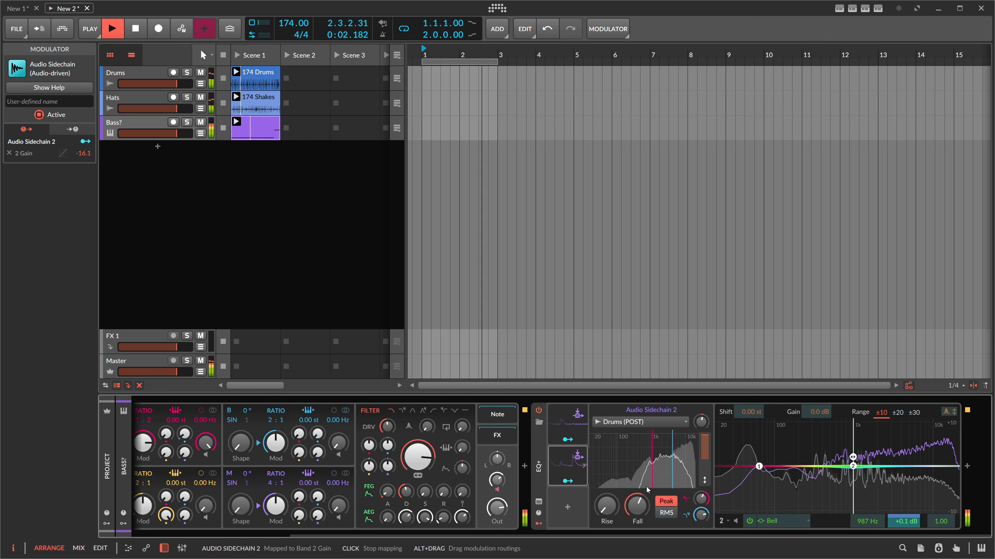
- Set Audio Sidechain 2's modulation of Band 2's gain to -8.93 during playback
click(567, 481)
drag(906, 521, 905, 503)
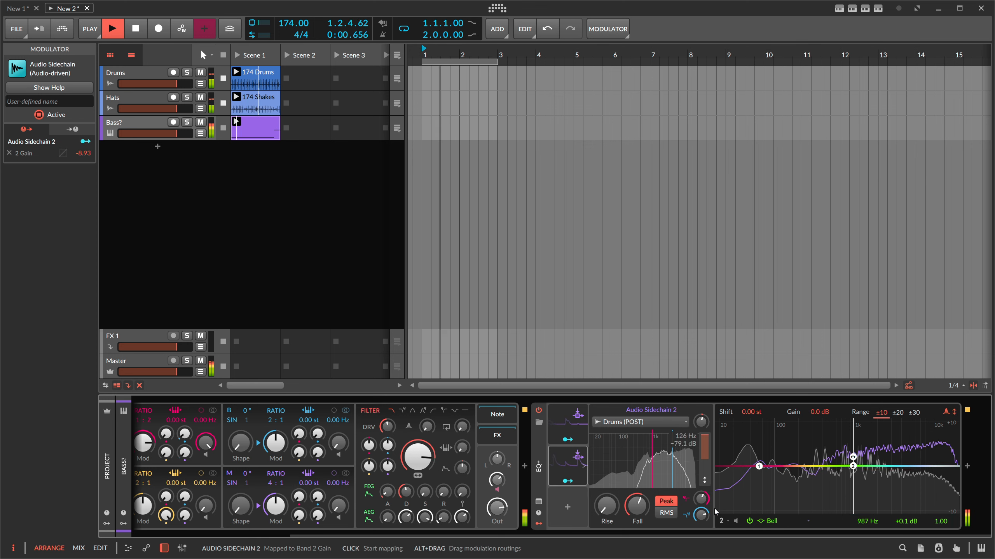
click(576, 483)
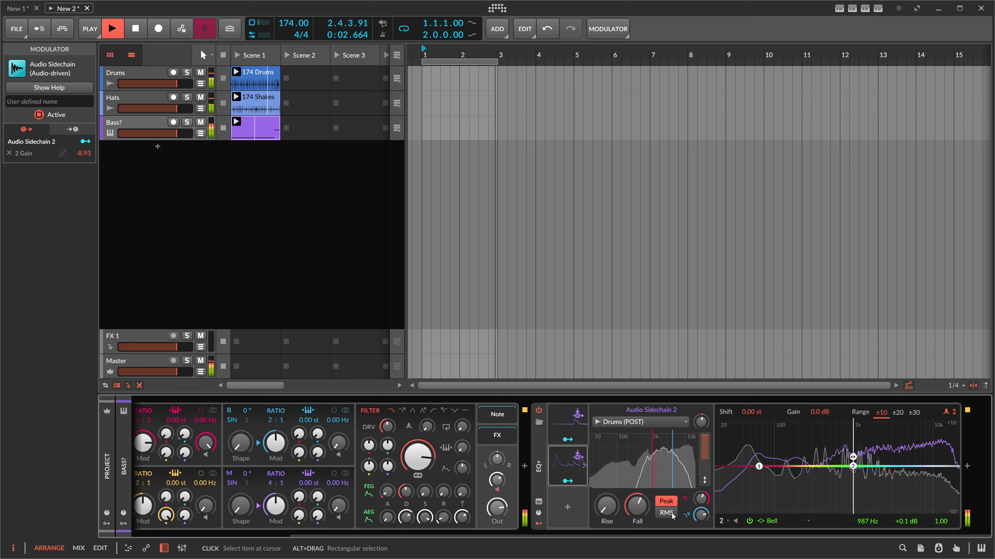
key(space)
- Insert a Tool device after EQ+ on the bass track
scroll(590, 460, left, 3)
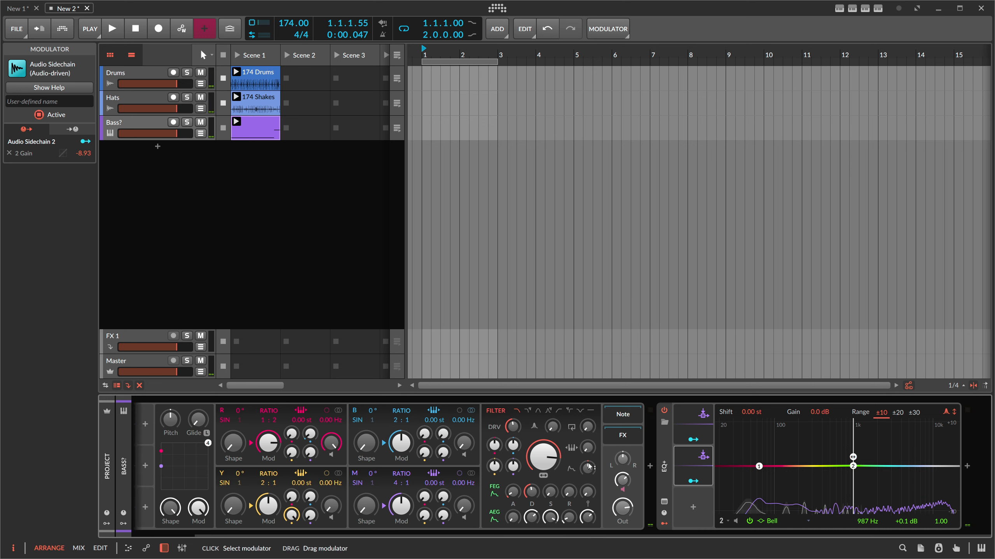
click(967, 467)
text(tool)
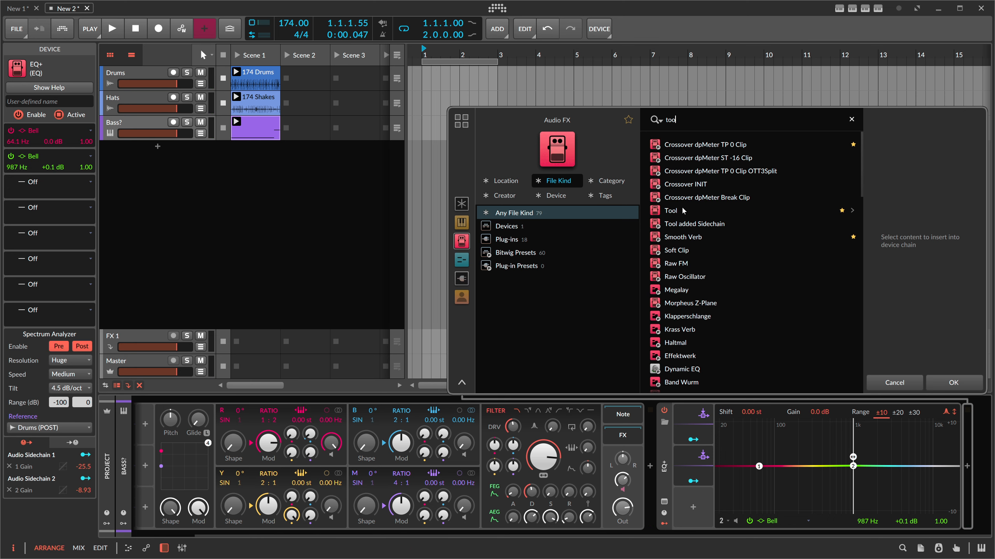
double_click(683, 211)
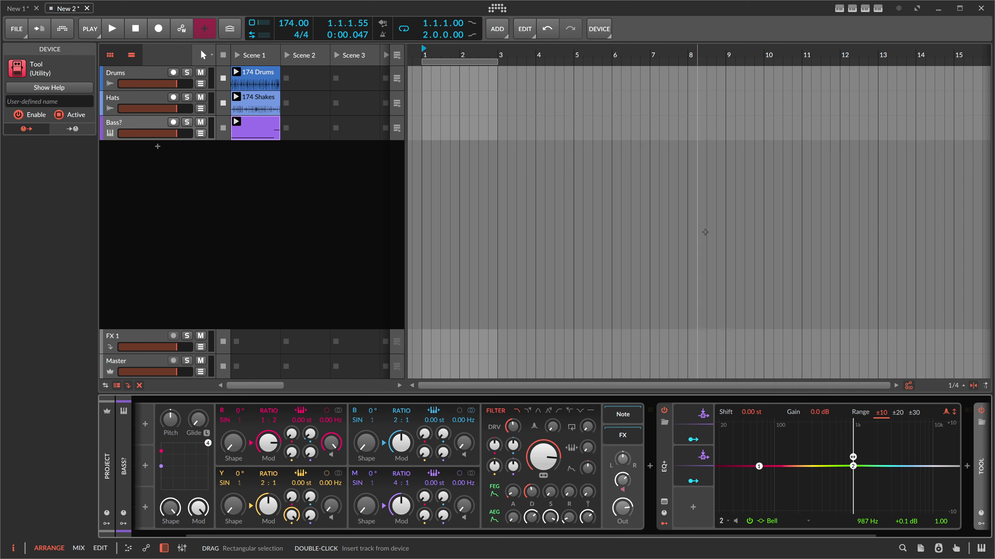
- Copy EQ+'s first Audio Sidechain modulator onto Tool and map it to Tool's Volume at -1.02
drag(599, 535, 749, 524)
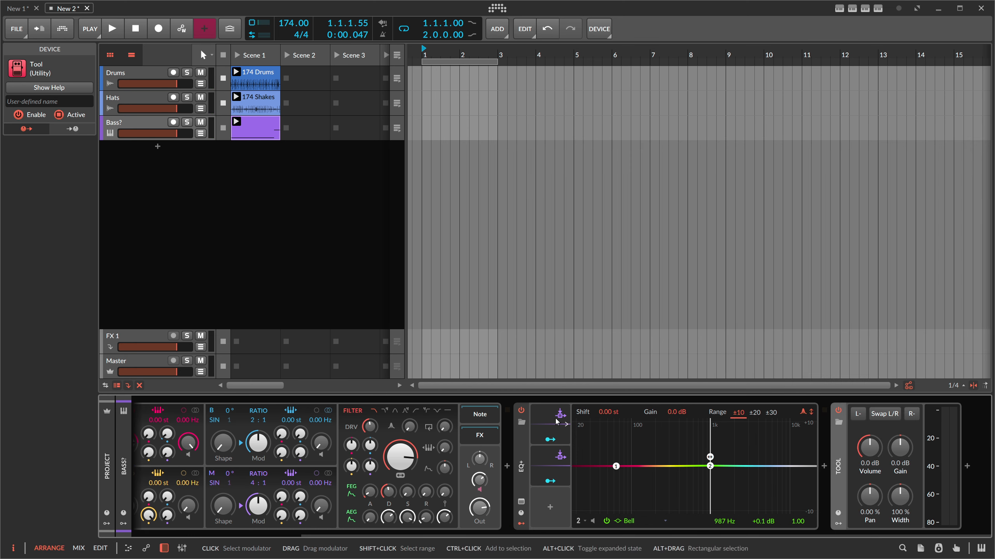
drag(558, 420, 850, 534)
click(841, 524)
click(826, 439)
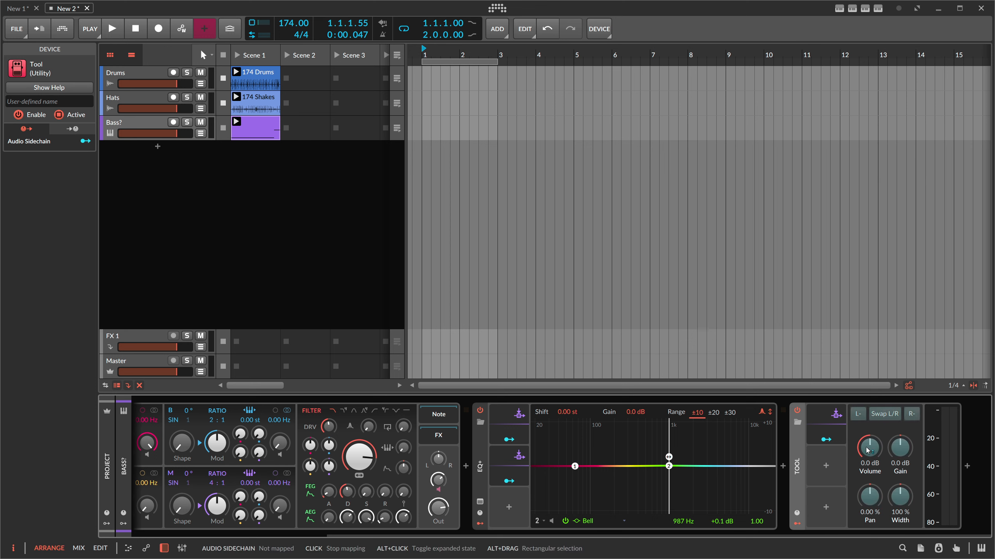
drag(869, 448, 869, 515)
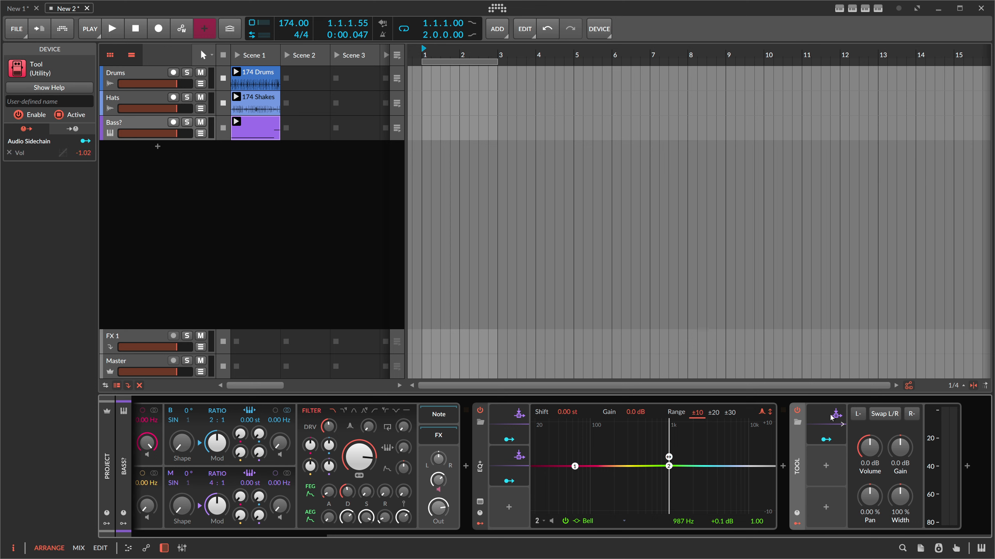
- Raise the gain of Tool's Audio Sidechain modulator to +6.1 dB during playback and collapse its settings
key(space)
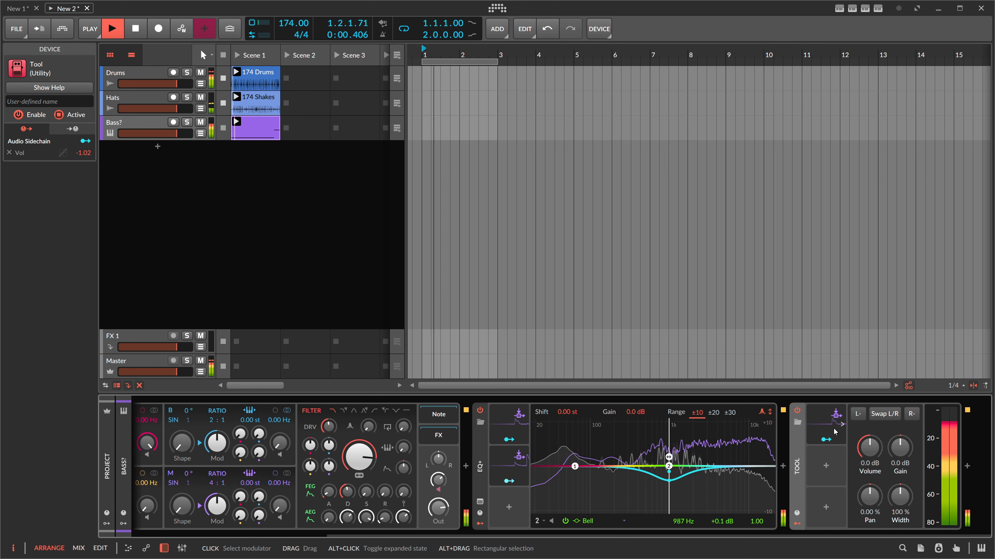
click(824, 421)
drag(756, 535, 845, 535)
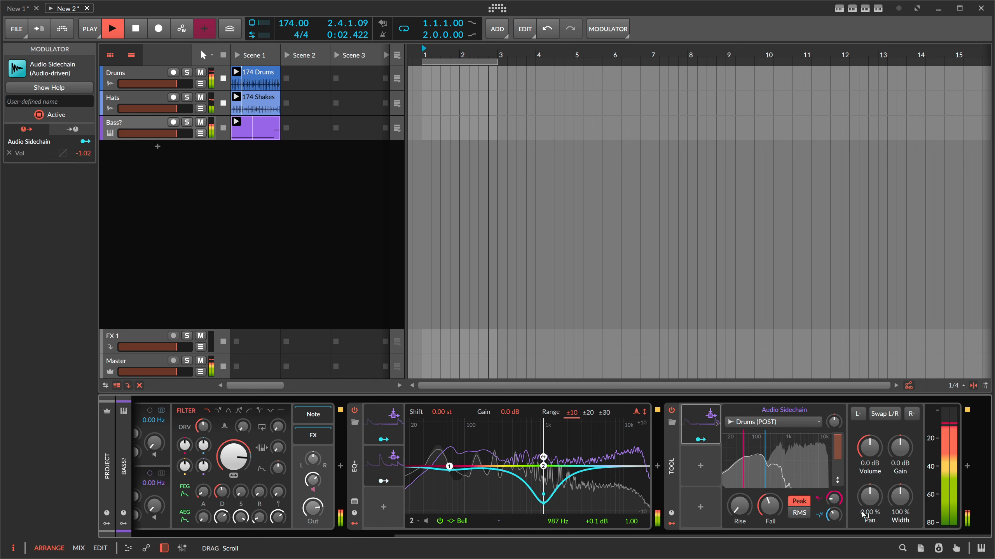
drag(834, 422, 834, 411)
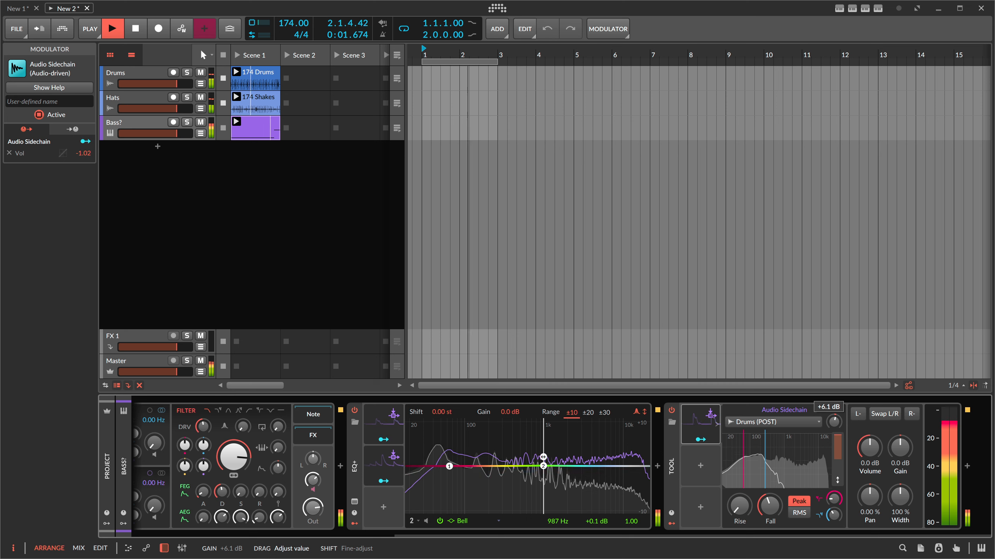
key(space)
click(716, 430)
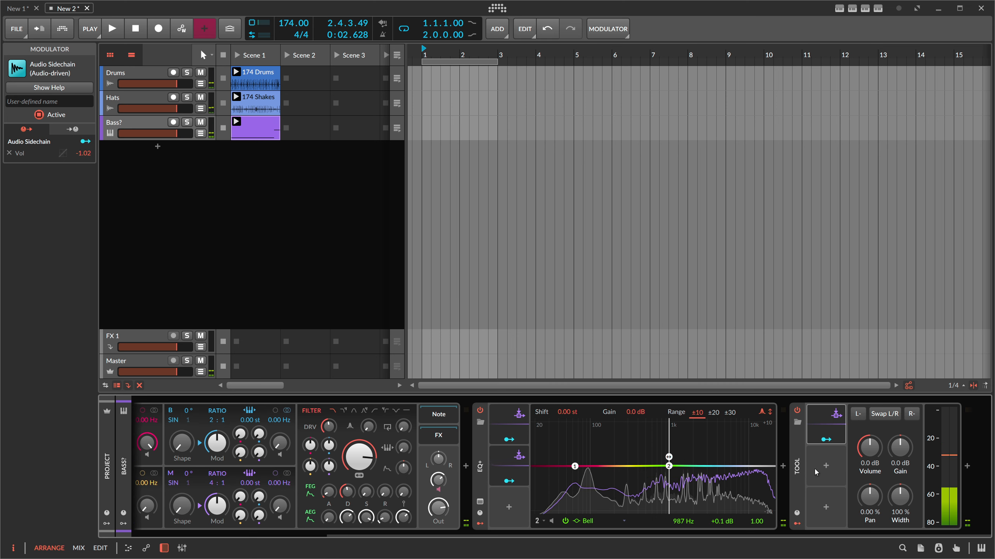
- Copy the Tool device with its Audio Sidechain modulator onto the Hats track
click(798, 455)
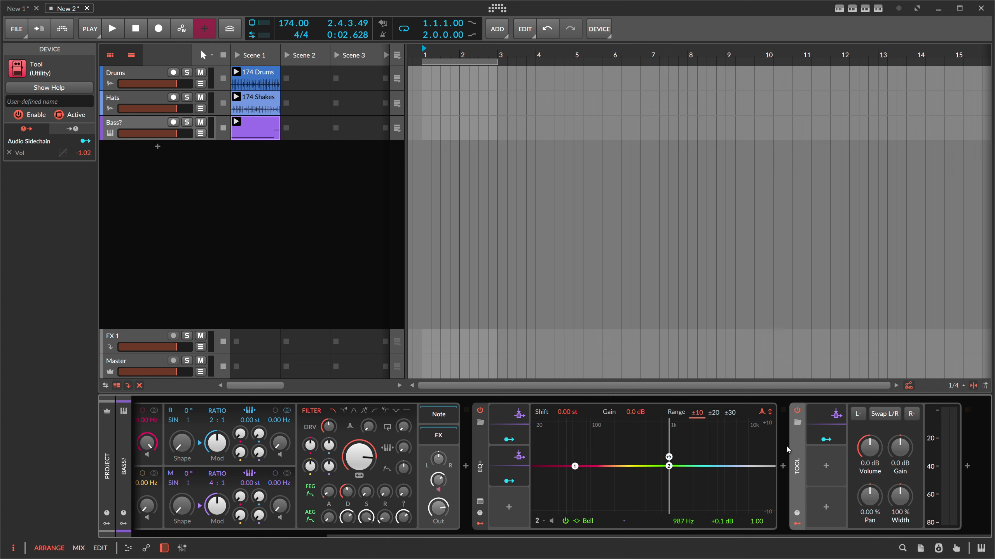
click(144, 104)
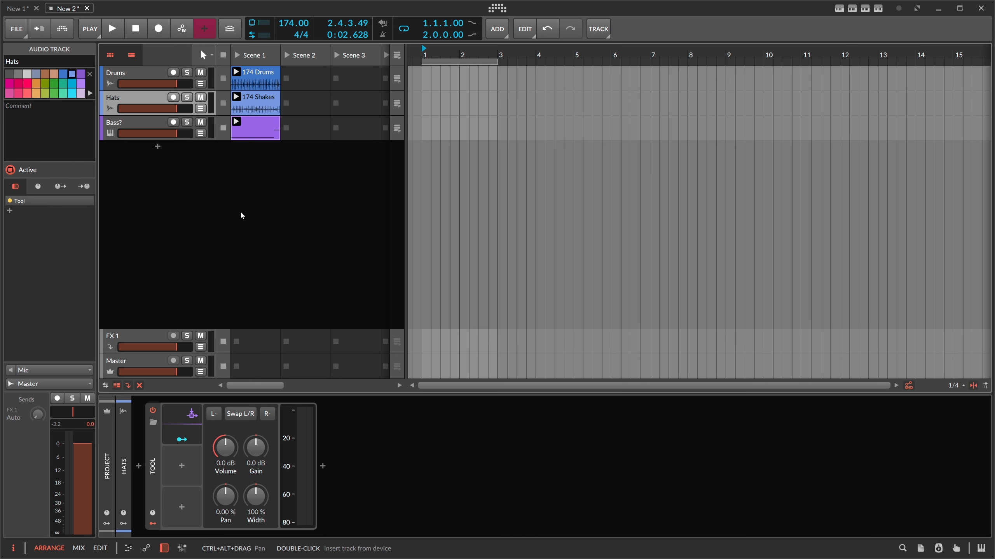
- Audition the ducked Hats track soloed and in the full mix
click(187, 97)
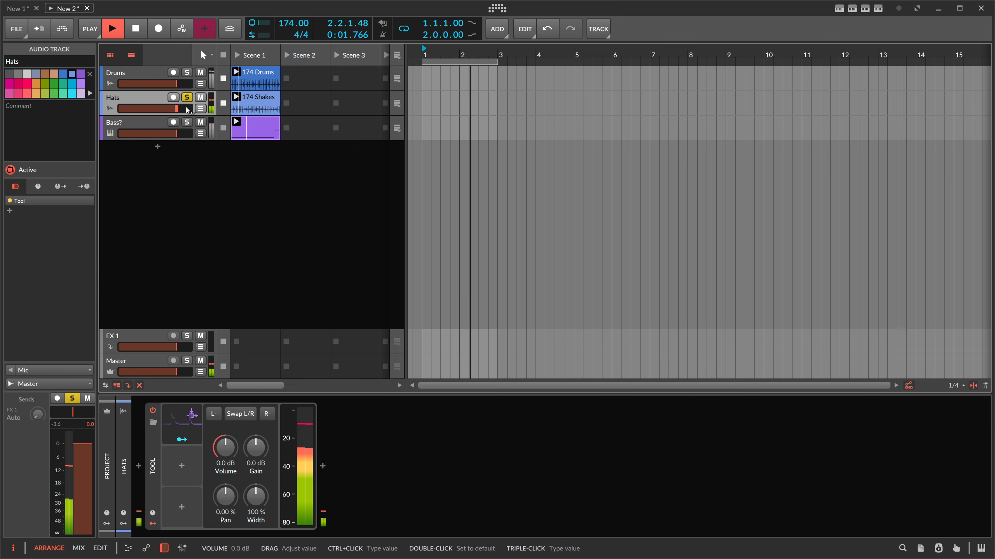
key(space)
click(187, 97)
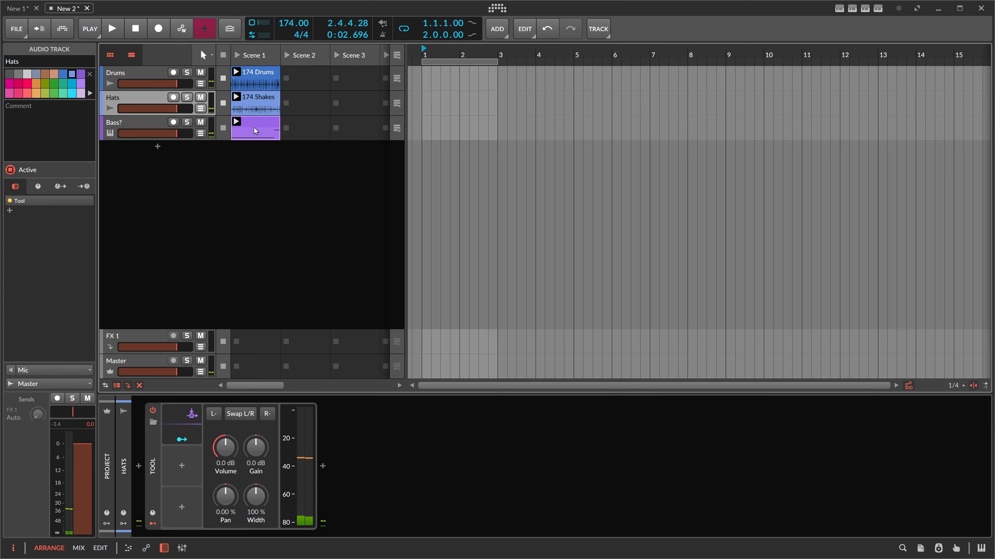
key(space)
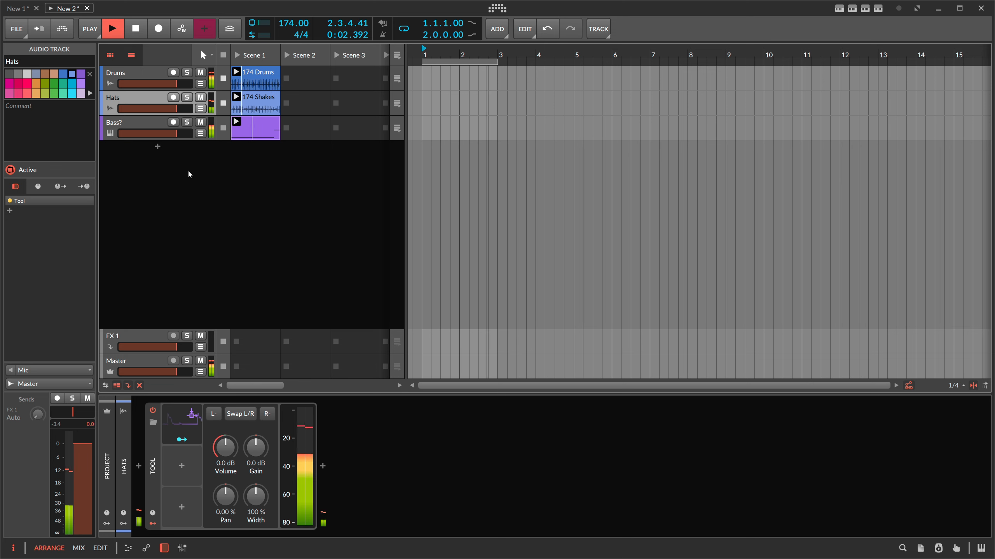
- Add an Audio Rate modulator to EQ+ on the Bass? track and create a Bell band 3 at 383 Hz with +7.4 dB gain
click(150, 127)
key(space)
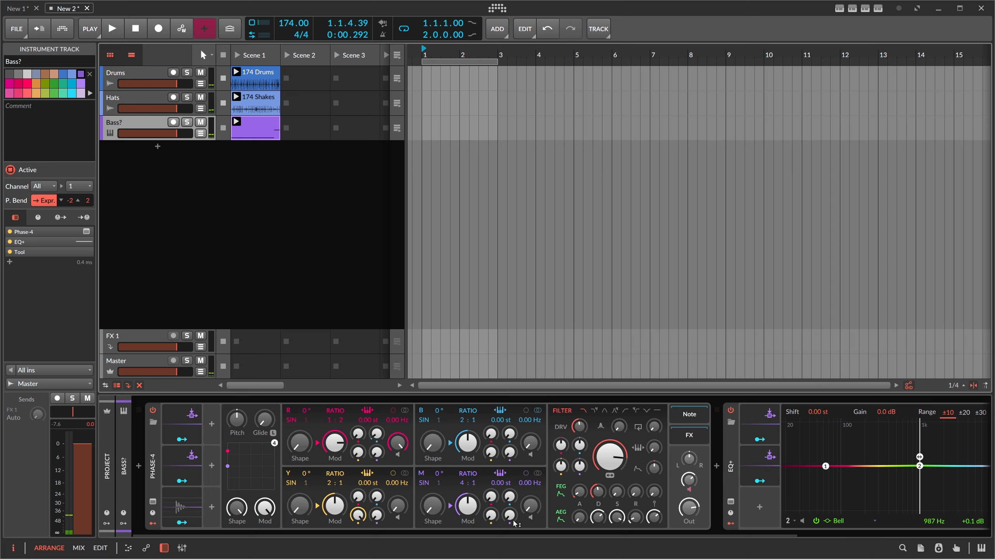
scroll(679, 527, right, 5)
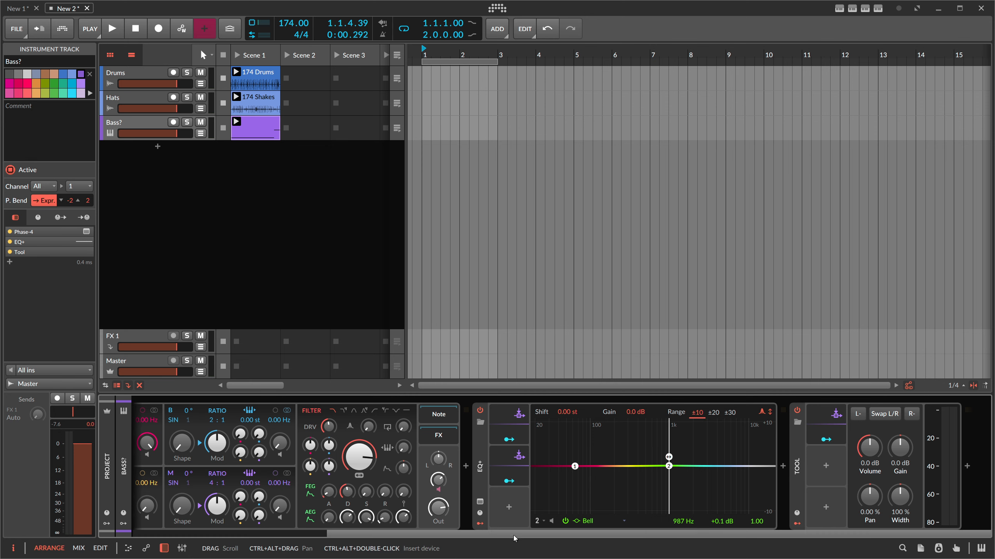
drag(513, 534, 767, 509)
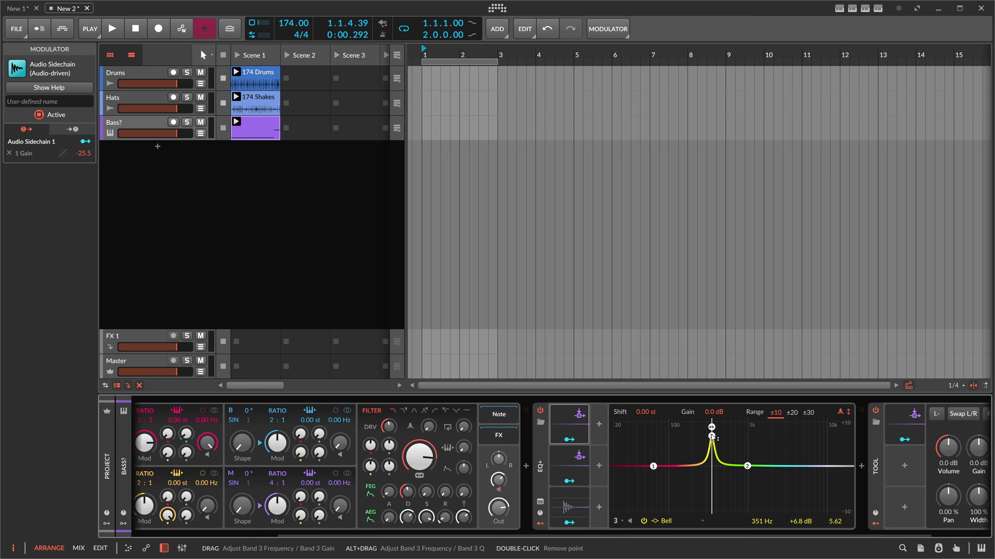
drag(711, 435, 714, 433)
key(space)
- Map EQ+'s Audio Rate modulator to Band 3 Frequency at 31.93 st and increase the modulation amount during playback
click(569, 523)
key(space)
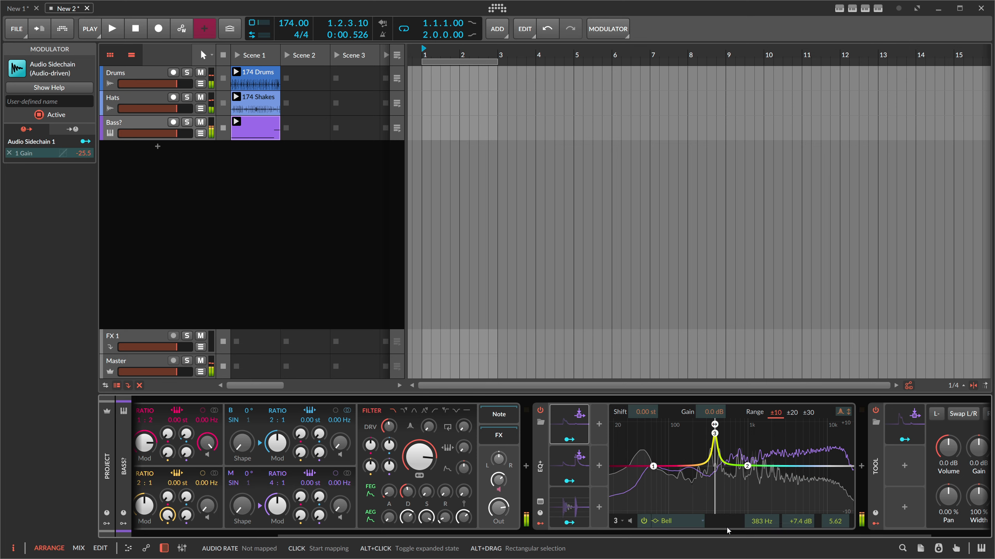
drag(761, 521, 761, 510)
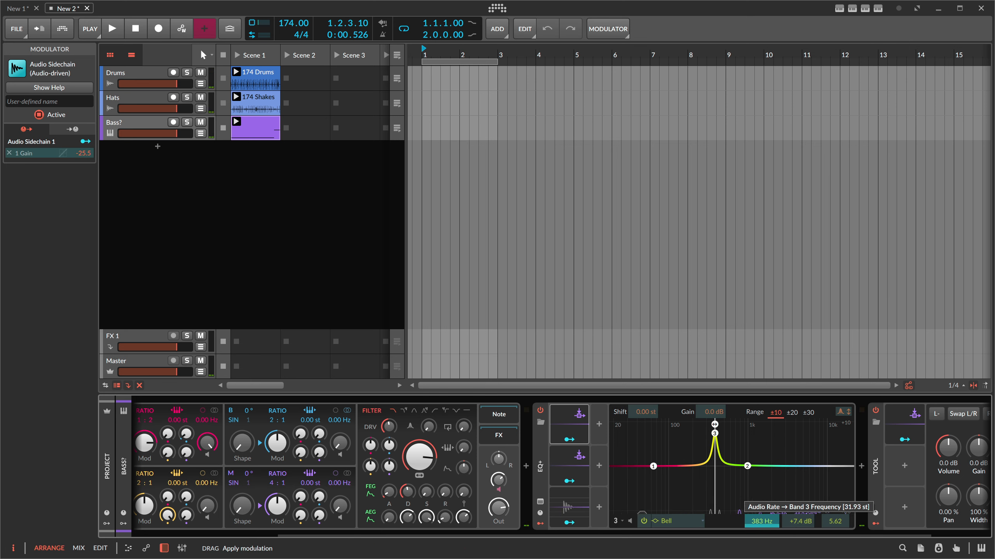
key(space)
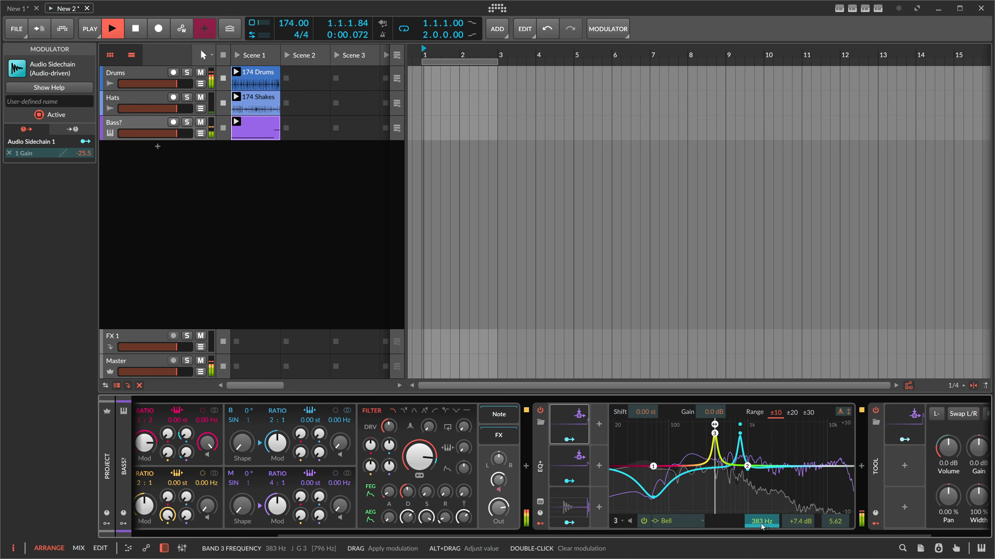
drag(761, 521, 761, 486)
key(space)
- Raise Phase-4's filter frequency to 30.0 kHz while auditioning the modulated EQ, and settle EQ+'s Band 3 at 450 Hz and -0.6 dB
click(569, 522)
key(space)
key(space)
key(space)
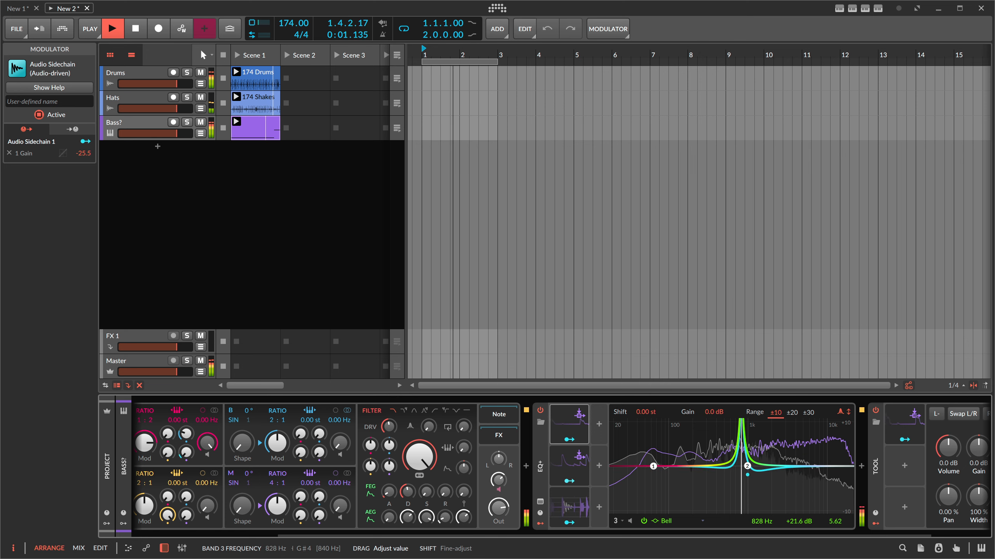
key(space)
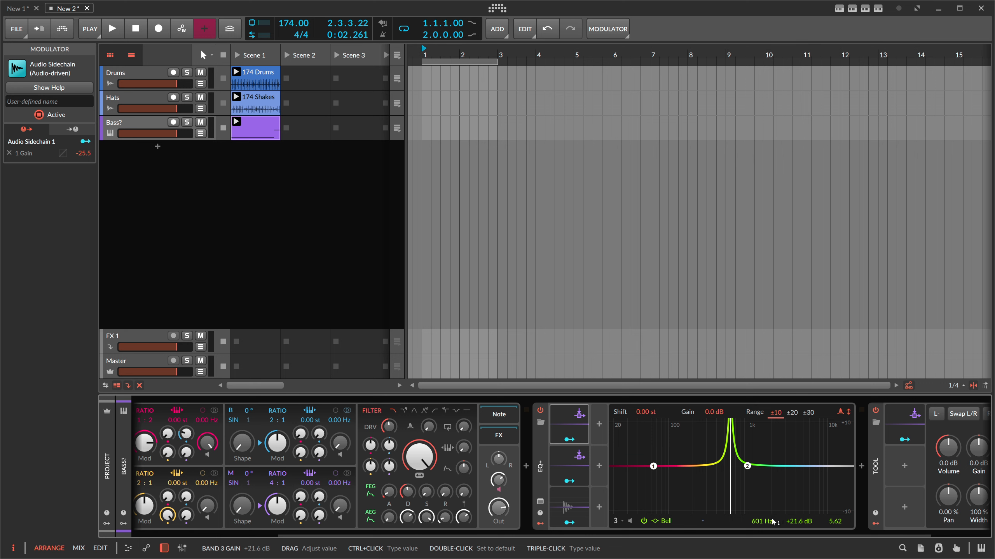
drag(731, 435, 720, 460)
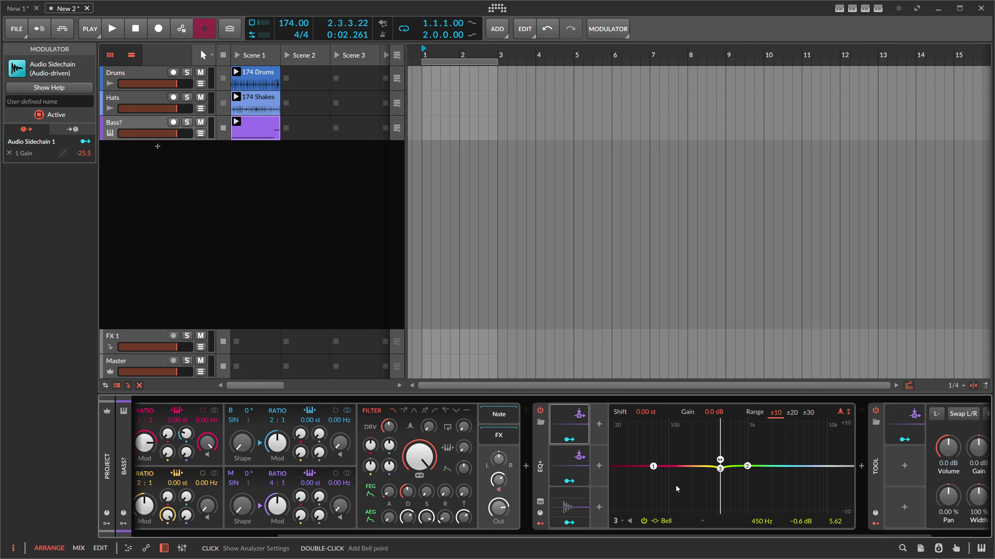
- Delete the EQ+ and Tool devices from the Bass? track, leaving only Phase-4 in the chain
click(643, 532)
drag(644, 535, 735, 532)
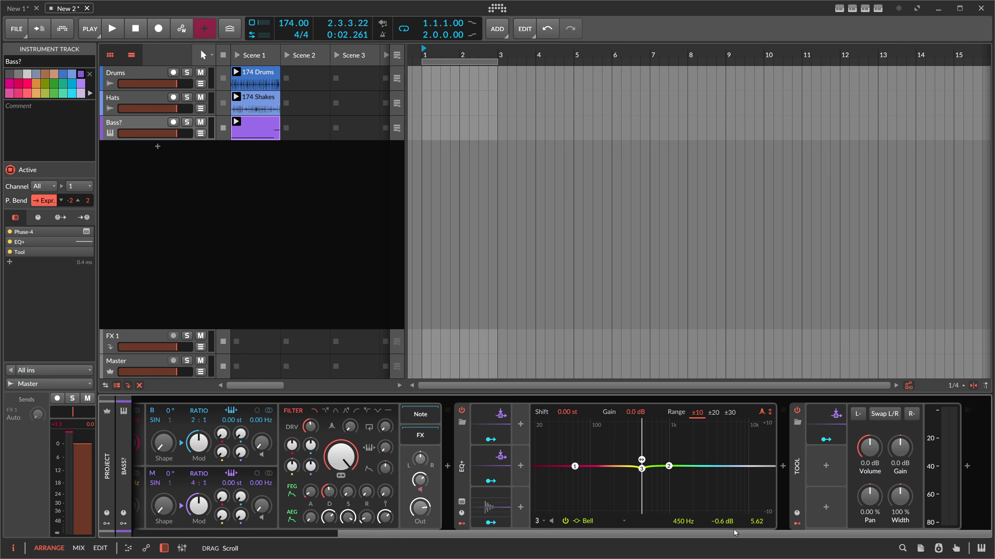
click(704, 476)
key(Delete)
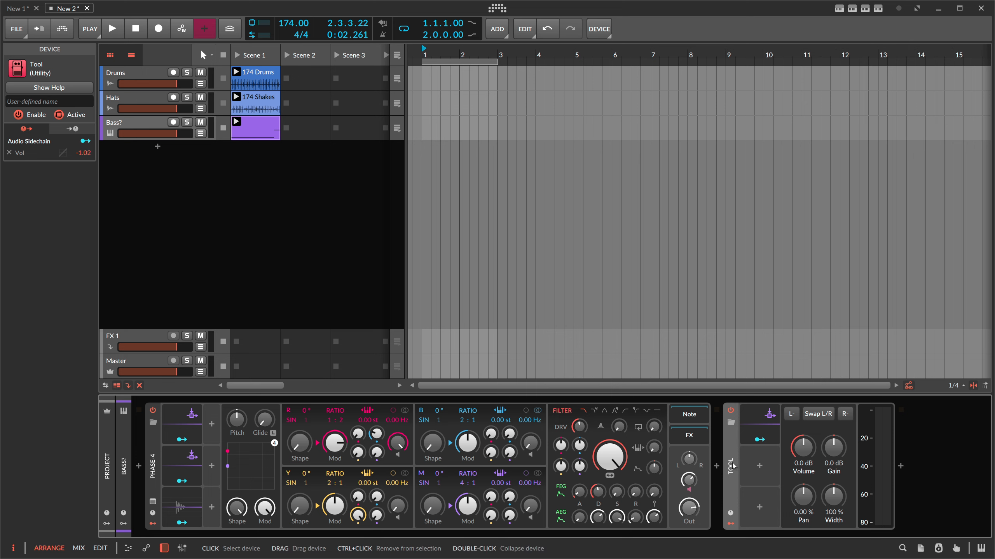
key(Delete)
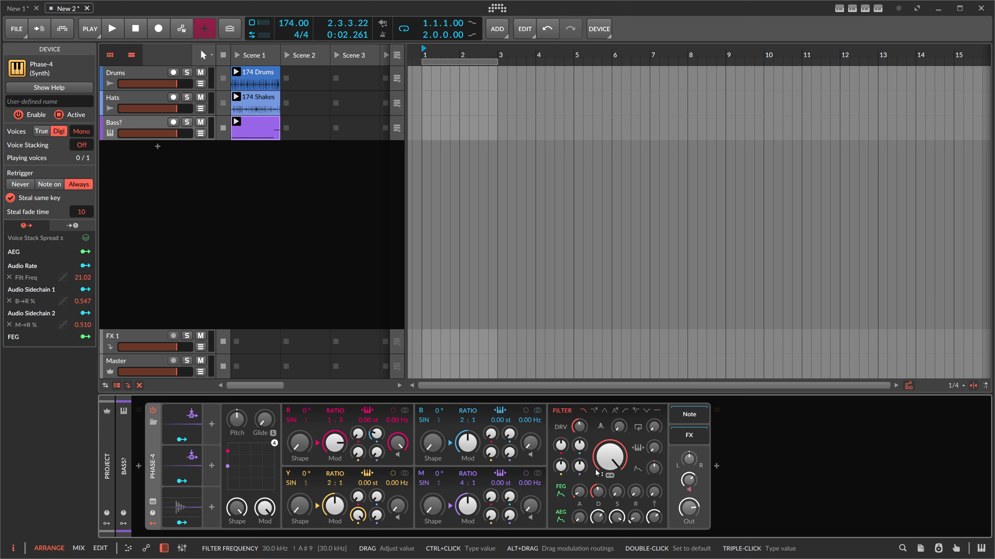
- Delete the two Audio Sidechain modulators and the Audio Rate modulator from Phase-4 and hide its modulator slots
click(182, 427)
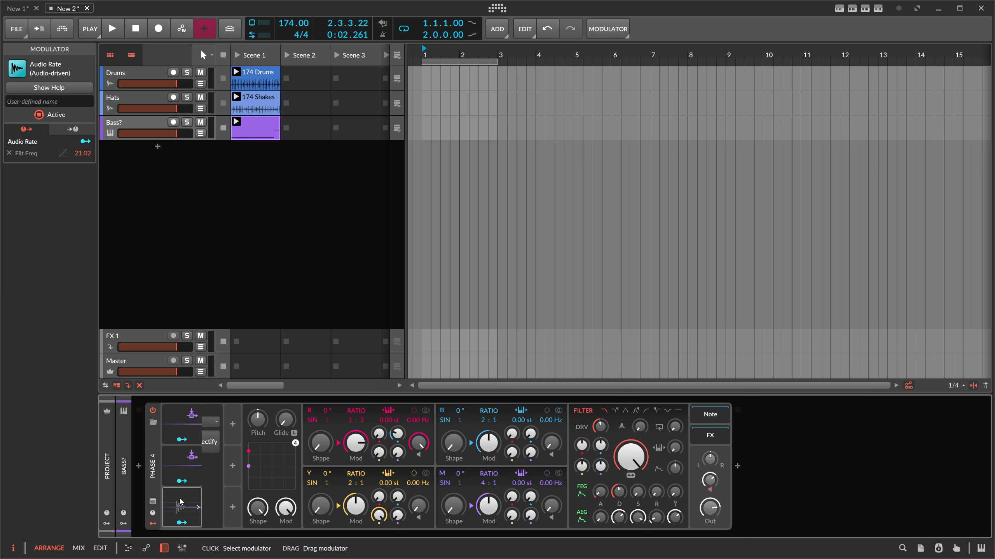
key(Delete)
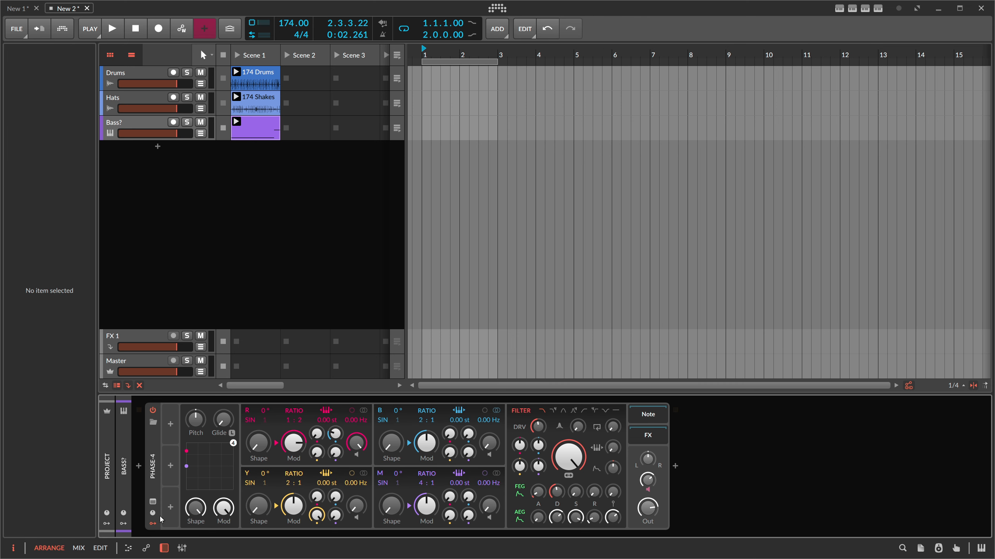
click(182, 449)
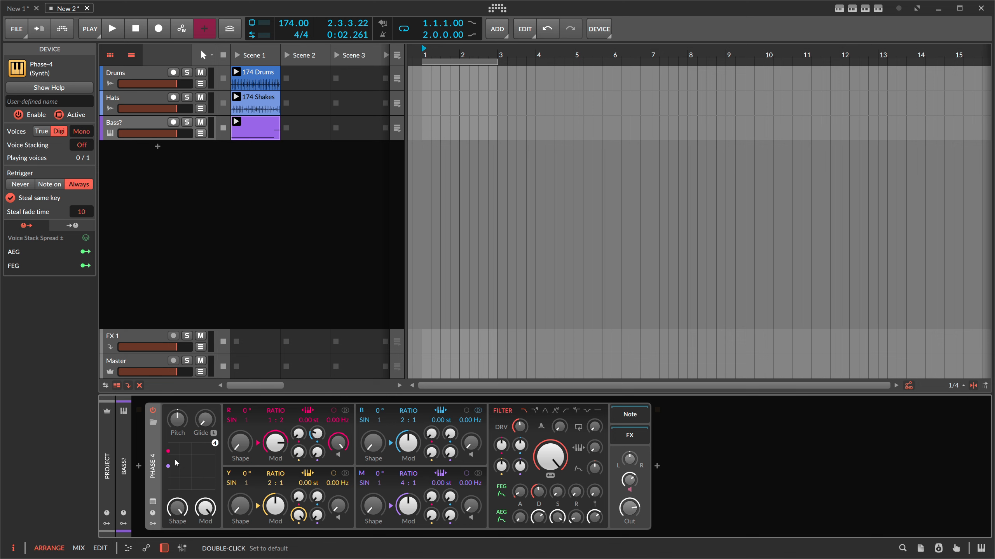
- Insert an FX Grid device after Phase-4 on the Bass? track and open its patch editor
click(656, 466)
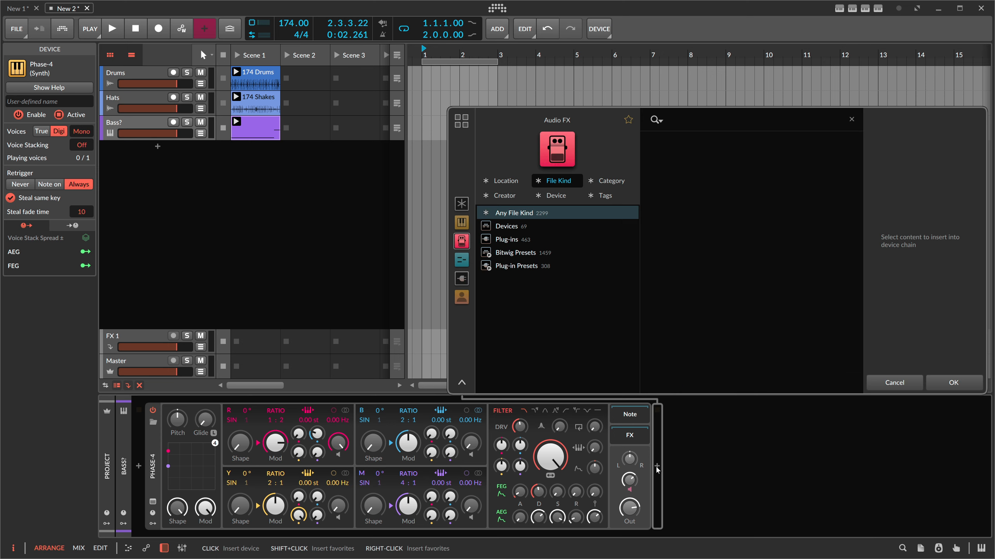
text(fx grid)
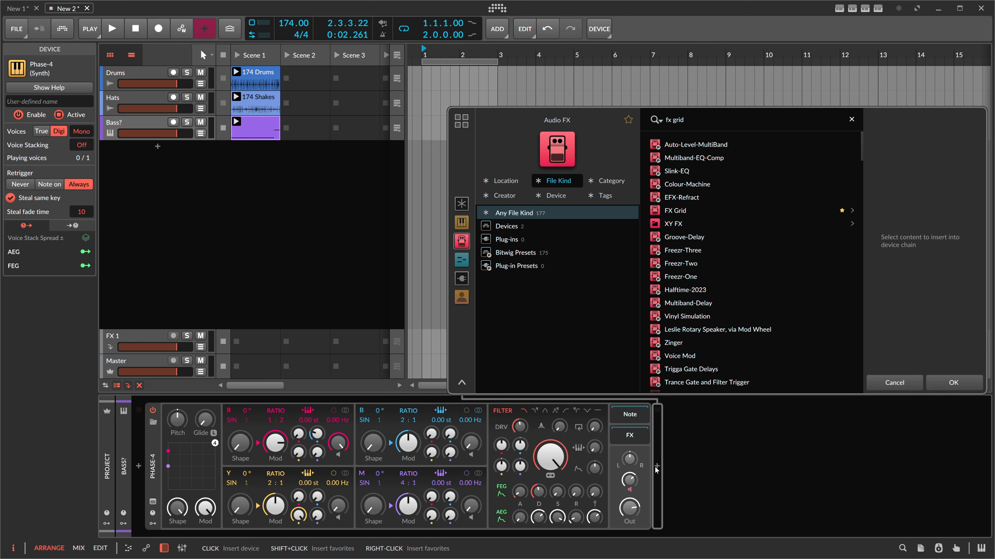
double_click(675, 211)
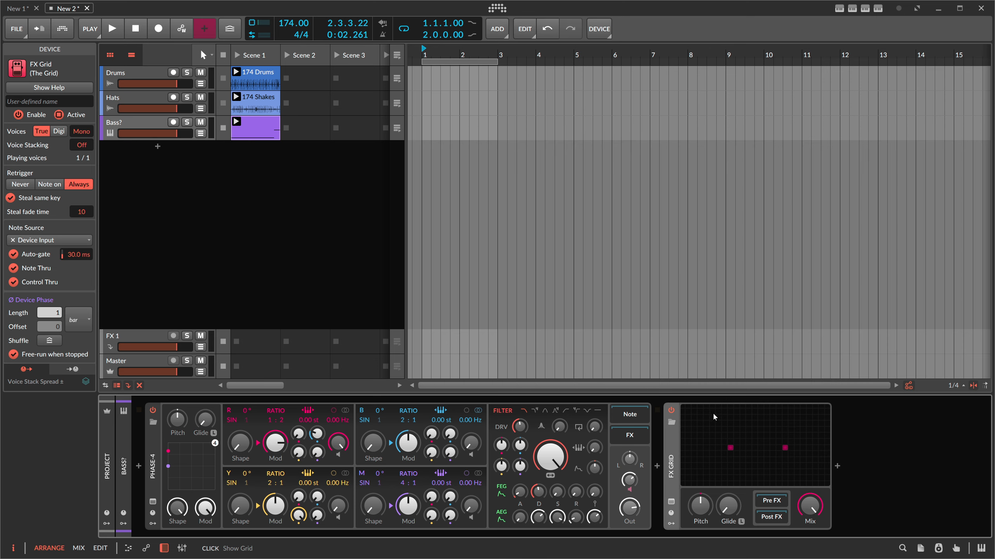
scroll(510, 307, up, 2)
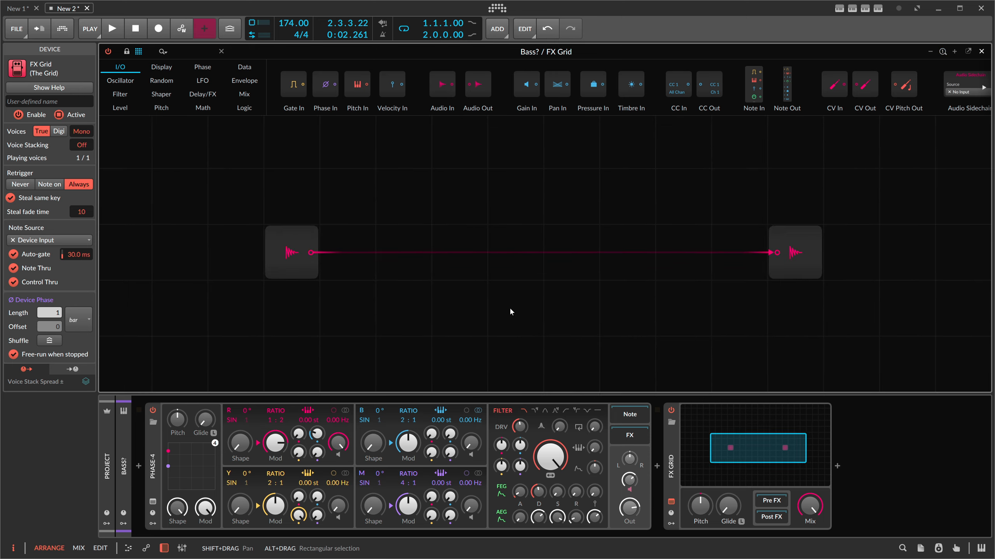
scroll(507, 308, down, 4)
drag(522, 245, 425, 330)
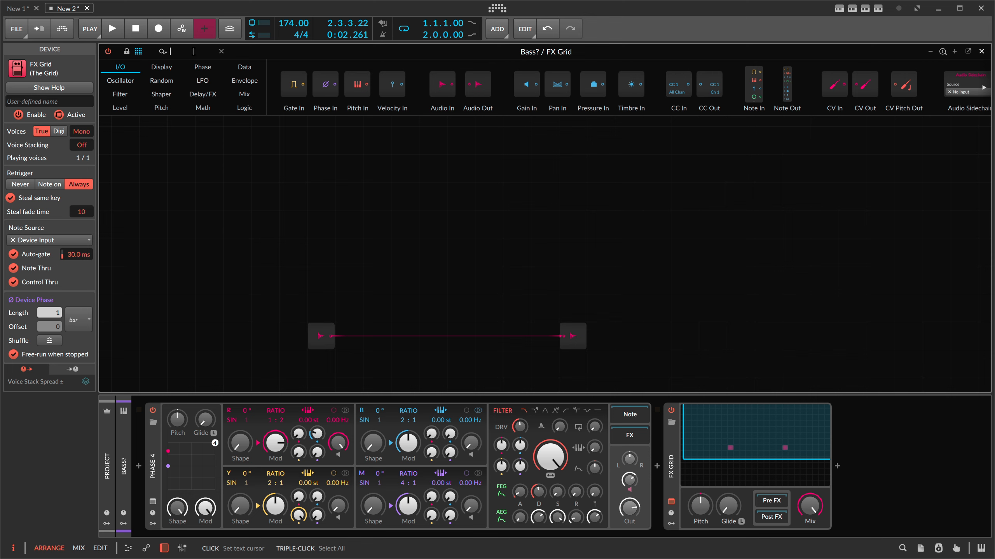
- Add an Audio Sidechain module above the main signal path in the FX Grid and set its source to Drums (POST)
text(side)
drag(137, 84, 284, 233)
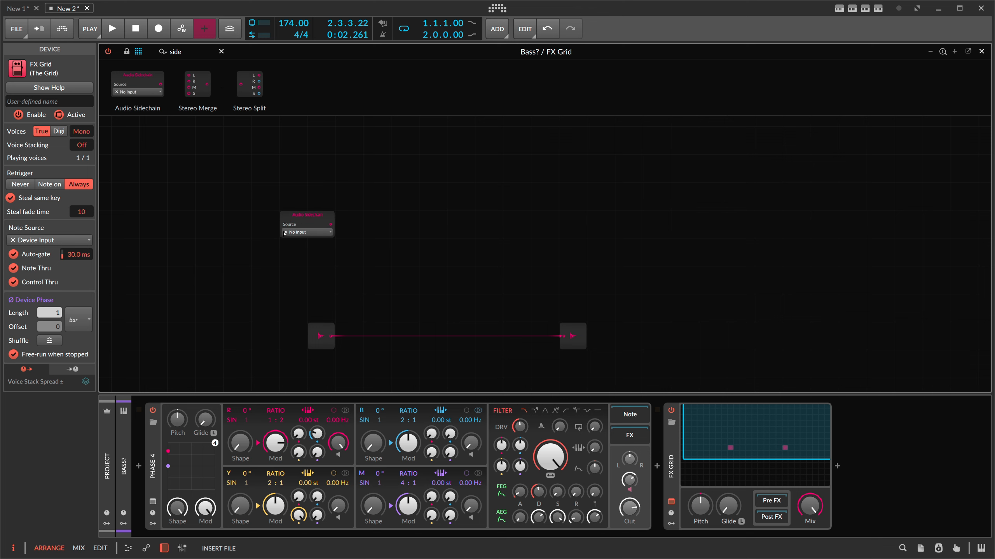
click(284, 233)
mouse_move(313, 270)
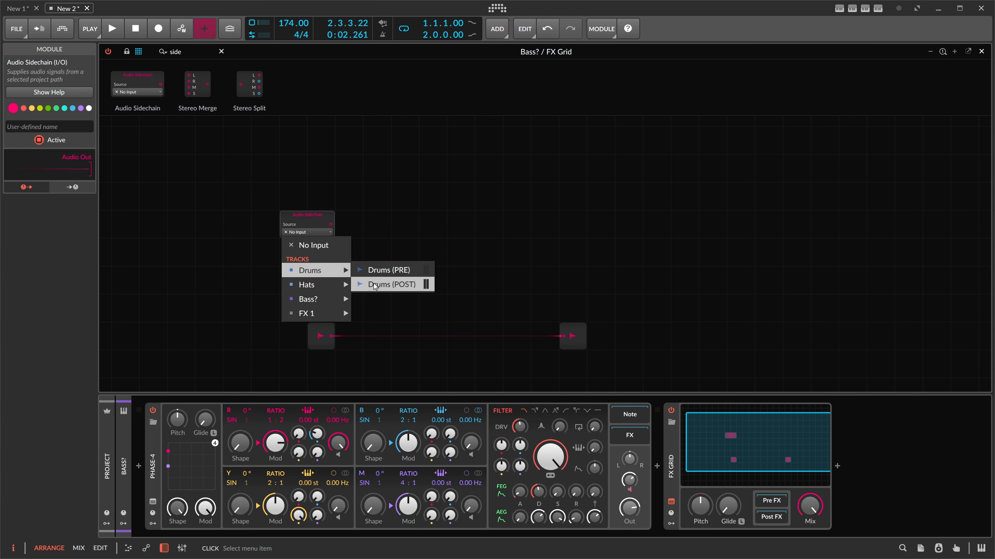
click(375, 286)
click(340, 201)
scroll(306, 194, up, 1)
drag(254, 182, 274, 174)
- Add an SVF module after Audio Sidechain in band-pass mode, with a 104 Hz cutoff and reduced resonance
drag(191, 53, 111, 46)
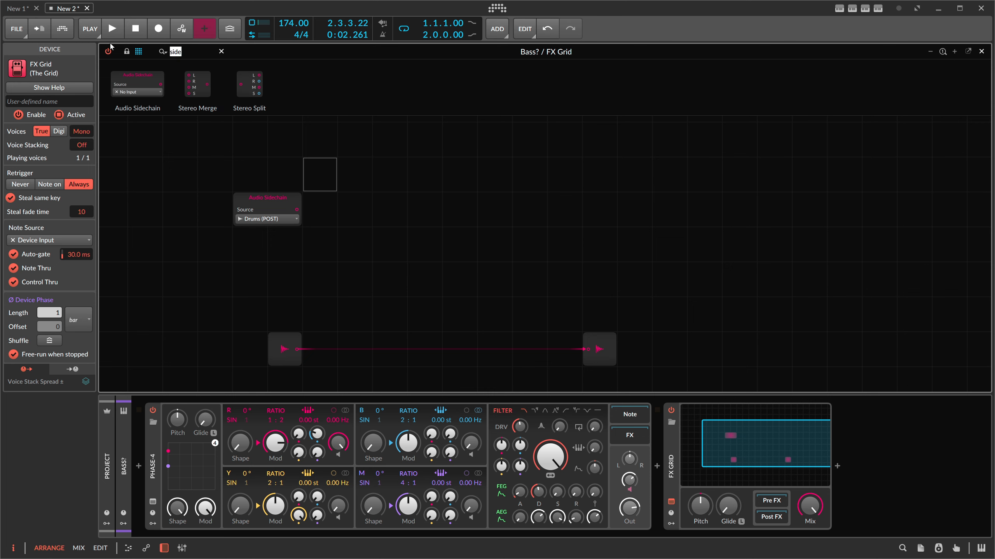
text(sv)
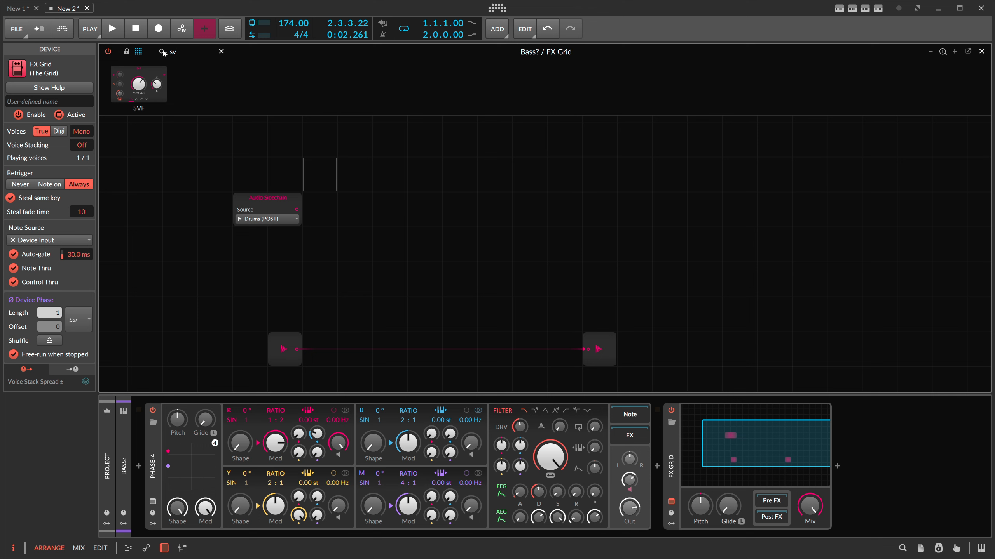
drag(144, 85, 319, 287)
click(351, 255)
drag(355, 231, 355, 270)
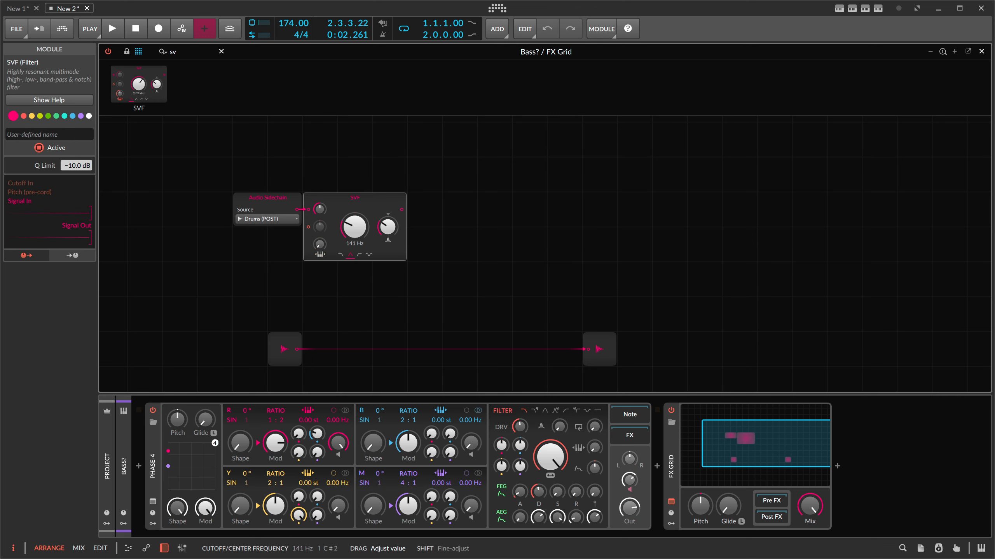
drag(353, 224, 385, 236)
- Add a Follower RF module after the SVF and adjust its Fall time
drag(193, 52, 109, 44)
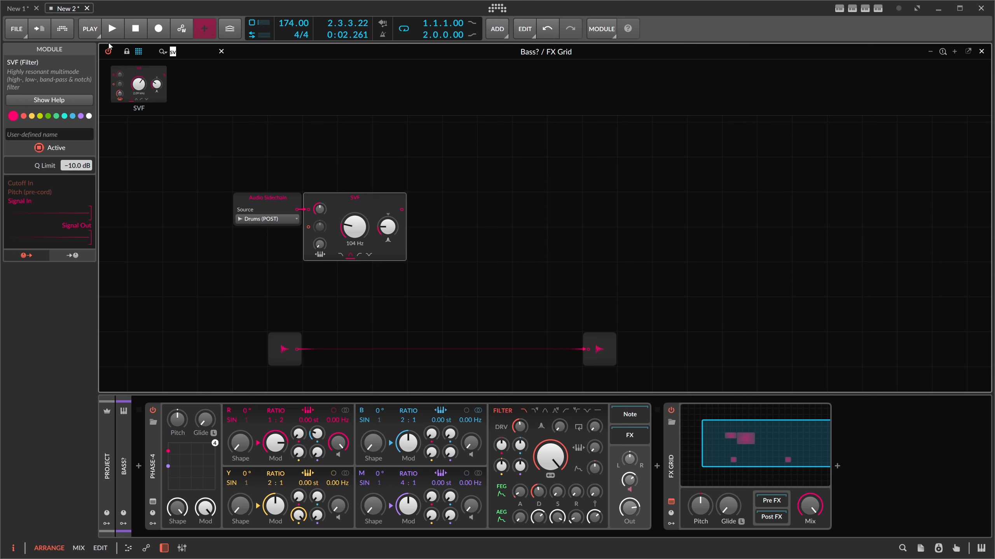
text(foll)
drag(133, 83, 425, 251)
drag(455, 226, 456, 226)
- Add an Oscilloscope after Follower RF and connect a Modulator Out module to the Oscilloscope's output
drag(183, 52, 104, 49)
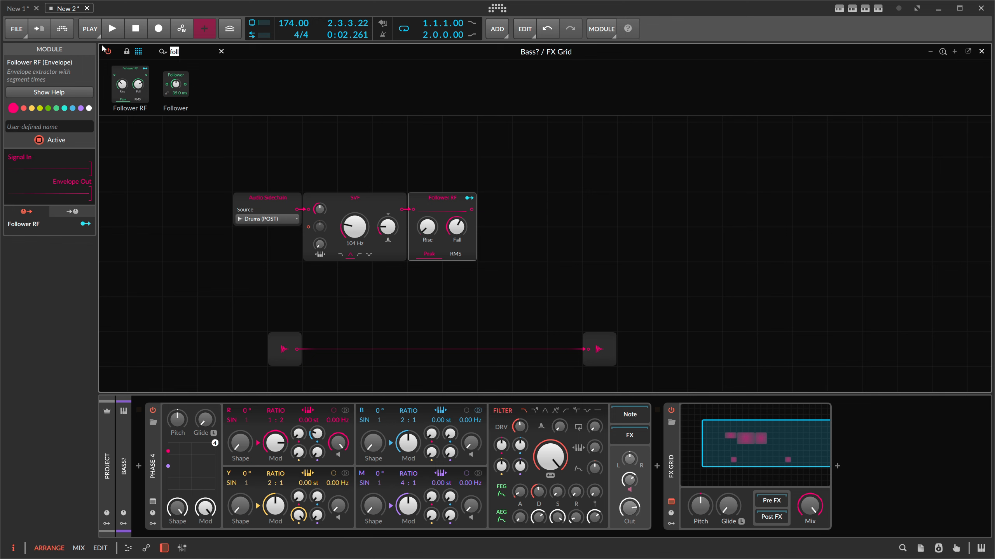
text(osc)
key(Return)
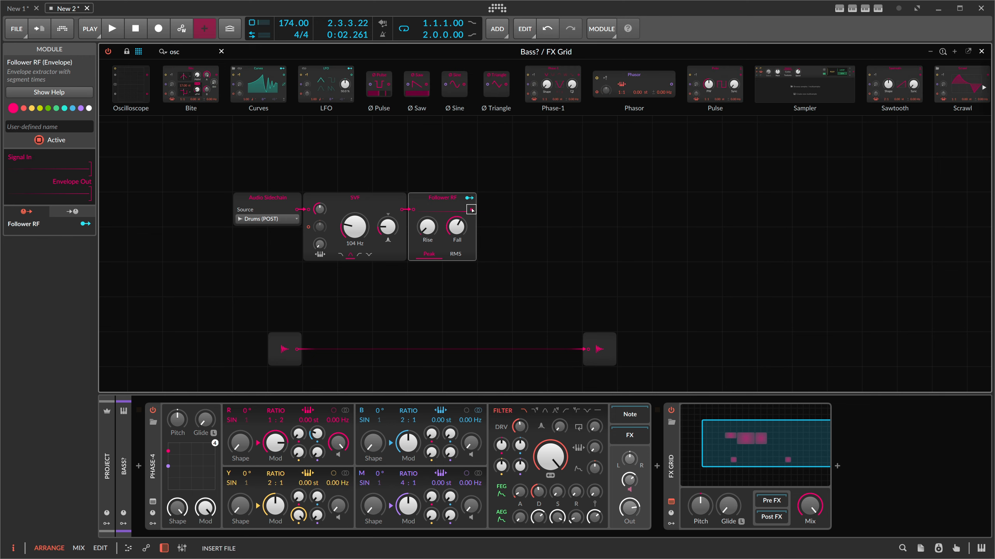
drag(184, 51, 113, 46)
text(modu)
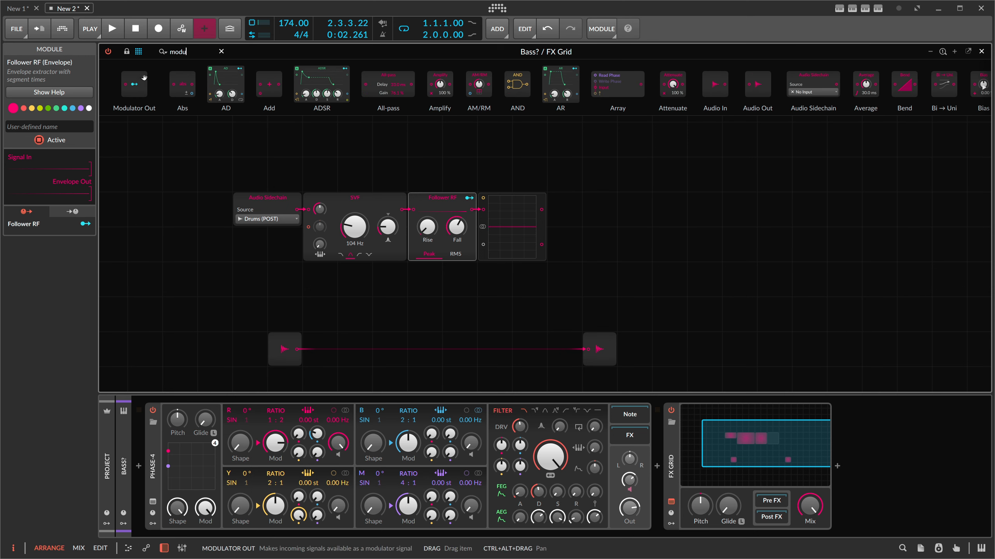
key(Return)
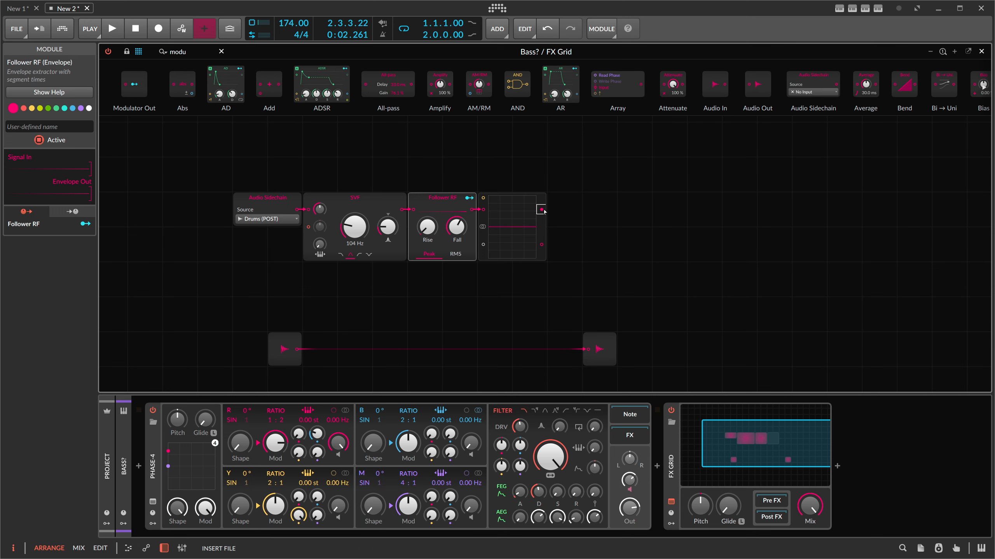
- Raise the SVF's input level and set Follower RF's Fall to 112 ms during playback, and select Modulator Out
key(space)
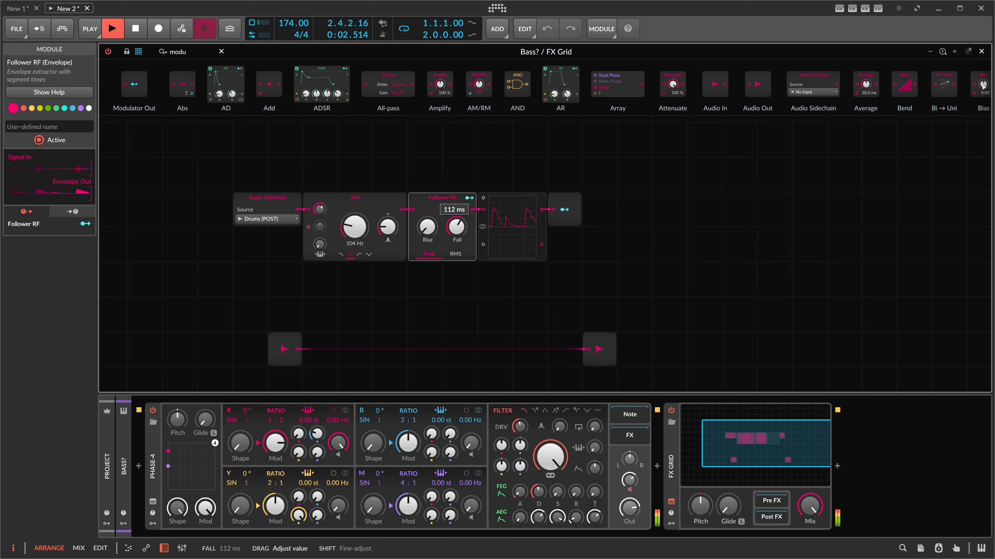
key(space)
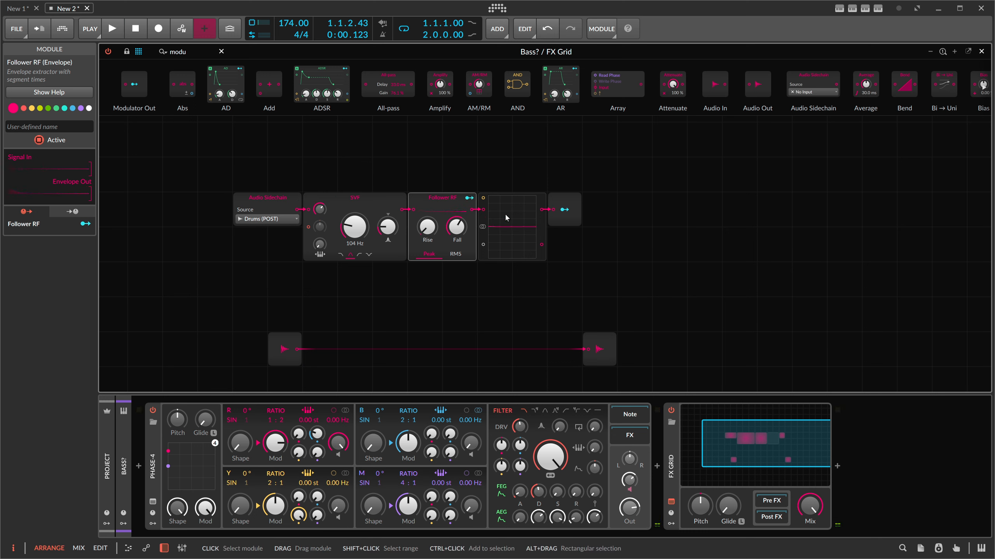
click(576, 199)
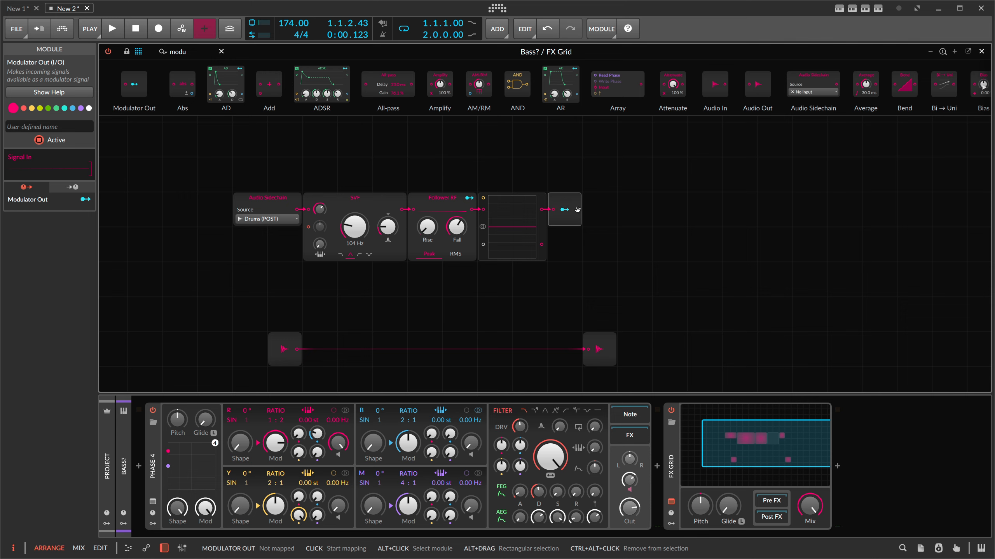
- Insert a Low-pass MG filter after the audio input, with a 62.9 Hz cutoff and reduced resonance
drag(195, 53, 112, 55)
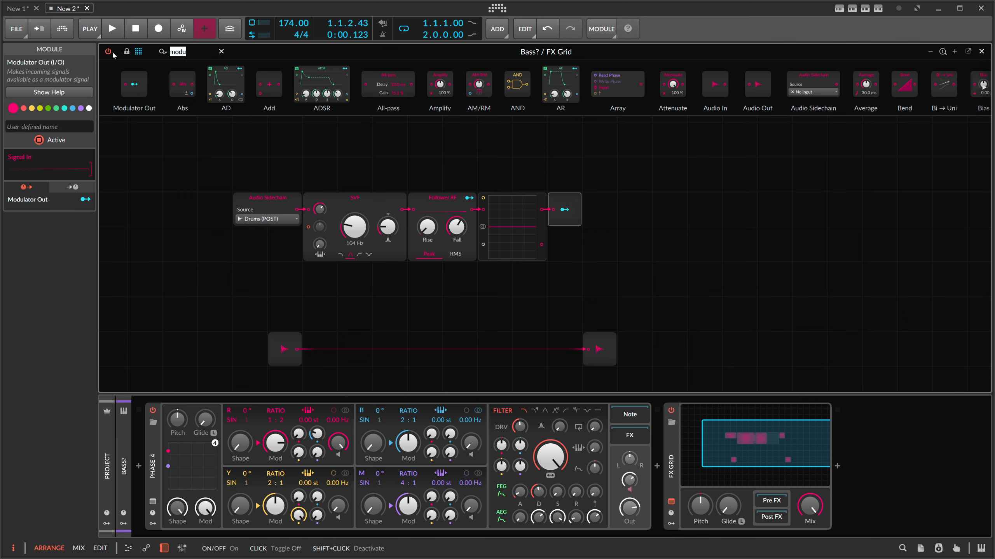
text(filter)
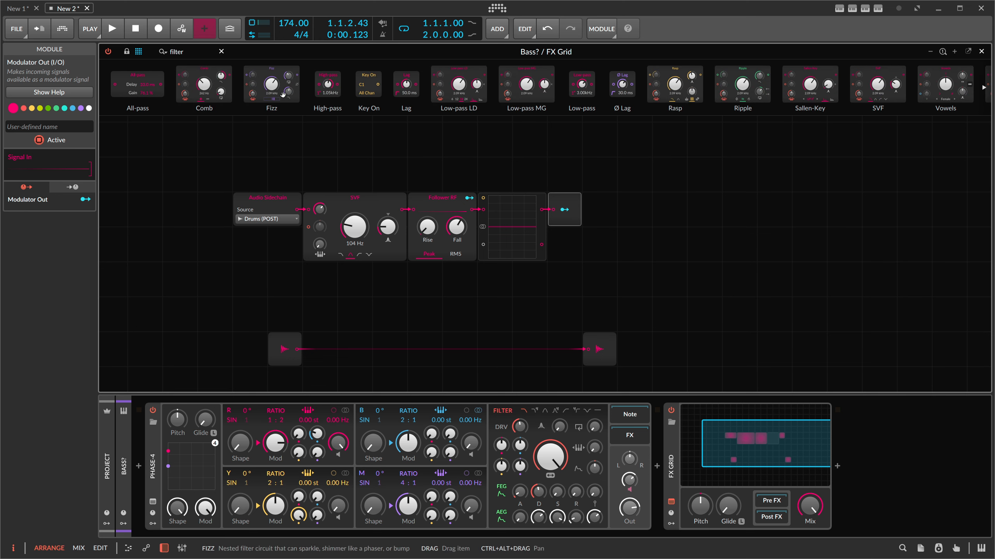
drag(526, 85, 328, 359)
drag(363, 324, 363, 356)
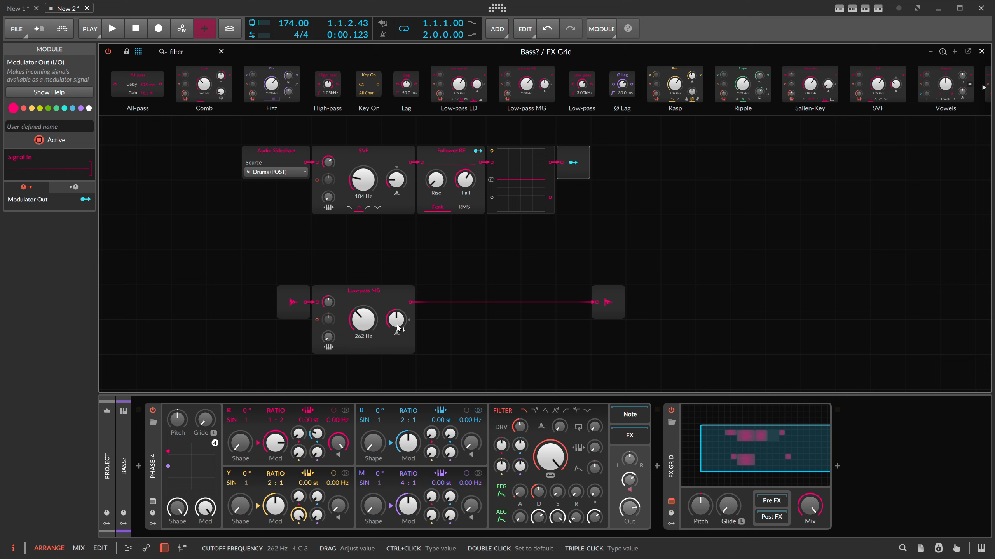
drag(399, 318, 364, 314)
- Map Modulator Out to the Low-pass MG's cutoff with an amount of 102.0 during playback
click(574, 163)
key(space)
click(573, 162)
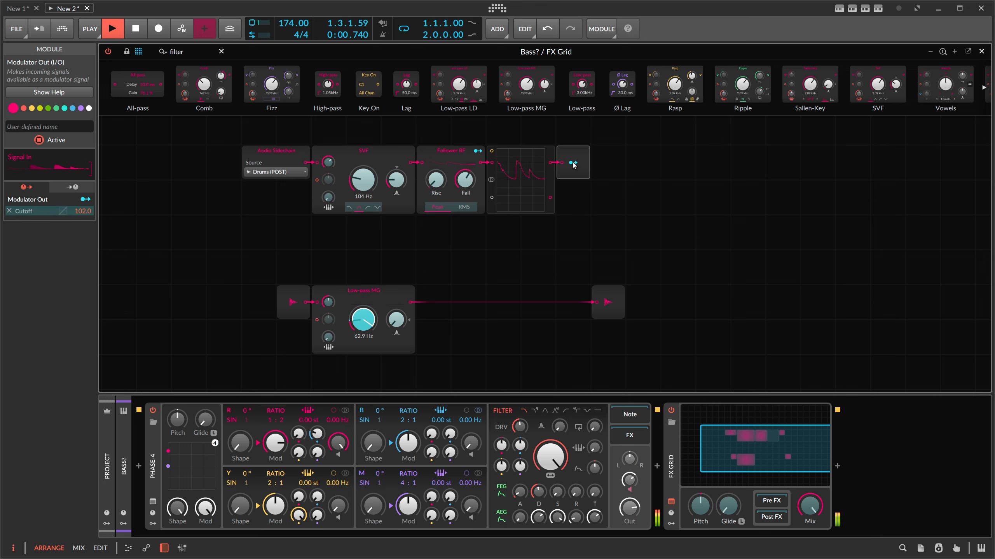
key(space)
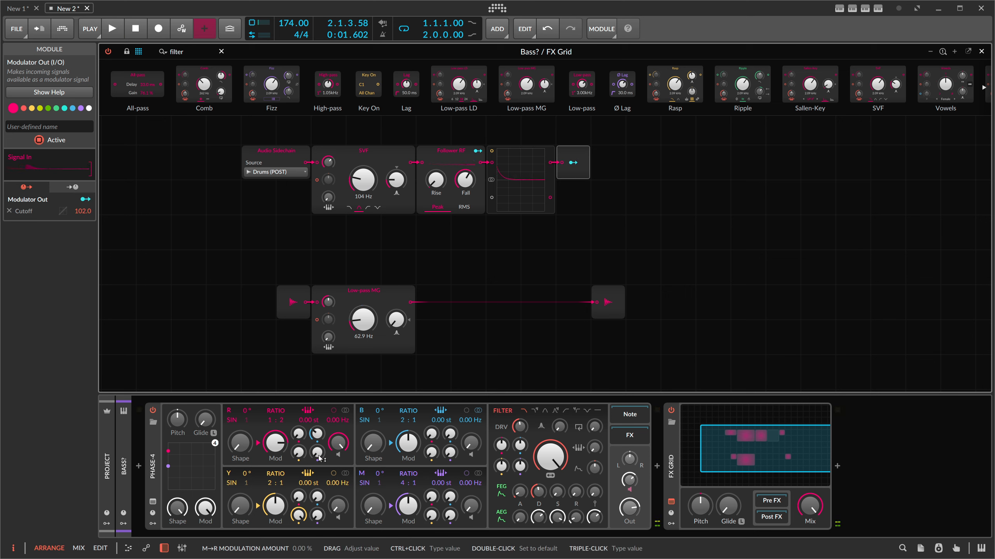
- Raise Modulator Out's cutoff modulation amount to 108.7 during playback
key(space)
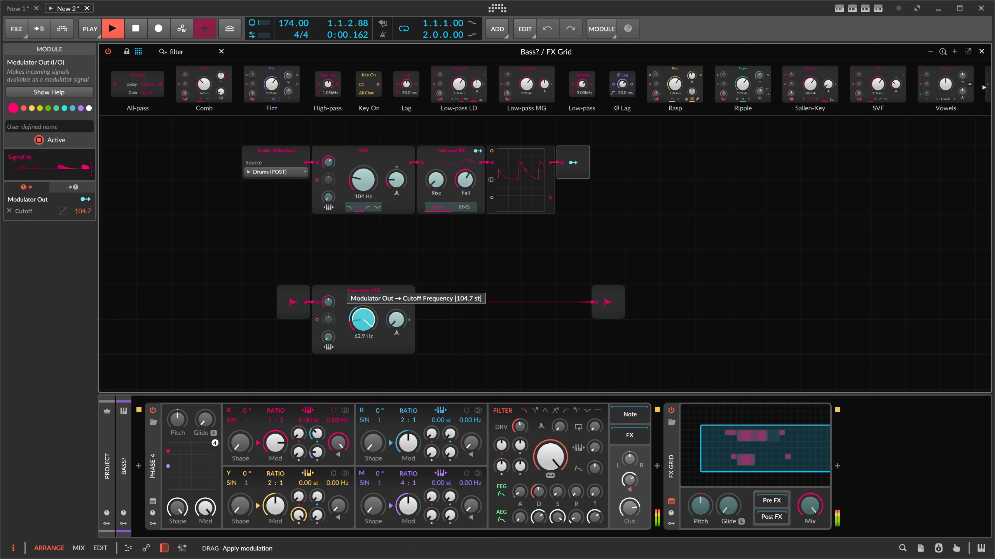
click(574, 164)
click(574, 164)
key(space)
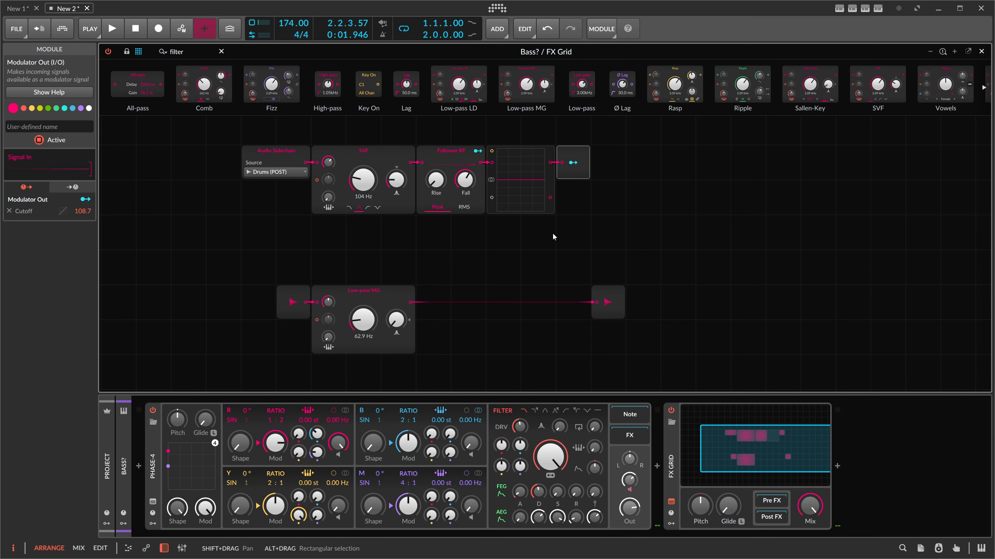
- Insert a Long Delay module between the Oscilloscope and Modulator Out, with a delay of 2 beats
double_click(178, 51)
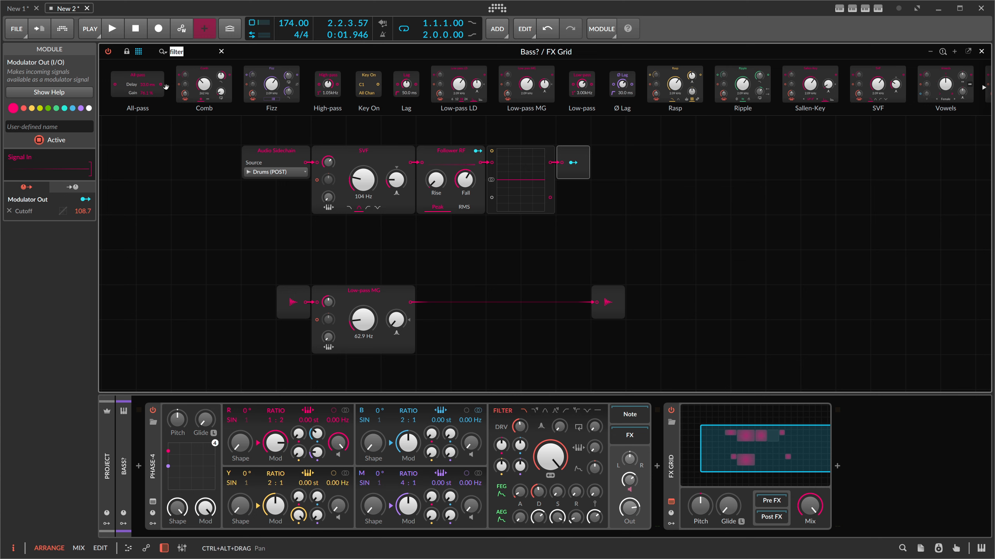
key(BackSpace)
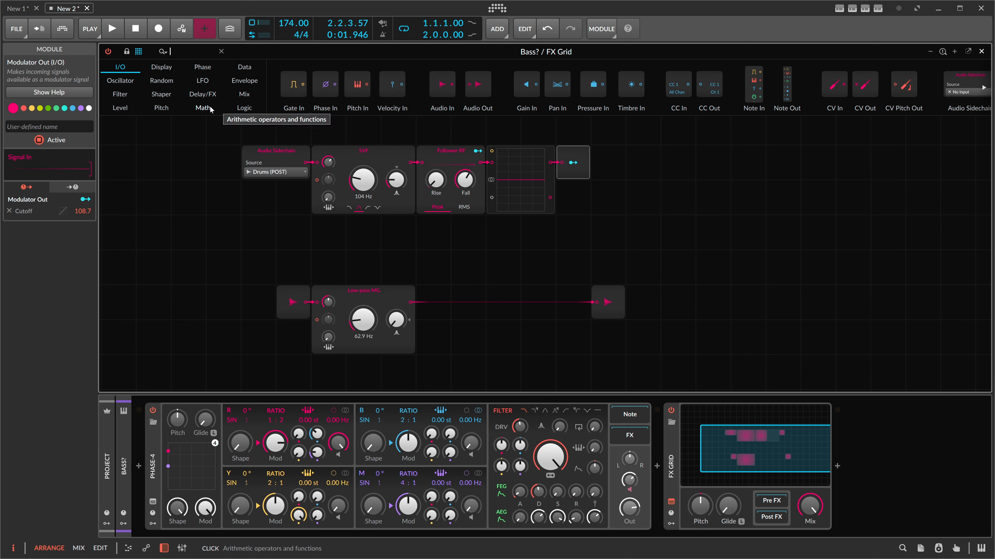
text(delay)
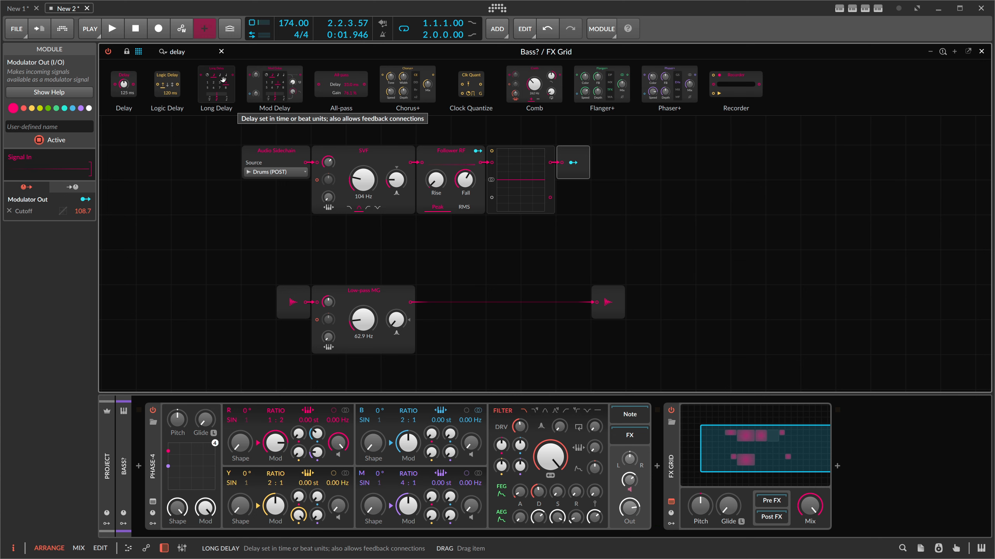
drag(541, 157, 550, 163)
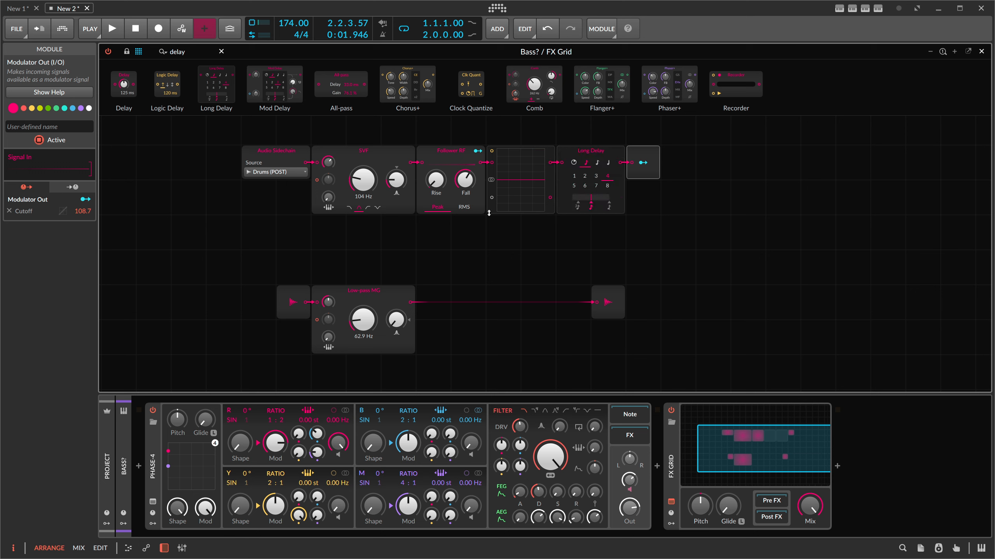
click(584, 176)
- Audition the delayed modulation and set the Low-pass MG cutoff modulation amount to 112.3
click(643, 162)
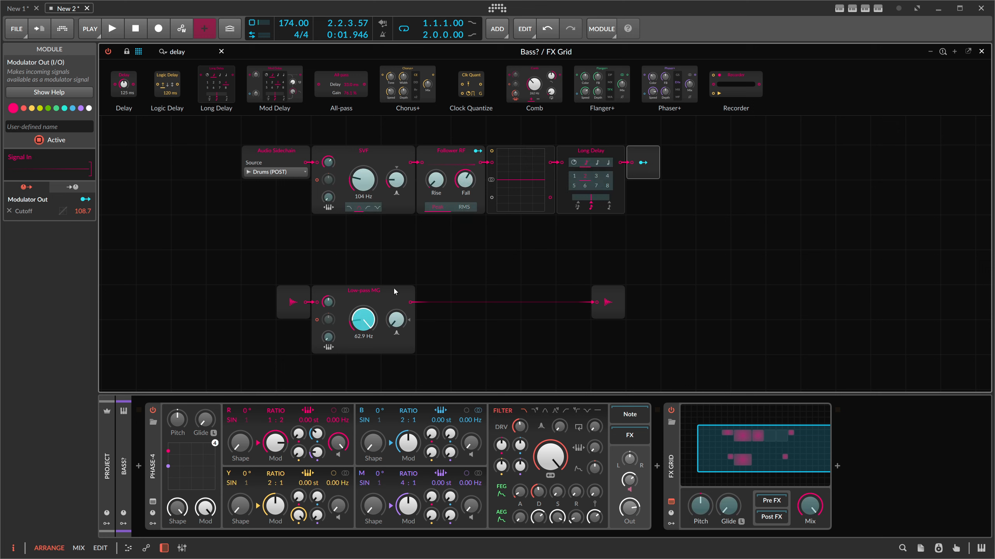
key(space)
click(643, 163)
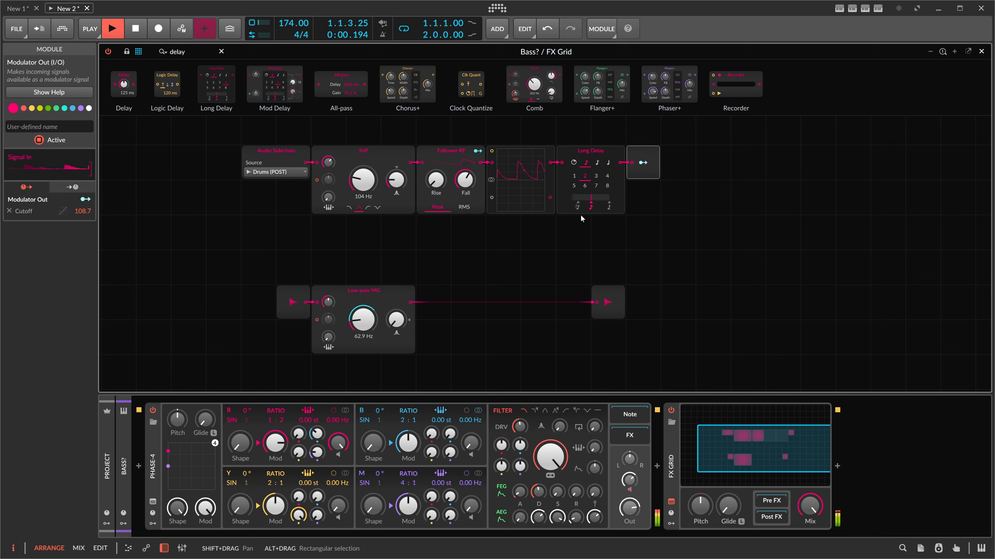
key(space)
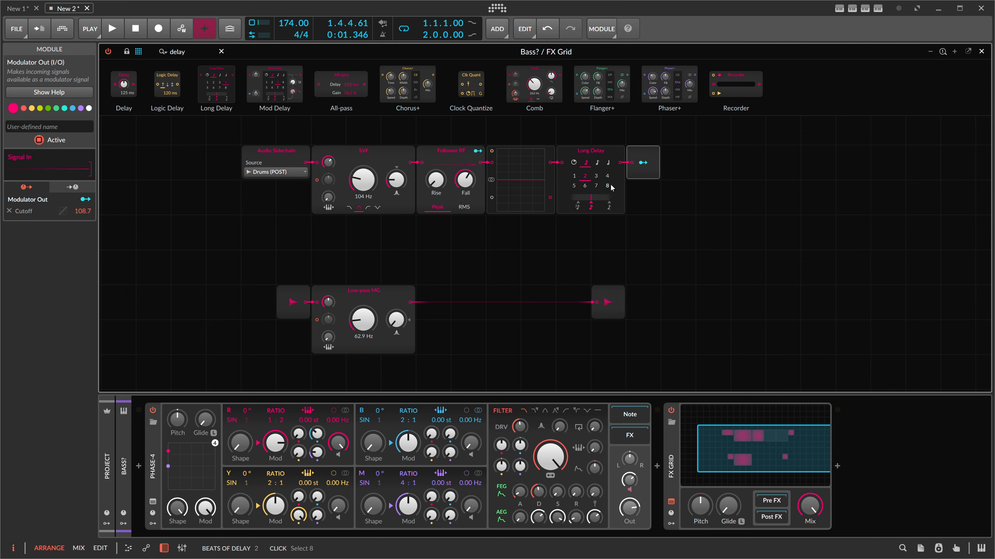
key(space)
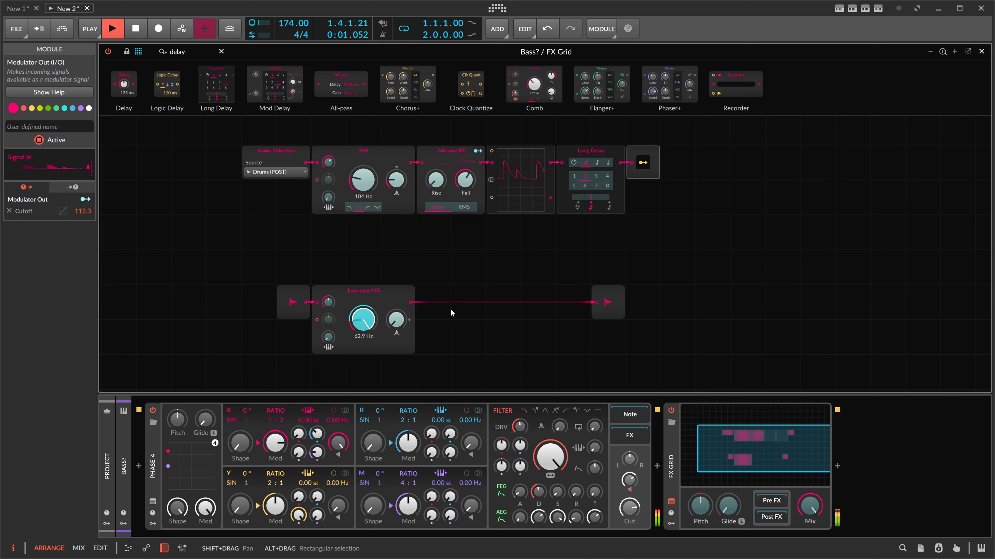
click(639, 164)
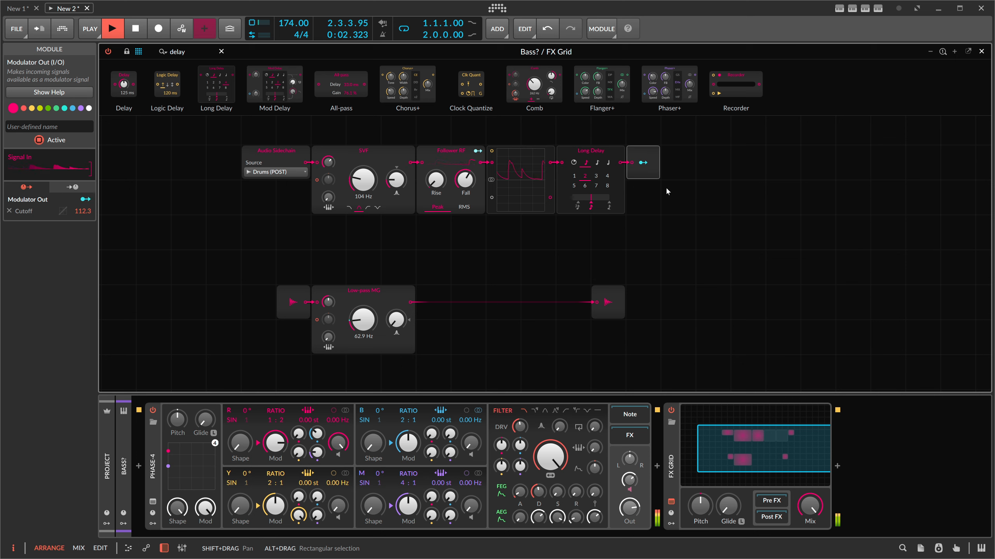
key(space)
- Insert an Attenuate module directly before Audio Out, and move the whole sidechain row of modules farther up
drag(623, 300, 728, 300)
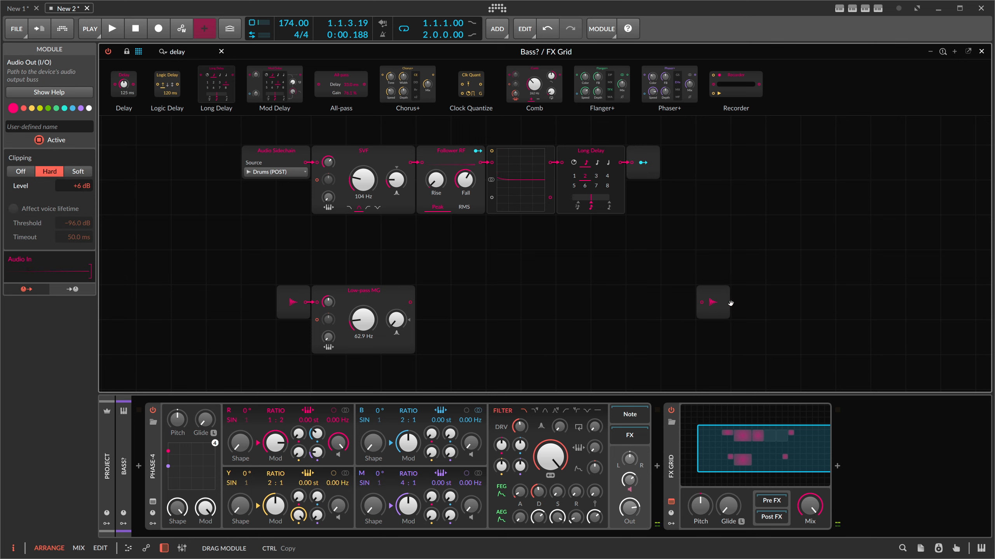
drag(207, 50, 247, 178)
text(att)
drag(248, 184, 254, 156)
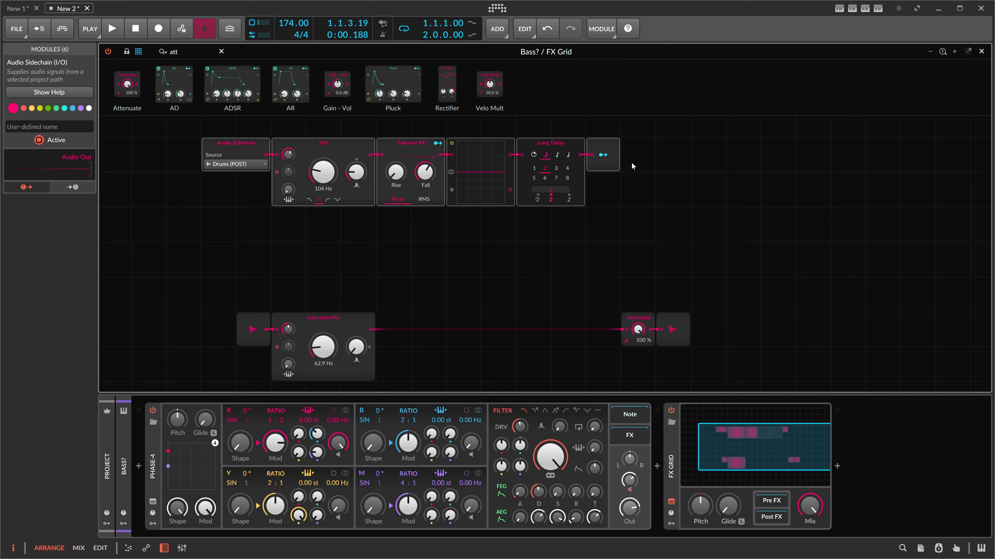
click(570, 221)
- Duplicate Modulator Out, place the copy below the original, and feed it directly from Follower RF's output
click(603, 146)
key(ctrl+d)
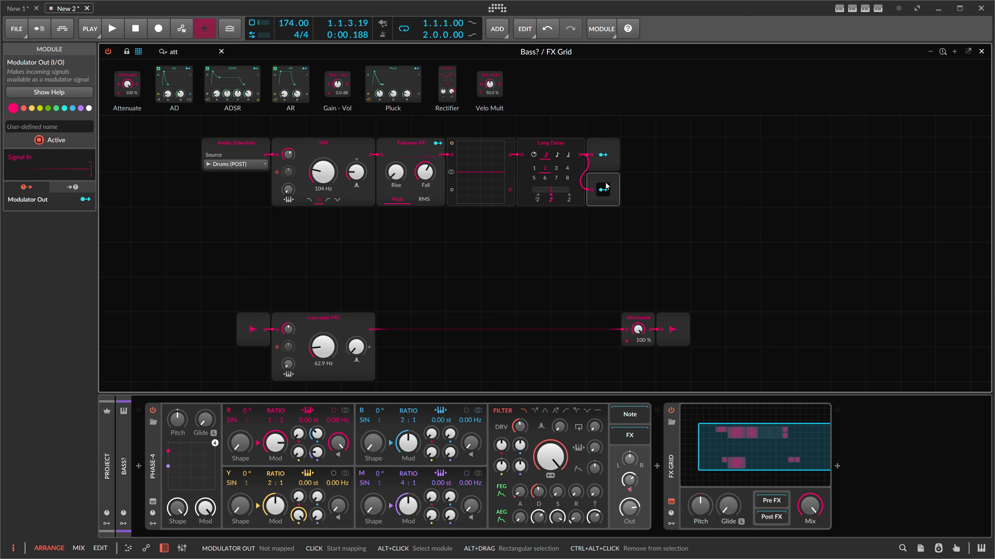
drag(603, 198, 603, 233)
drag(441, 155, 591, 224)
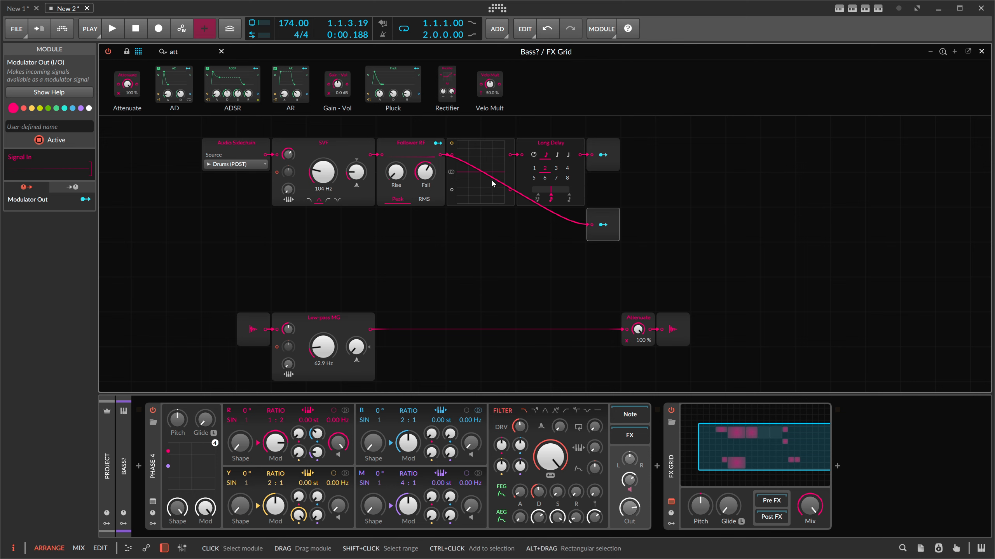
- Map the second Modulator Out to the Attenuate amount at -1.00 and play the loop to hear the ducking
click(603, 225)
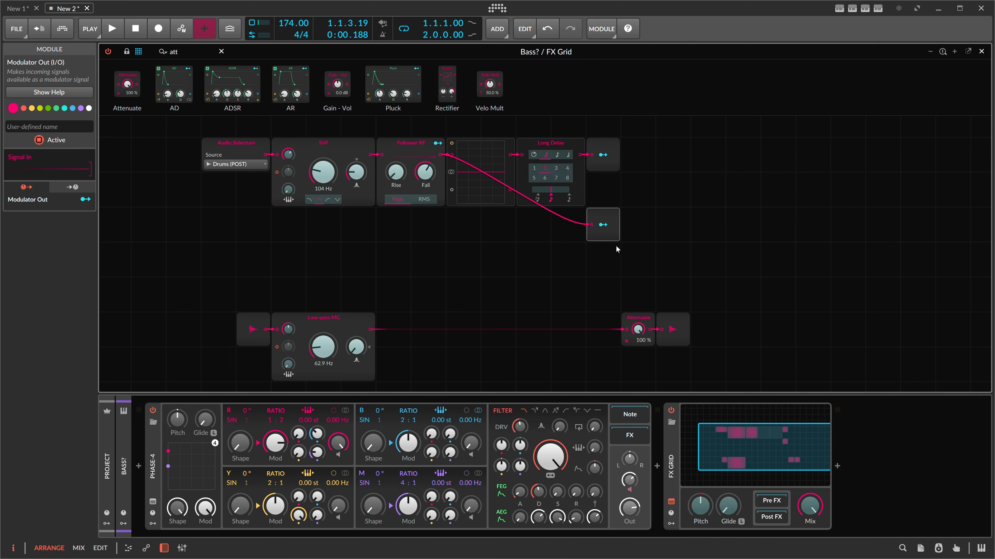
drag(638, 329, 628, 337)
click(603, 225)
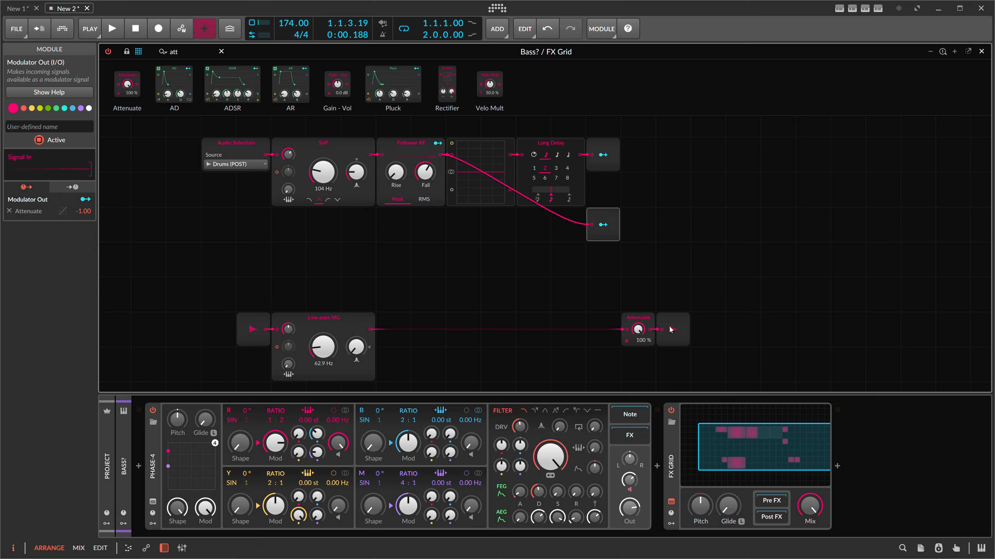
key(space)
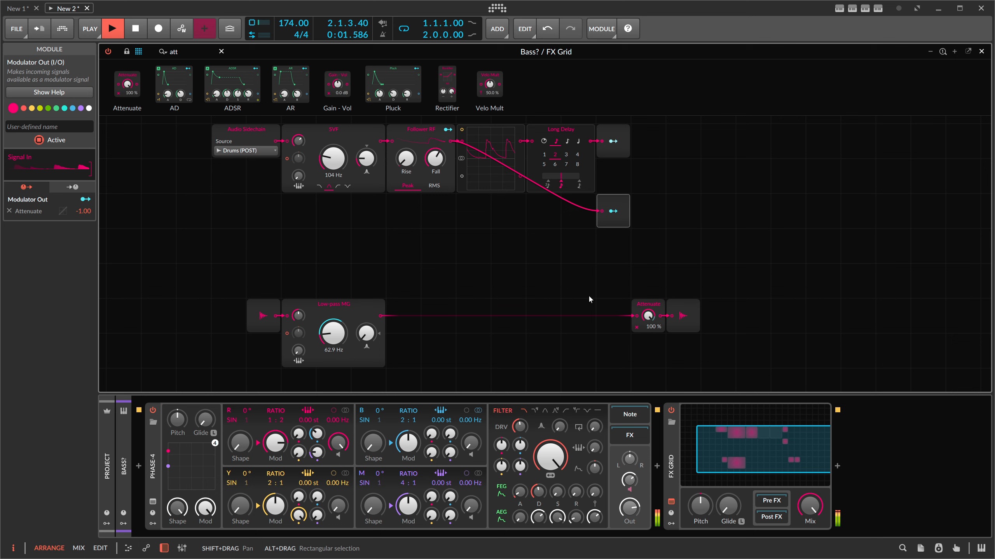
key(space)
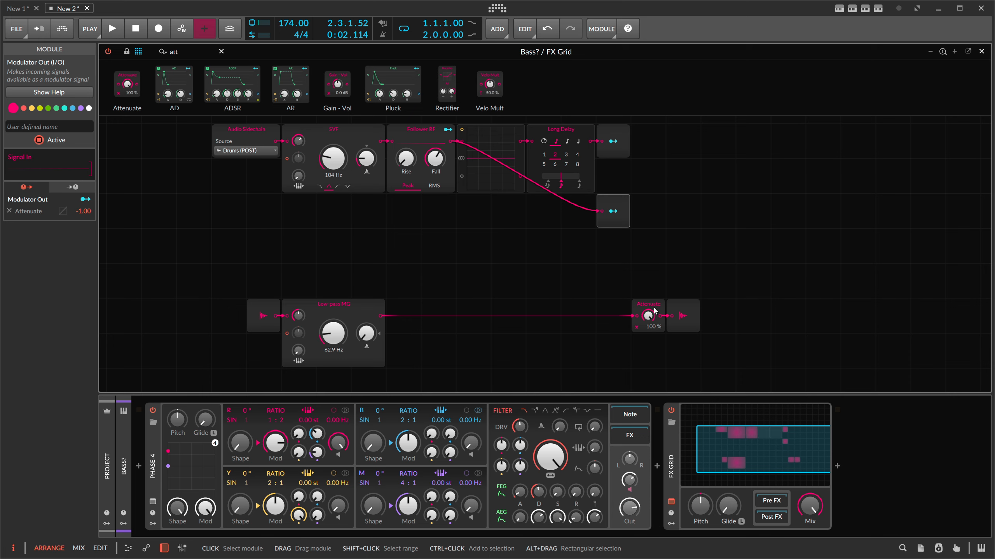
- Add an Oscilloscope below Audio Out, feed it from Attenuate's output in Fast mode, and check it during playback
drag(596, 278, 643, 266)
drag(188, 52, 661, 343)
text(osc)
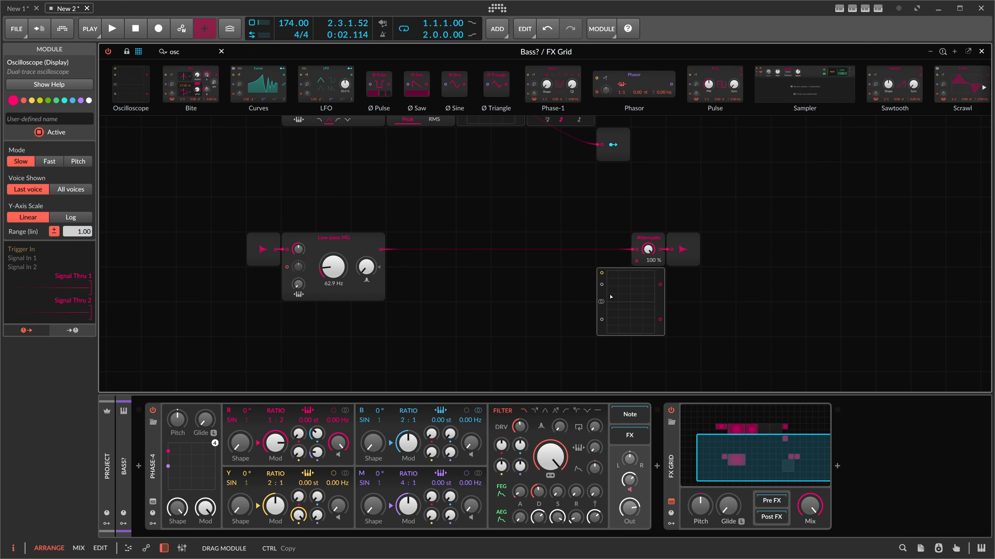
drag(608, 290, 642, 325)
mouse_move(650, 244)
mouse_down()
mouse_move(581, 251)
mouse_move(633, 301)
mouse_move(637, 321)
mouse_up()
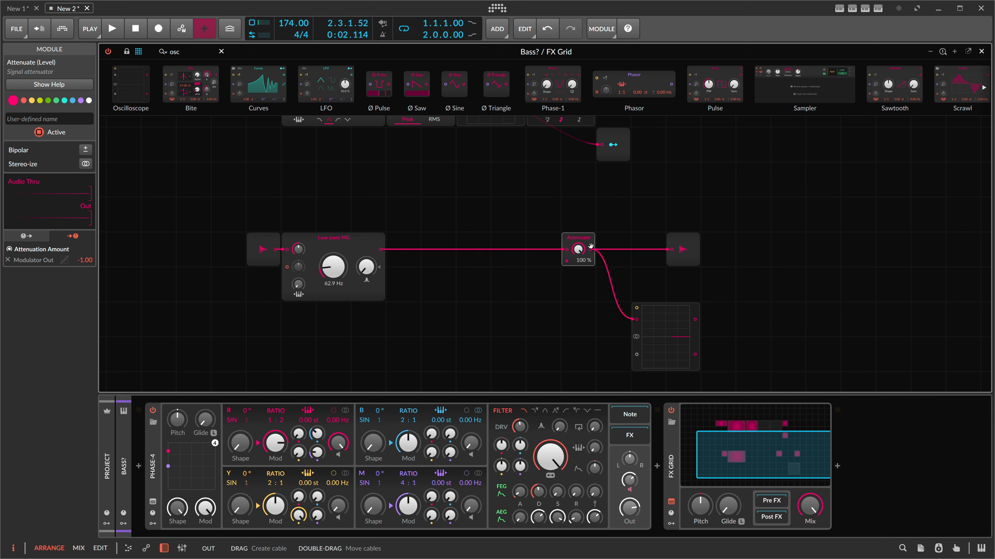
click(633, 325)
click(51, 165)
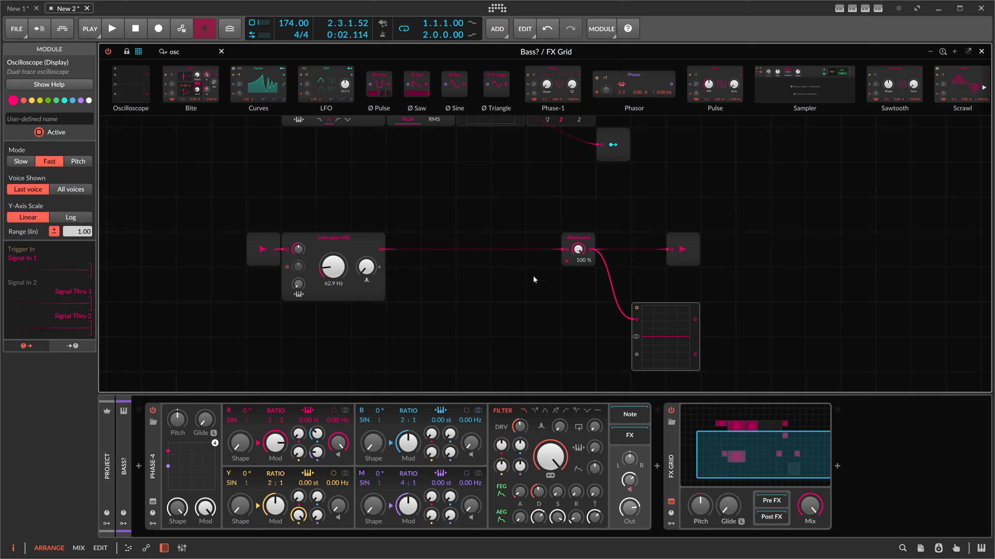
key(space)
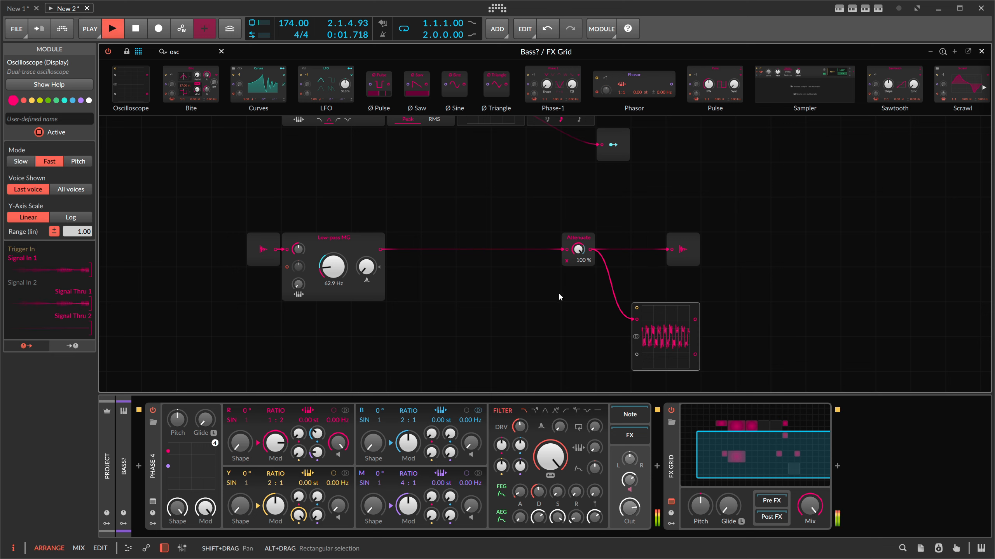
key(space)
- Connect a Triggers module with N = 1 to the lower Oscilloscope's trigger input and start playback
text(trigger)
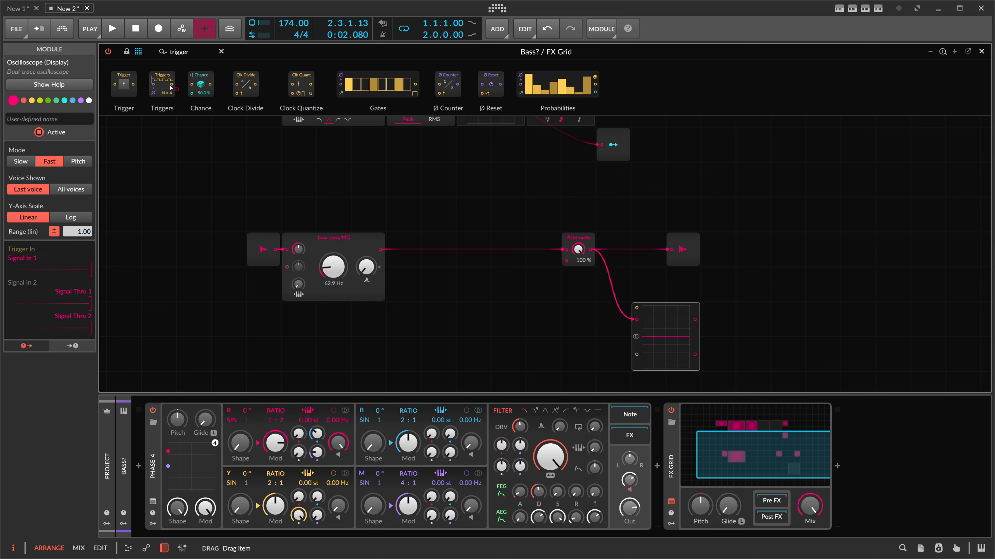
drag(171, 88, 636, 308)
key(space)
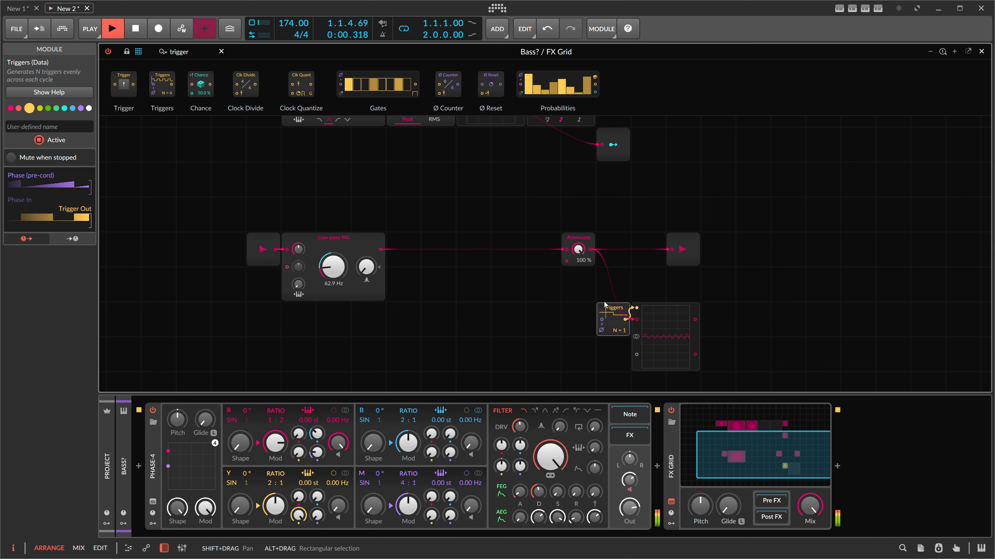
- Enlarge the lower Oscilloscope in width and height to watch the bass waveform during playback
drag(699, 338, 838, 338)
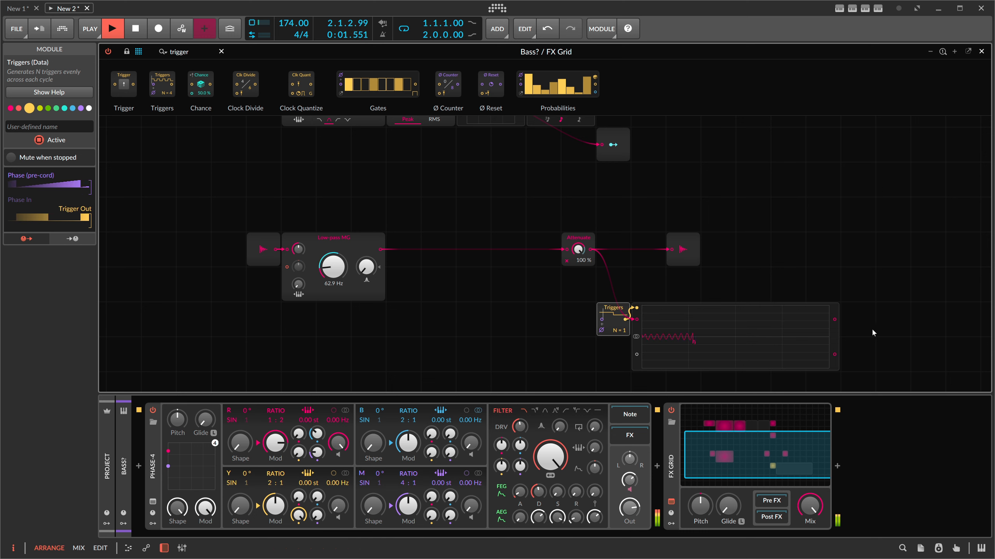
scroll(729, 253, down, 2)
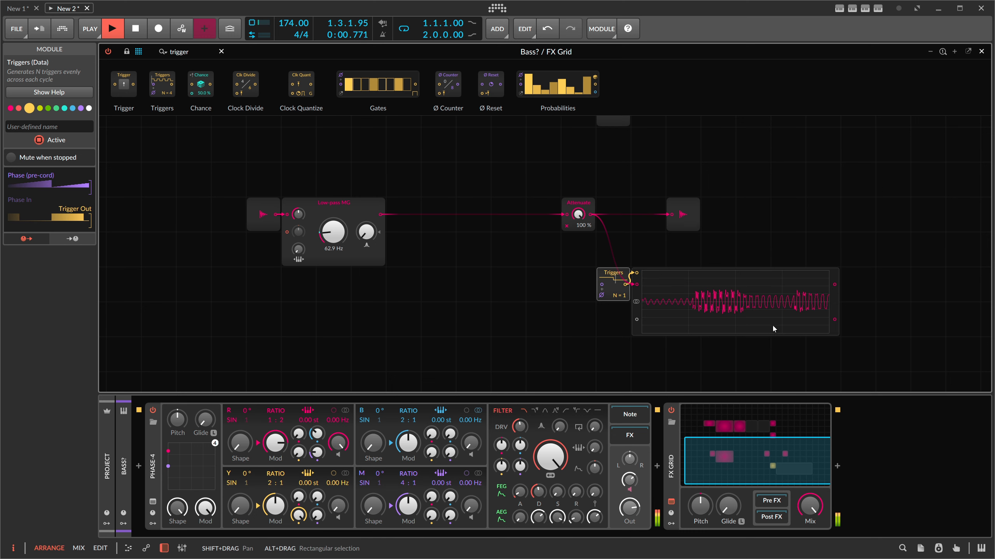
drag(731, 335, 731, 369)
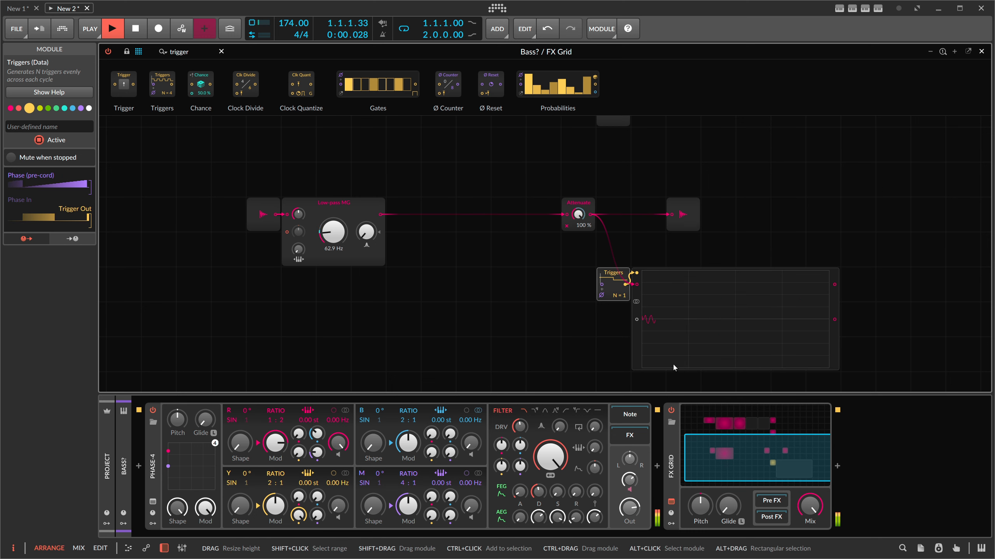
drag(540, 299, 458, 290)
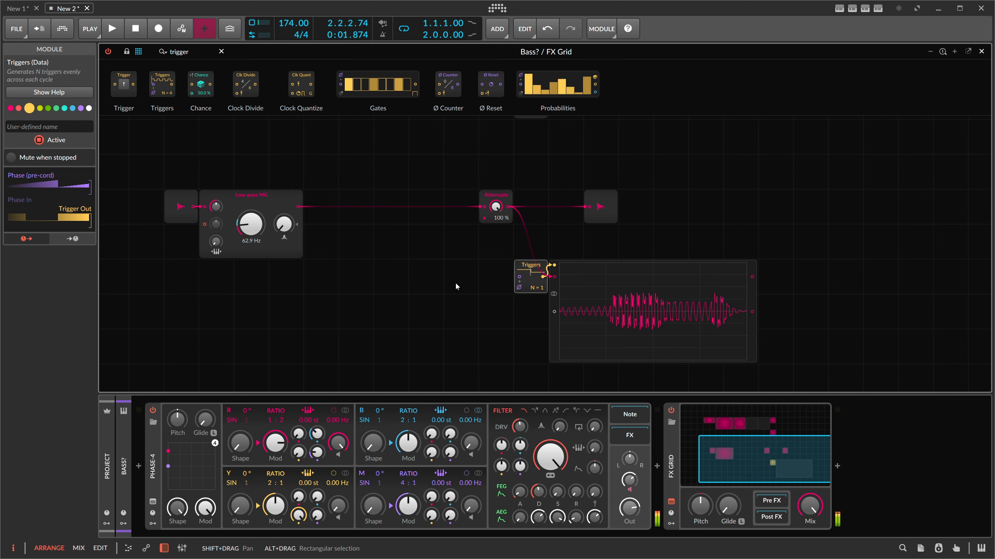
scroll(456, 281, up, 10)
scroll(450, 270, down, 2)
scroll(380, 178, down, 2)
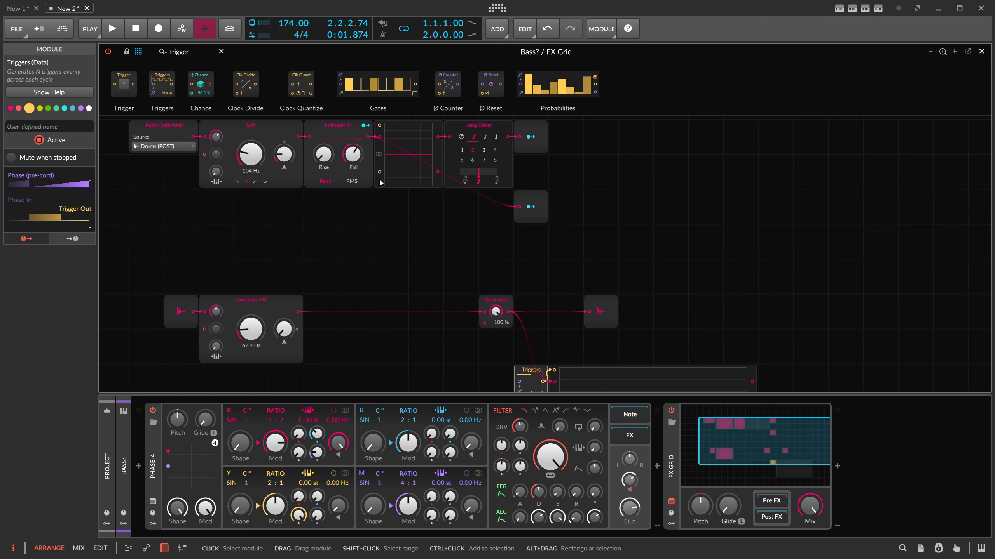
- Connect the Follower RF output to the lower Oscilloscope's second input through an Attenuate module coloured purple
drag(367, 136, 554, 302)
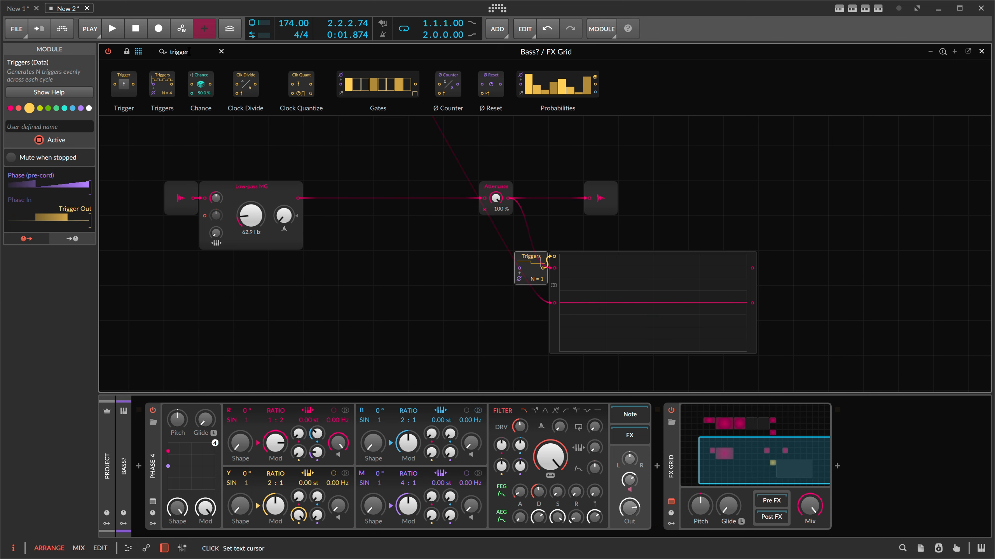
text(att)
mouse_move(523, 290)
mouse_down()
mouse_move(551, 303)
mouse_move(531, 301)
mouse_up()
click(80, 101)
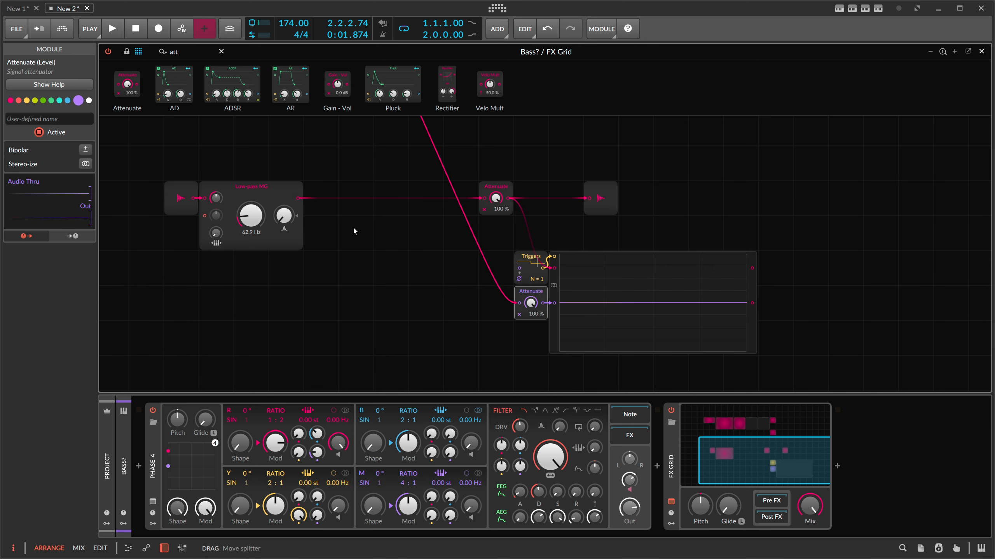
- Play the loop to compare the follower curve with the ducked bass waveform on the lower Oscilloscope, and stop playback
key(space)
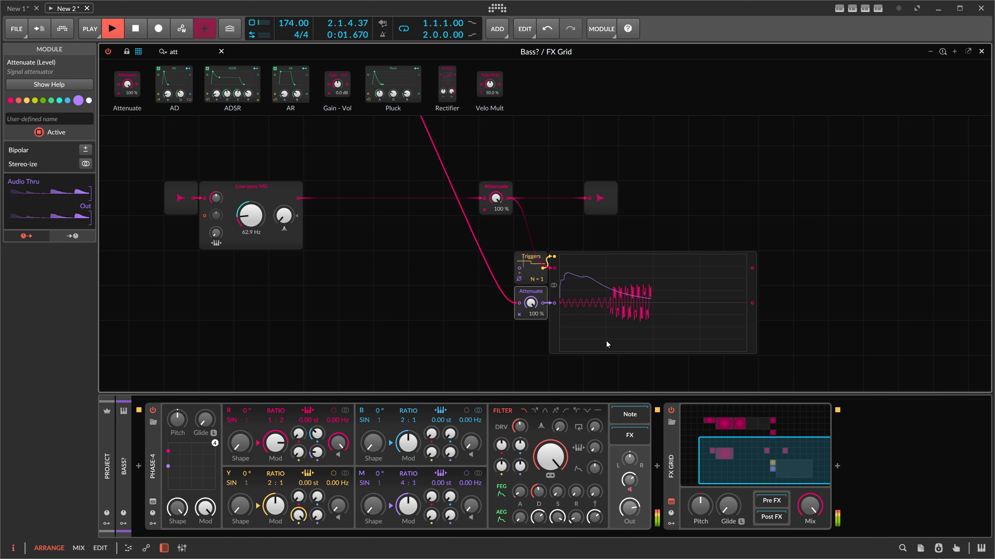
scroll(492, 344, down, 2)
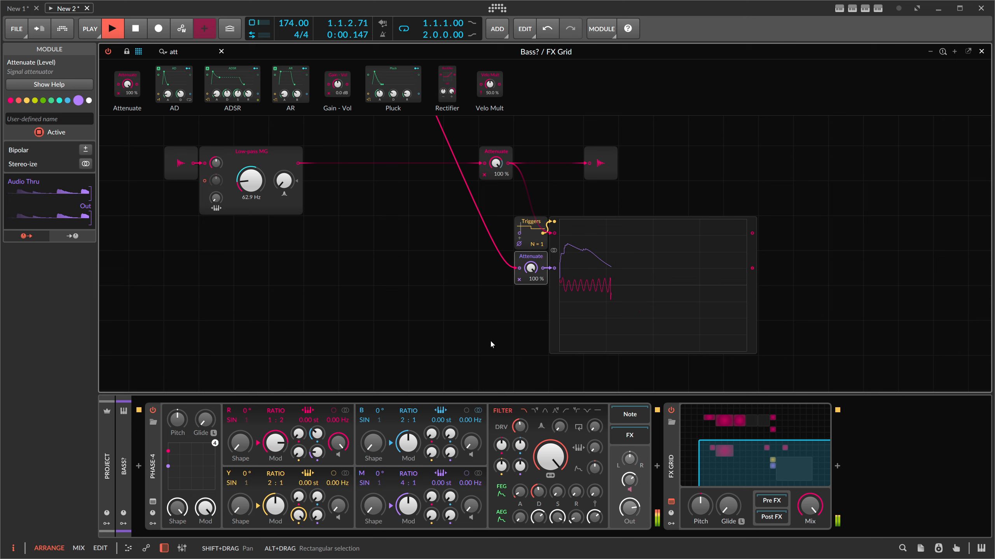
key(space)
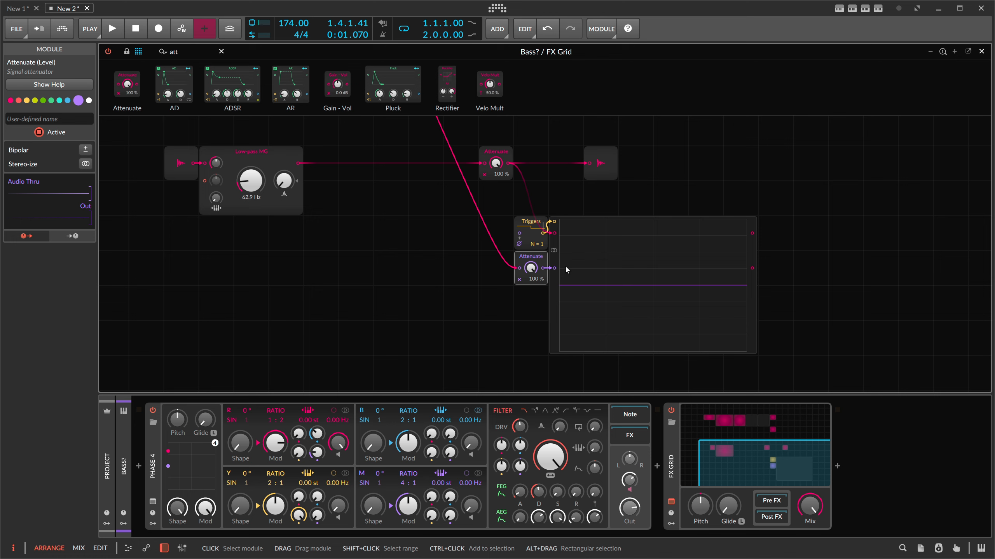
- Replace the Long Delay module after the upper Oscilloscope with a Mod Delay
scroll(515, 270, up, 2)
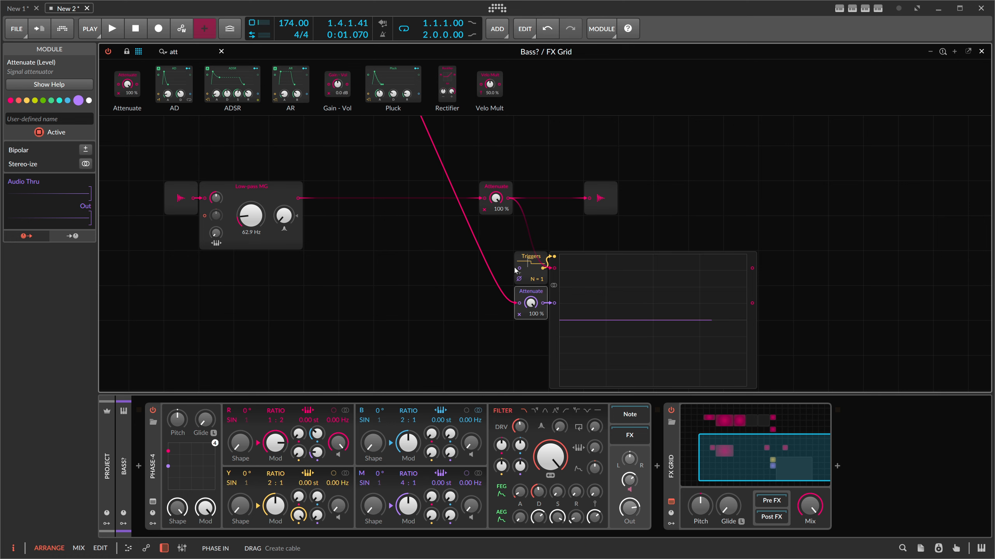
scroll(503, 268, down, 1)
drag(458, 260, 533, 326)
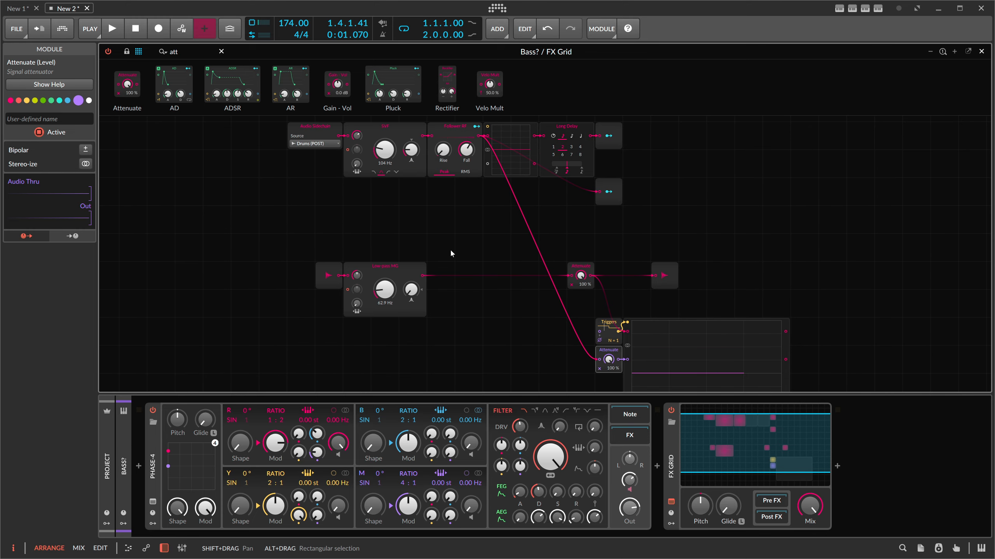
drag(449, 248, 386, 246)
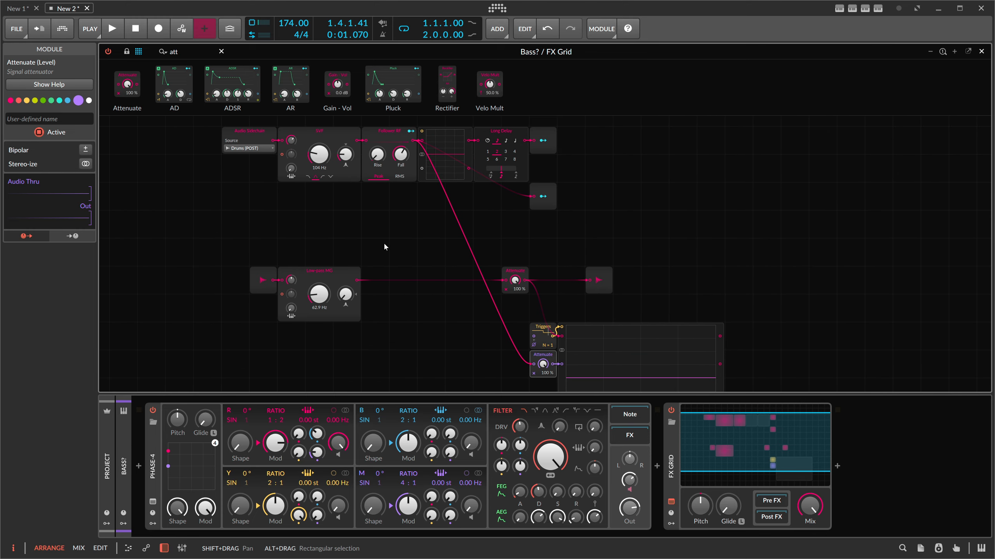
scroll(505, 165, up, 2)
scroll(505, 165, up, 1)
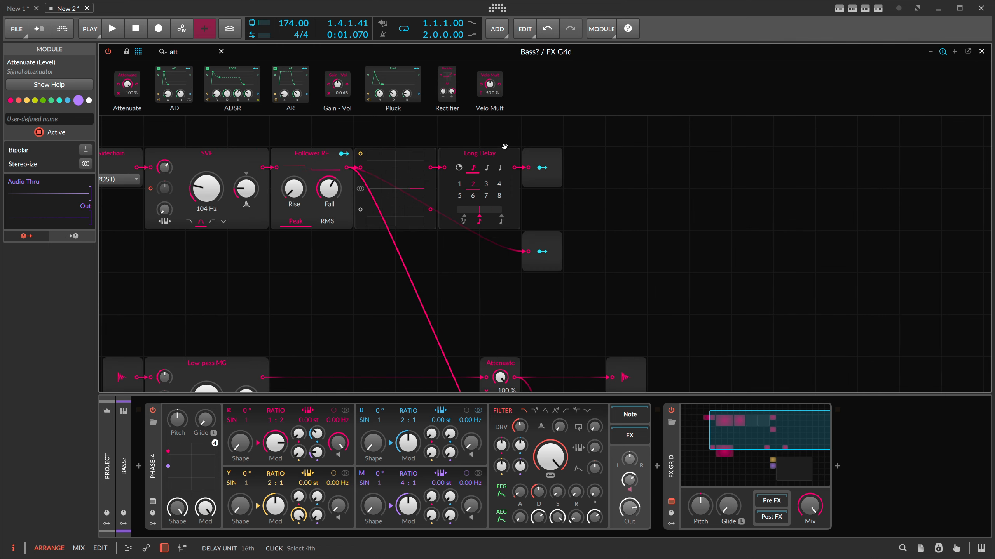
scroll(505, 146, up, 1)
click(487, 196)
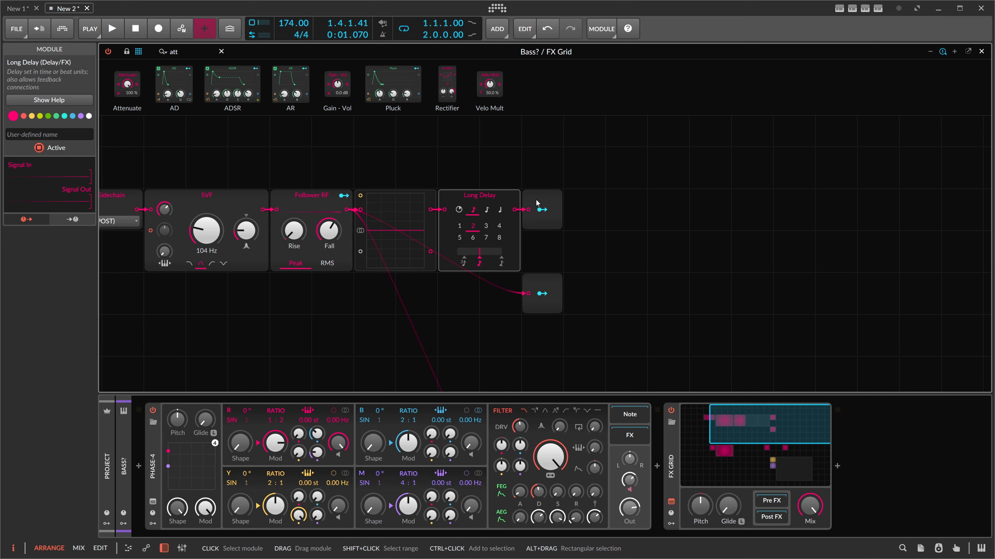
right_click(502, 195)
click(533, 298)
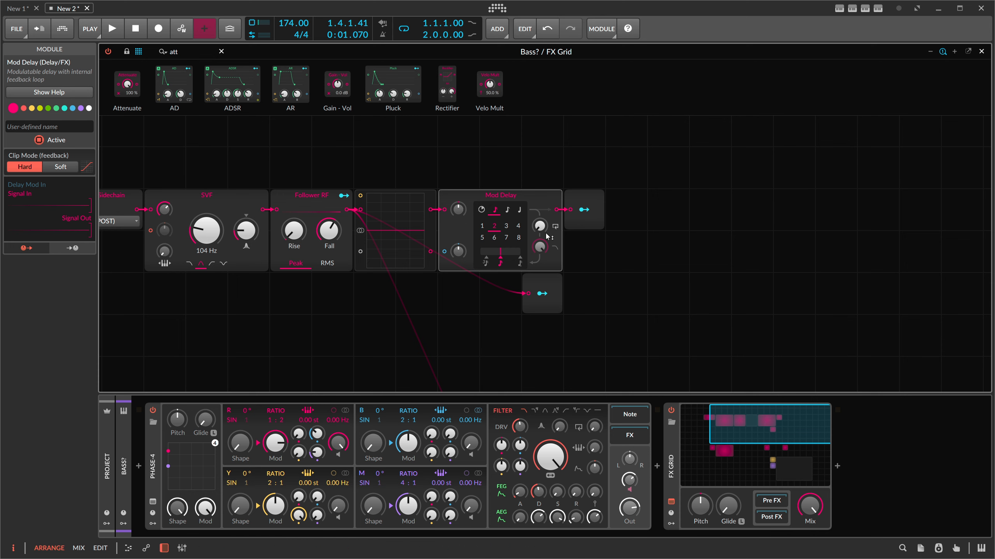
- Try Mod Delay feedback amounts of about 75 % and 65 %, and reset the feedback to its default
drag(541, 231, 541, 229)
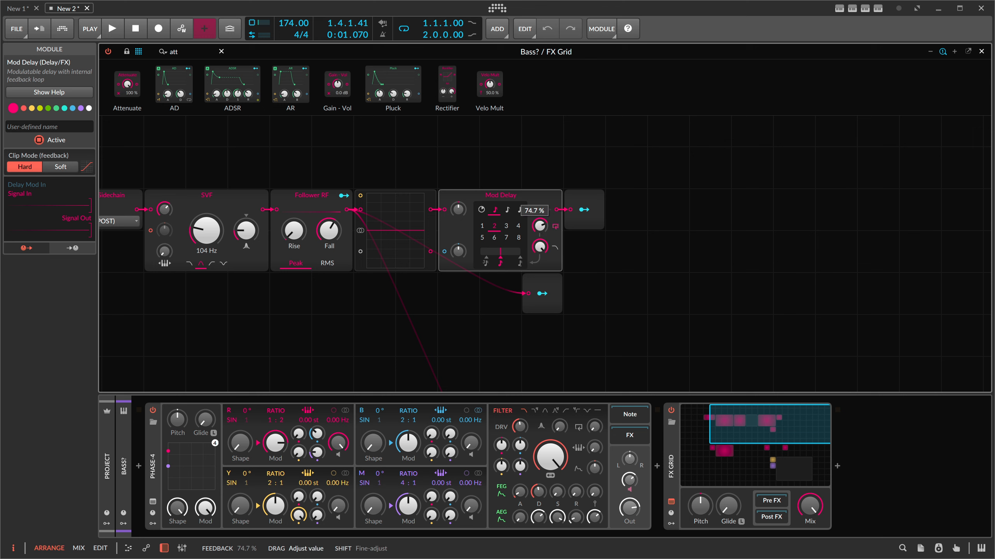
drag(544, 228, 544, 229)
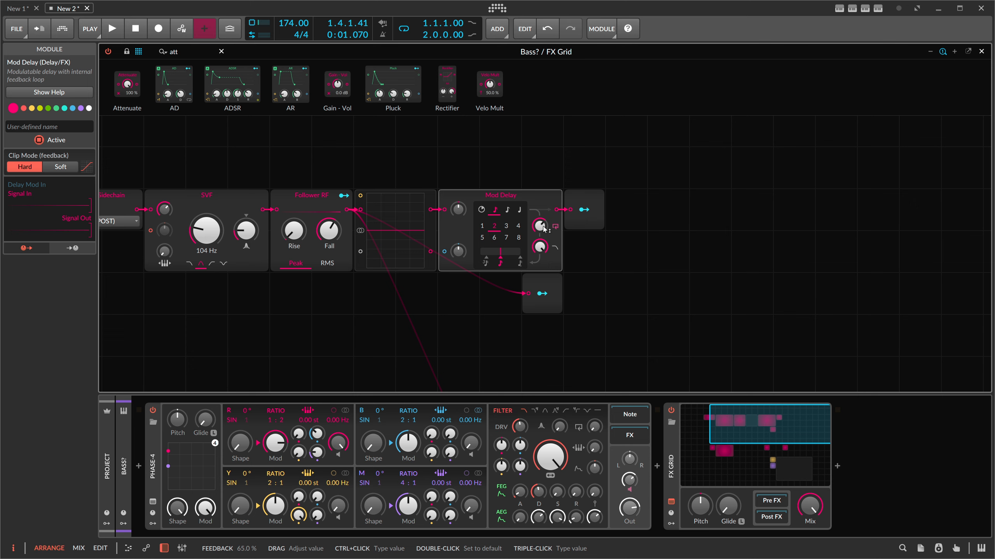
double_click(544, 229)
- During playback, try Mod Delay feedback between about 48 % and 63 % with delay times of 3 and 4 sixteenths, returning to 2
key(space)
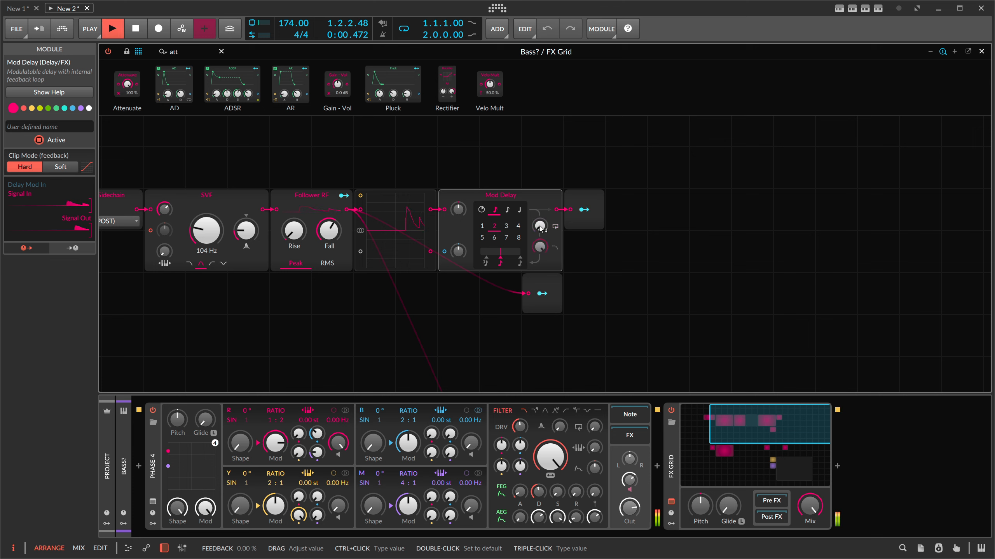
drag(541, 228, 540, 208)
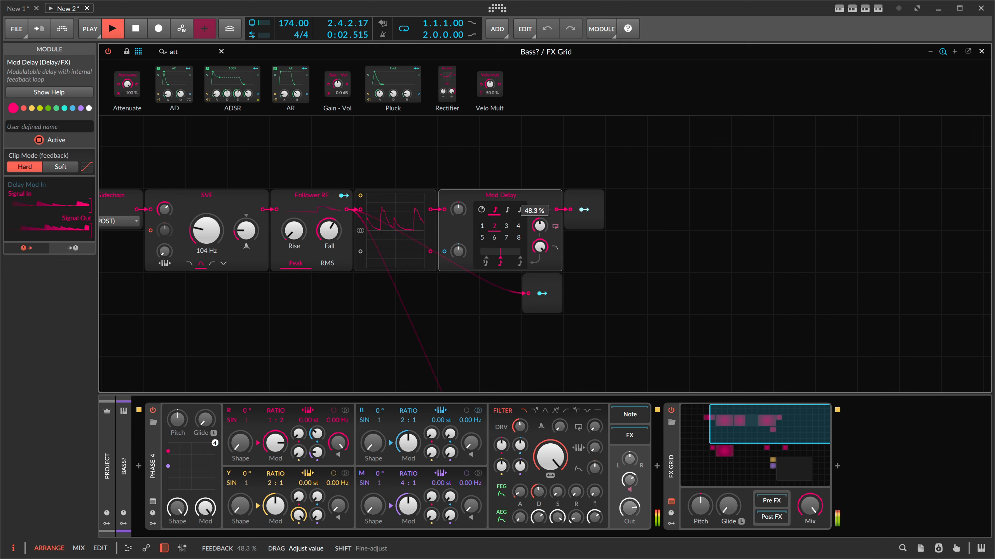
click(506, 226)
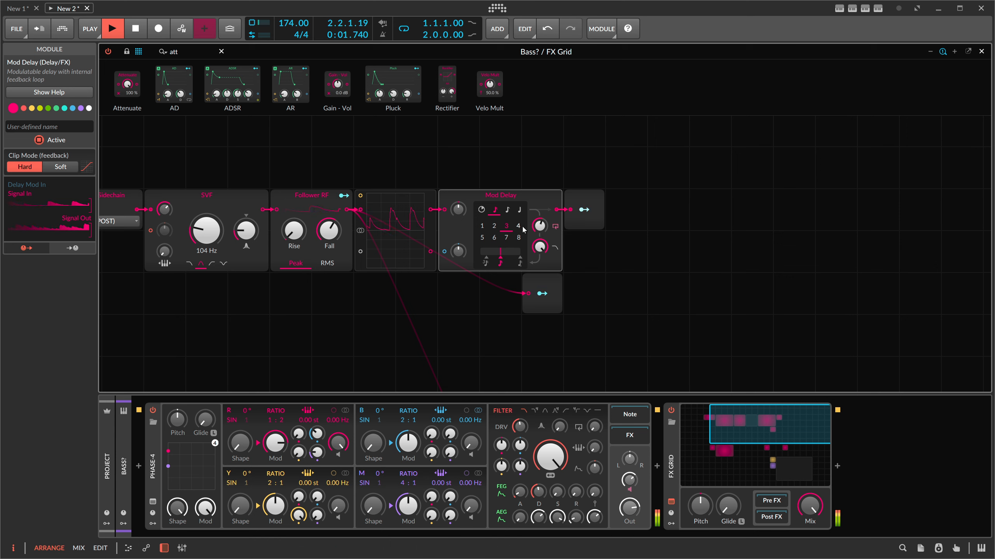
click(519, 227)
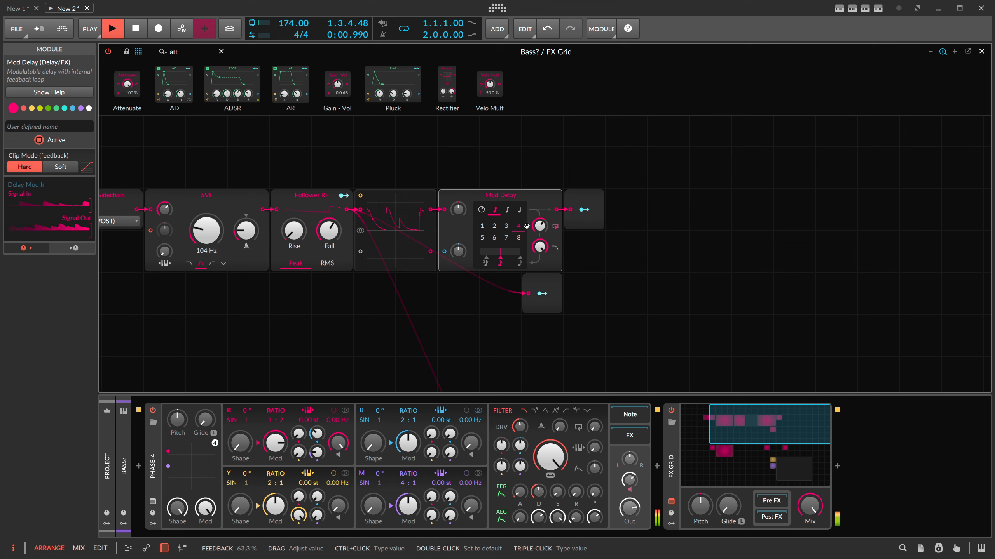
click(495, 227)
drag(540, 226, 539, 225)
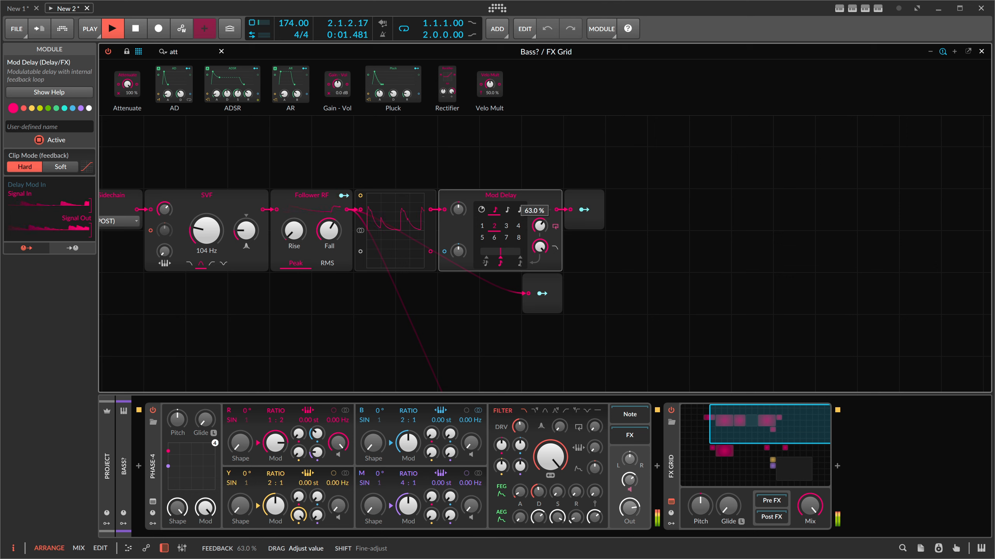
- Shorten the Follower RF's Fall to 15.3 ms, return the Mod Delay feedback to 0 %, and stop playback
drag(329, 231, 329, 233)
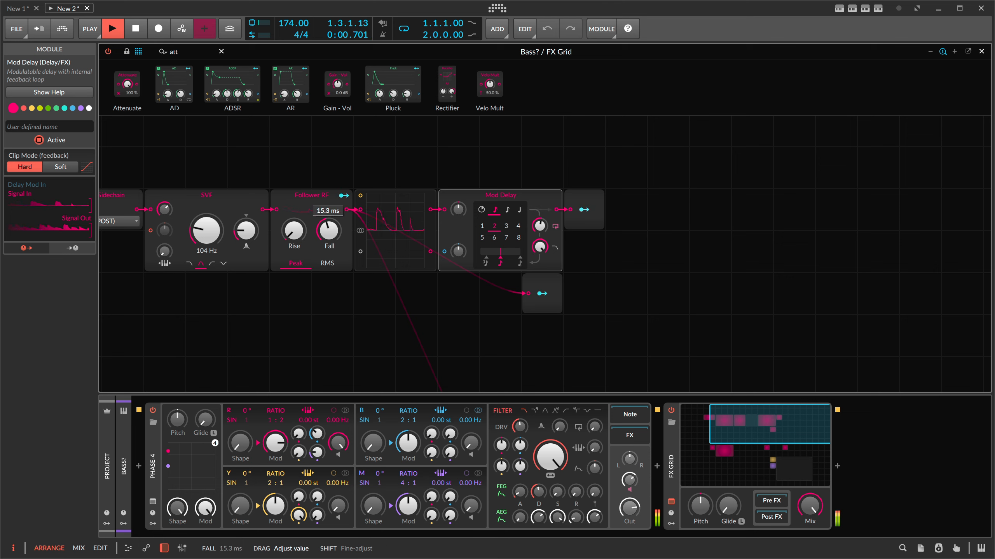
drag(540, 226, 539, 259)
key(space)
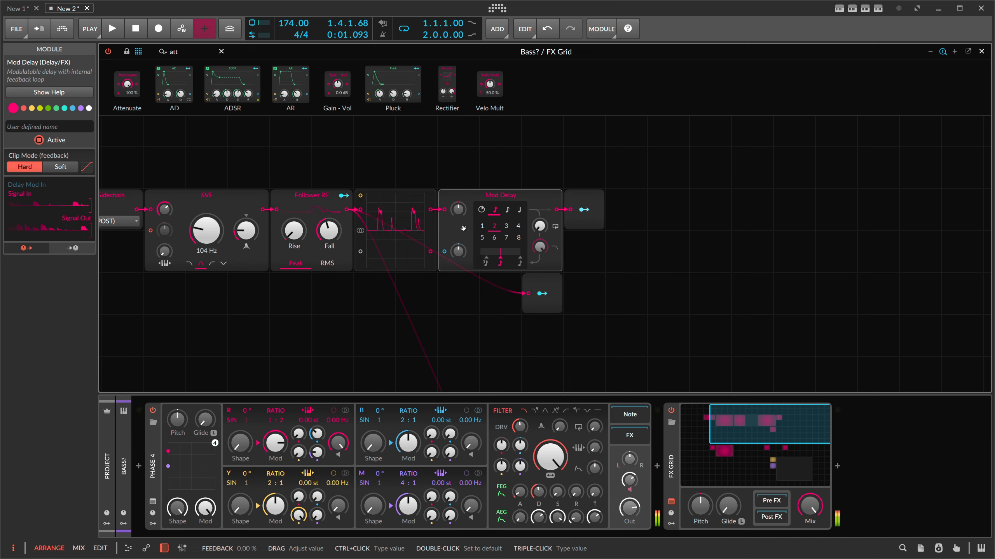
- Review the complete patch from the drum sidechain to the lower Oscilloscope, including the Audio Sidechain's available source tracks
scroll(401, 174, down, 5)
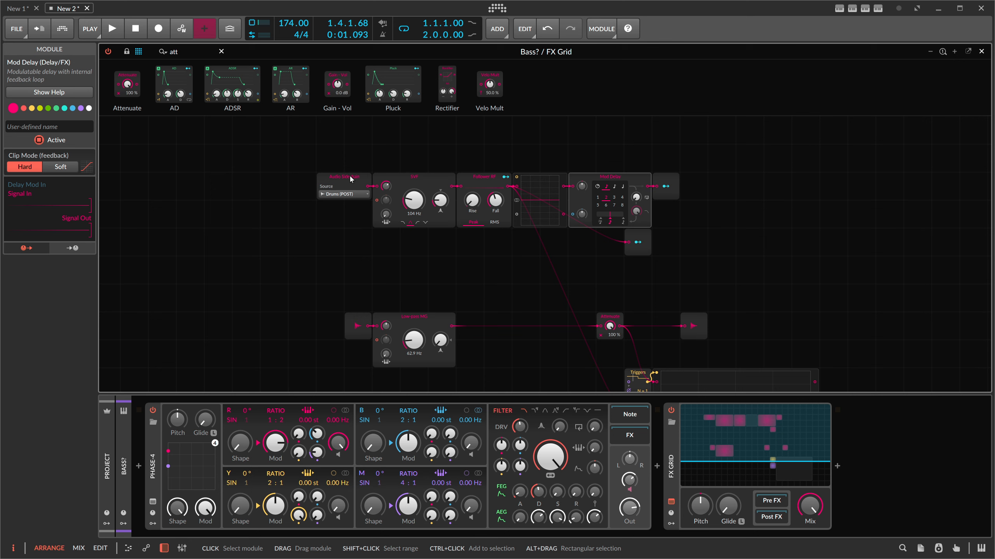
scroll(408, 274, down, 1)
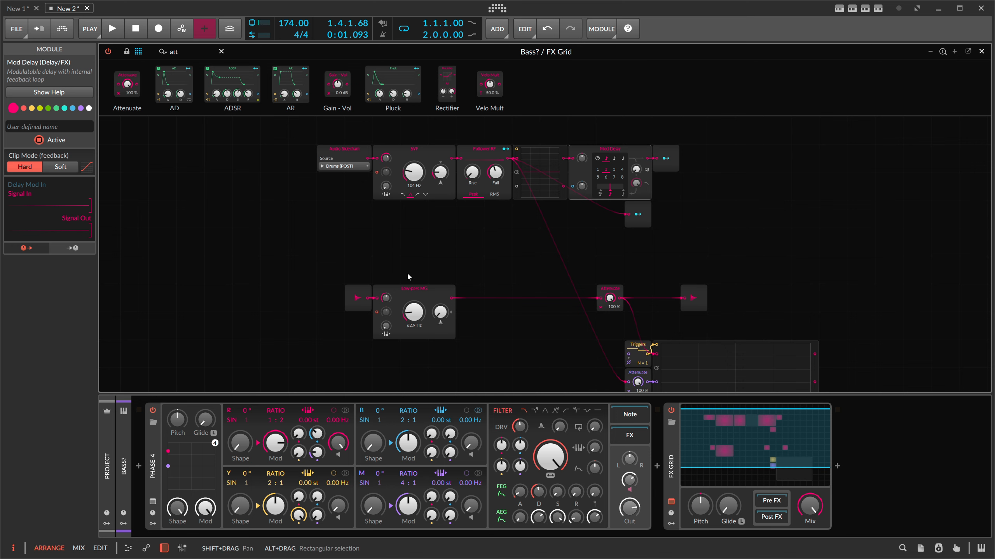
scroll(398, 272, down, 1)
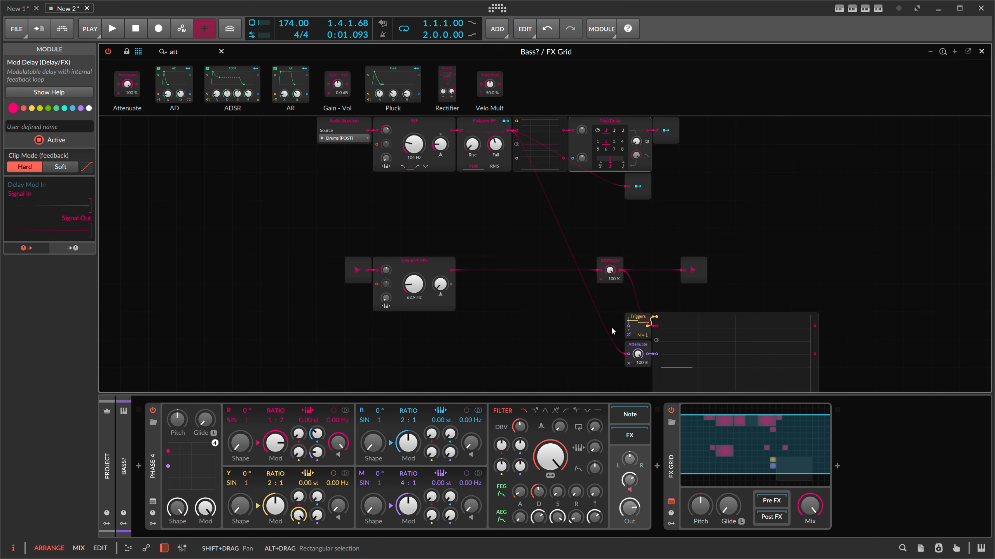
scroll(612, 325, down, 2)
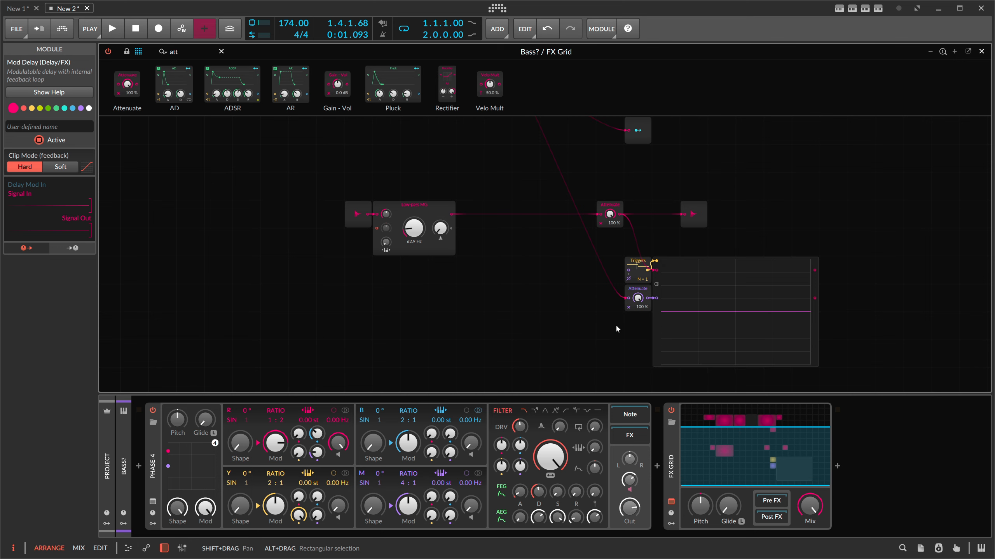
click(656, 318)
key(minus)
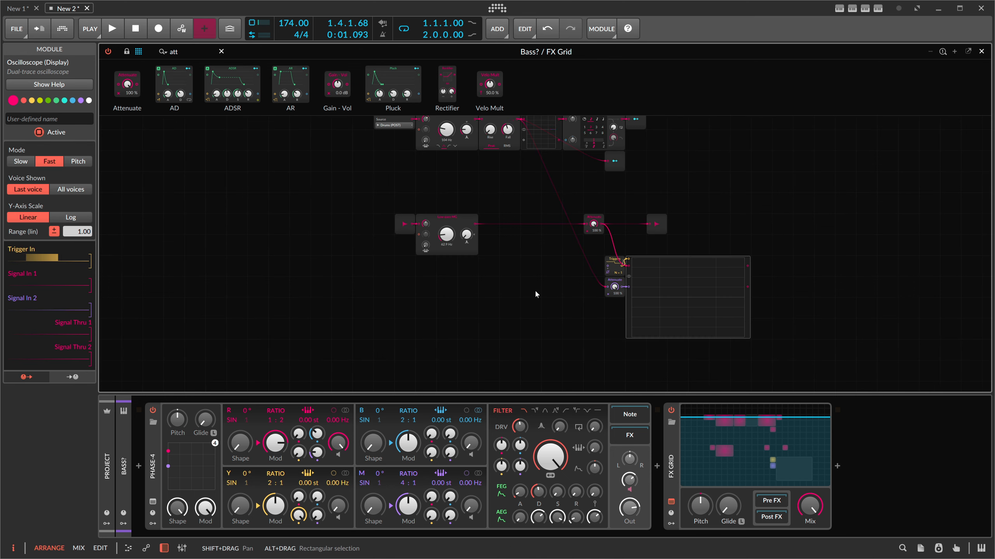
drag(518, 183, 435, 236)
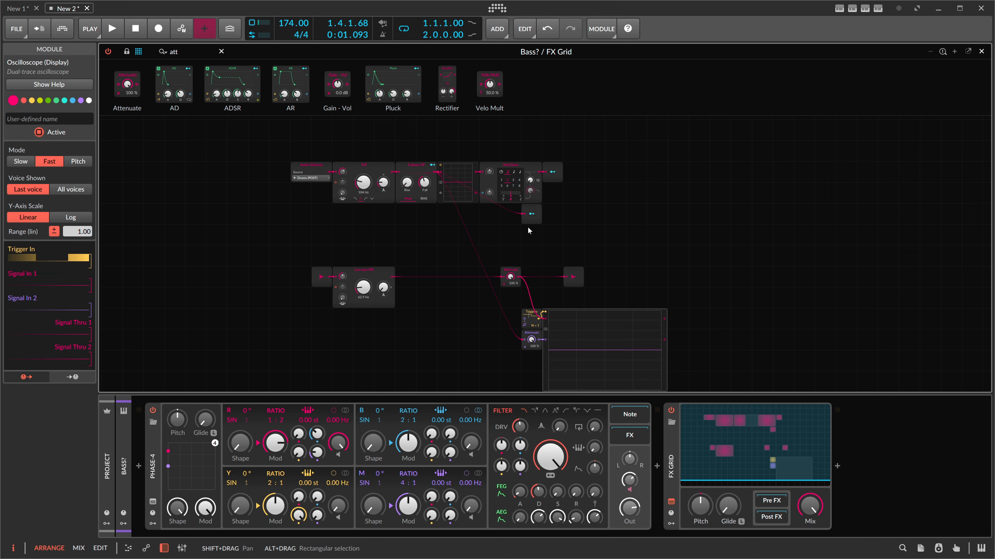
scroll(524, 222, down, 1)
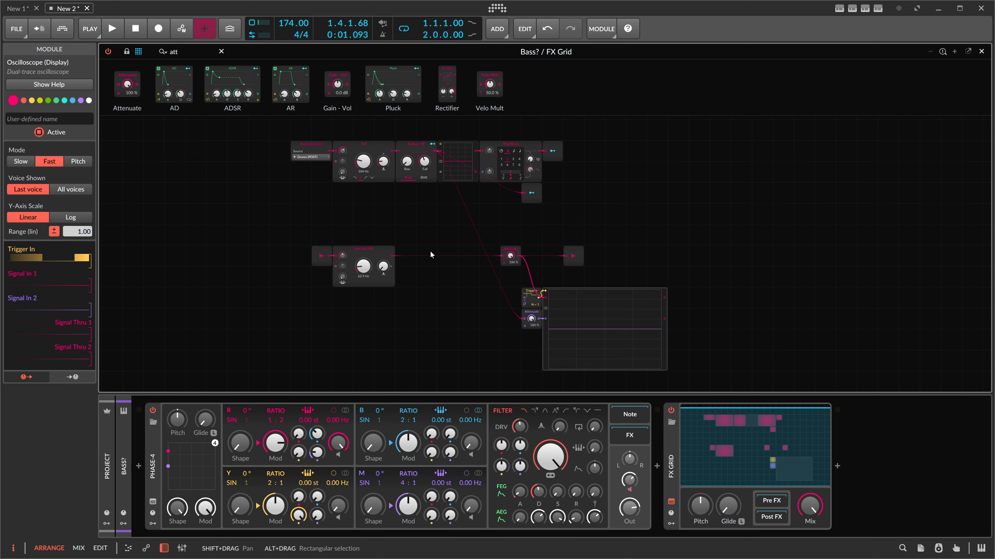
click(314, 157)
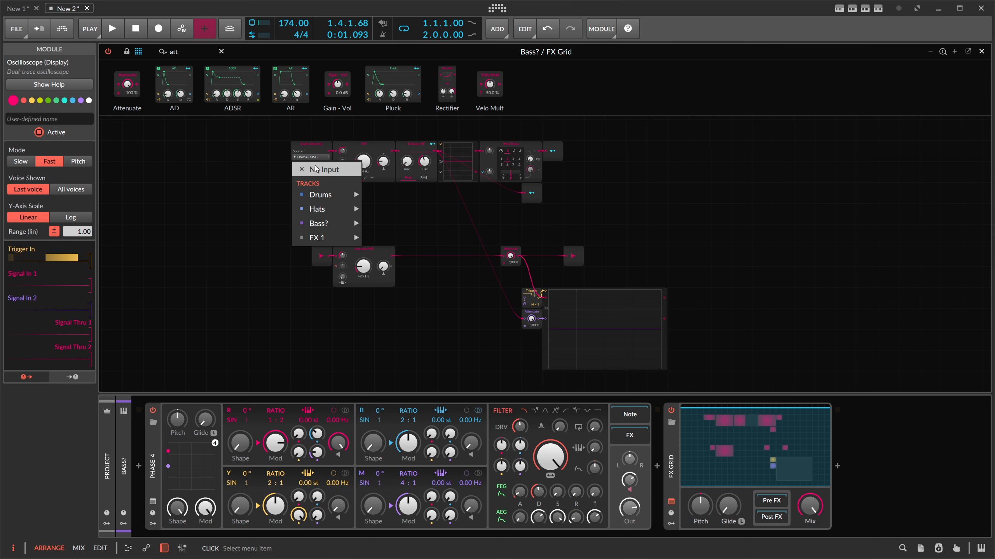
click(316, 158)
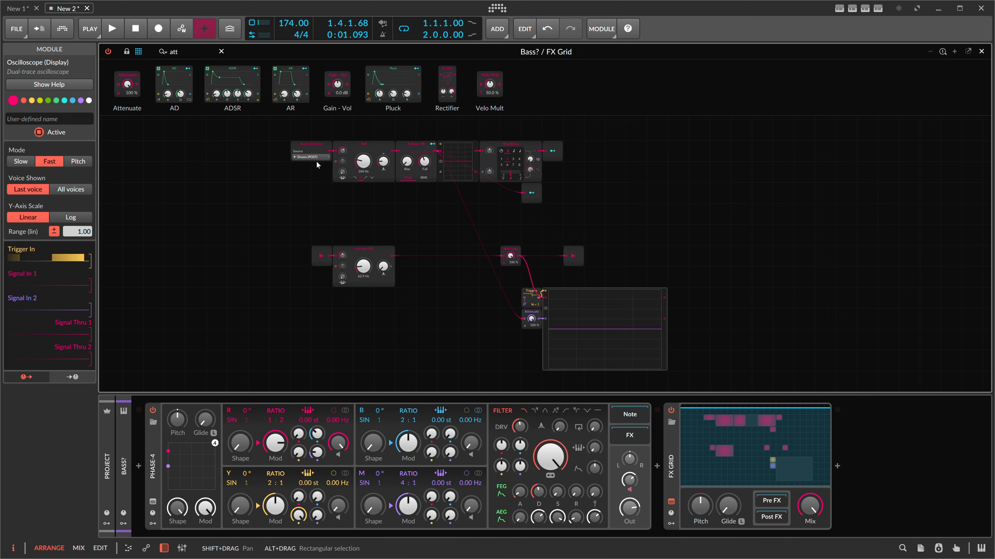
- Close the FX Grid editor and insert a Note Grid device before Phase-4 on the Bass? track
click(980, 51)
click(713, 444)
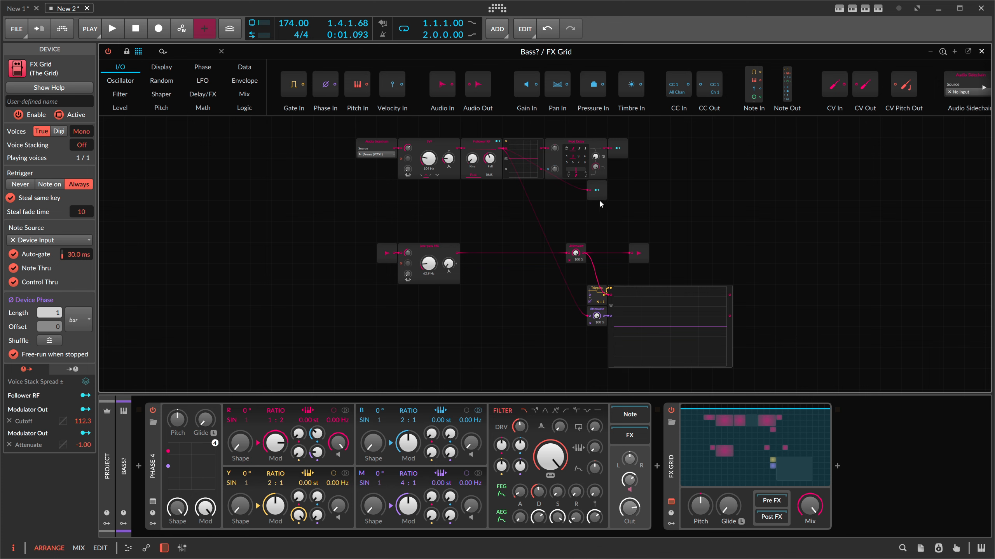
click(981, 51)
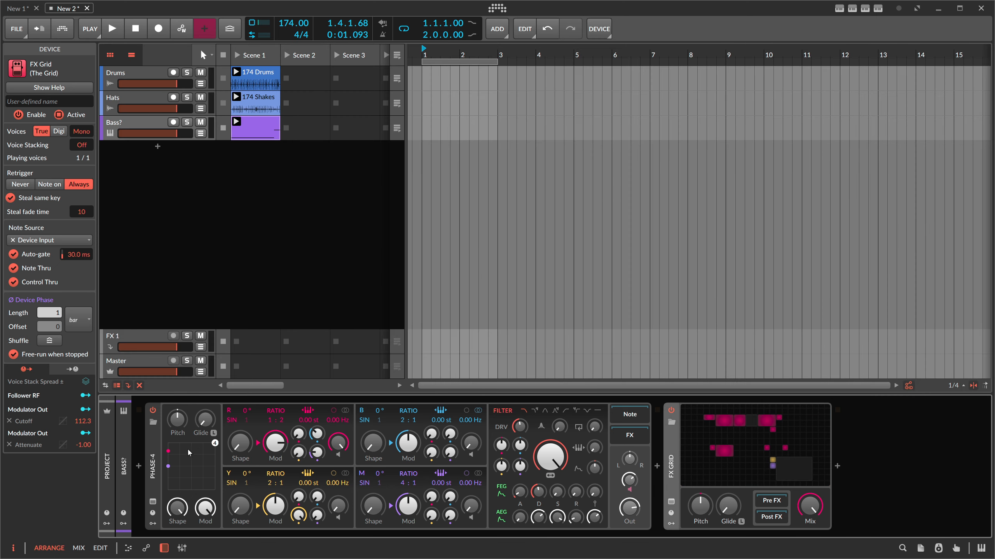
click(160, 456)
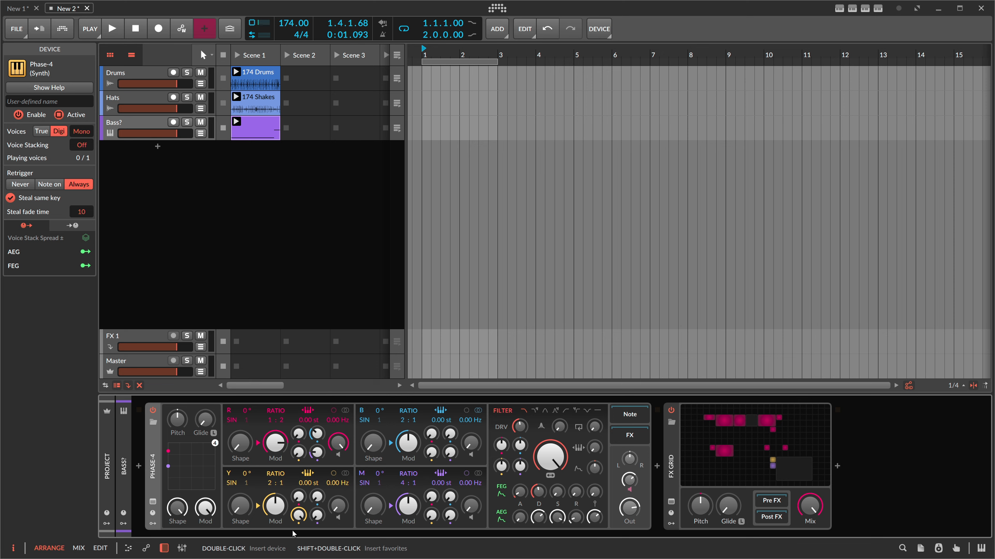
click(139, 466)
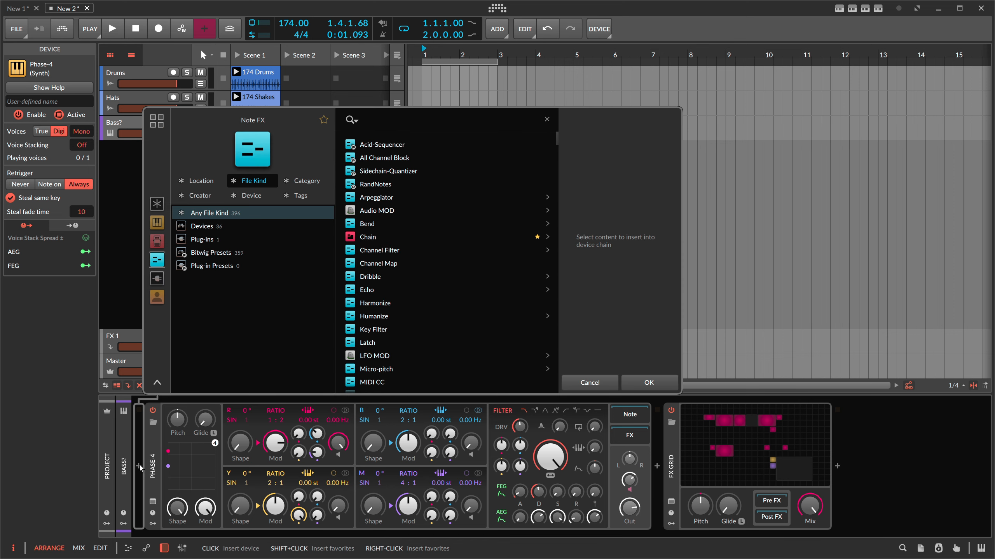
text(note grid)
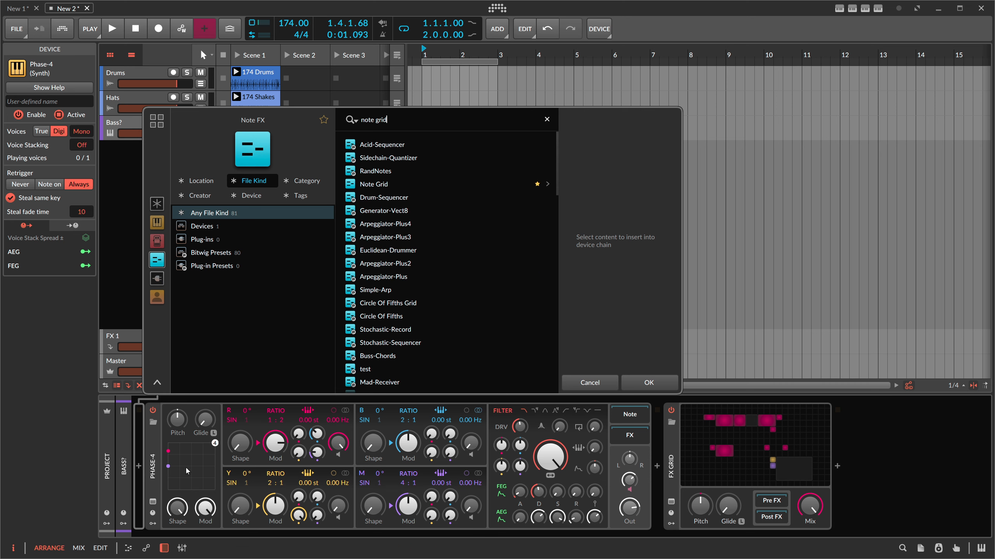
key(Return)
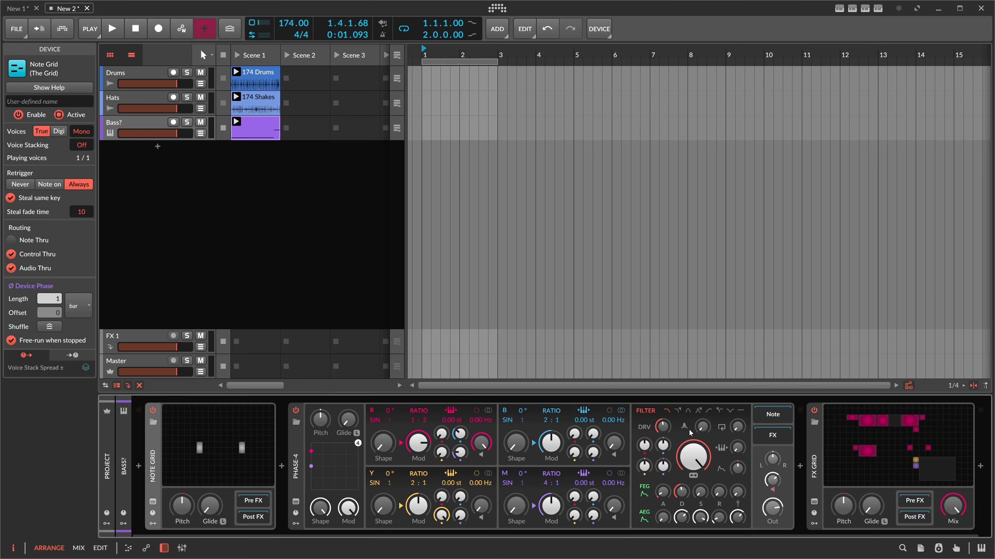
- Move the Phase-4 synth into the Note Grid's Post FX chain
click(297, 465)
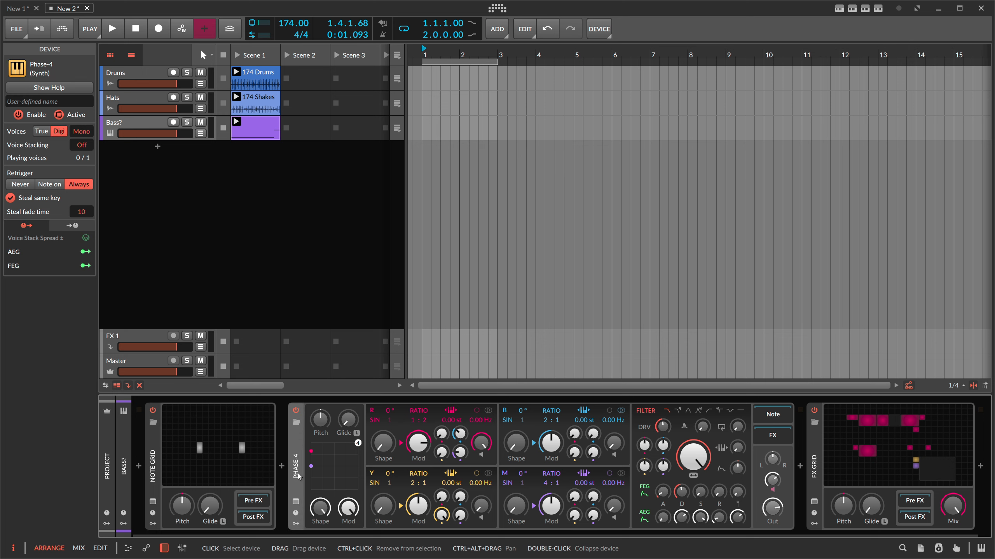
click(266, 518)
click(266, 518)
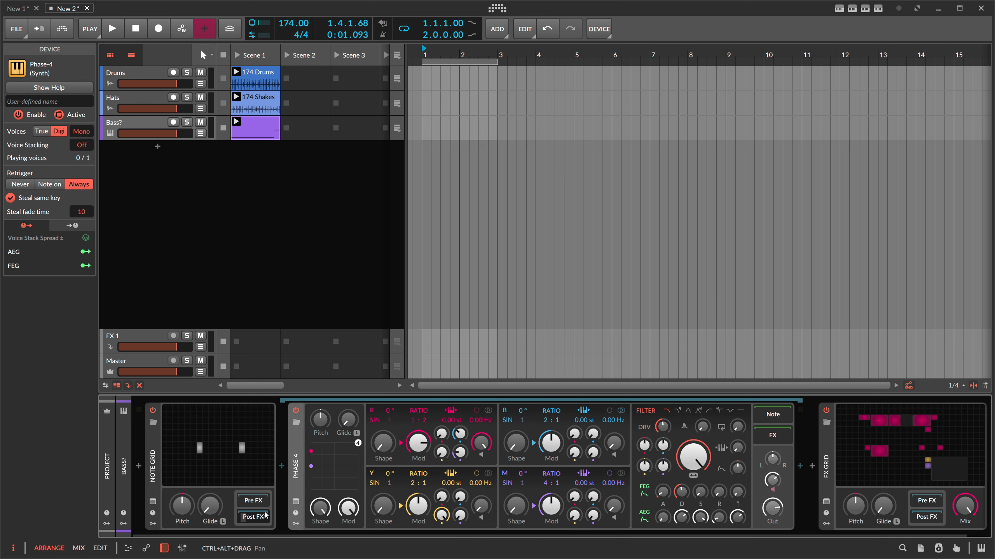
- Enable Note Thru and disable Audio Thru on the Note Grid, checking the sound with playback
click(153, 467)
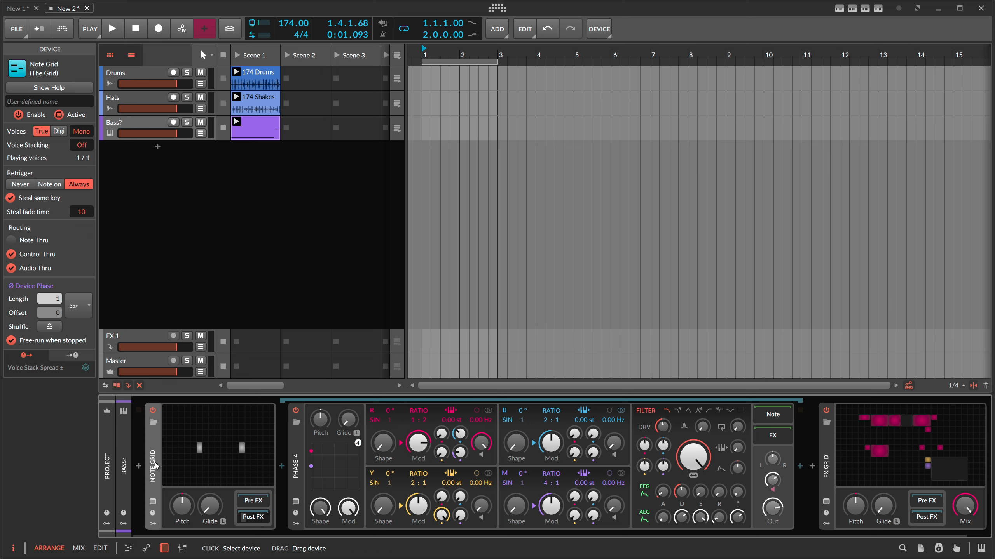
click(12, 240)
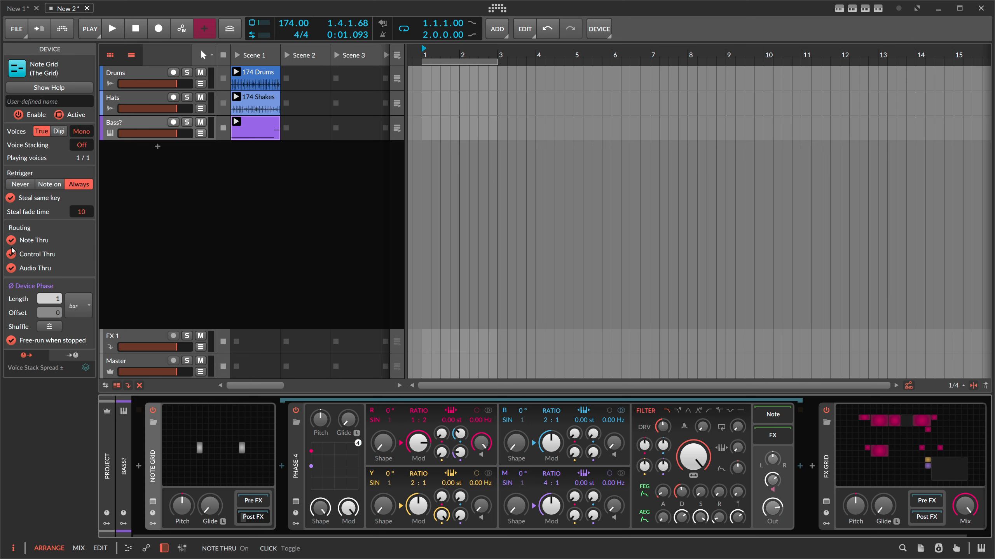
click(12, 268)
key(space)
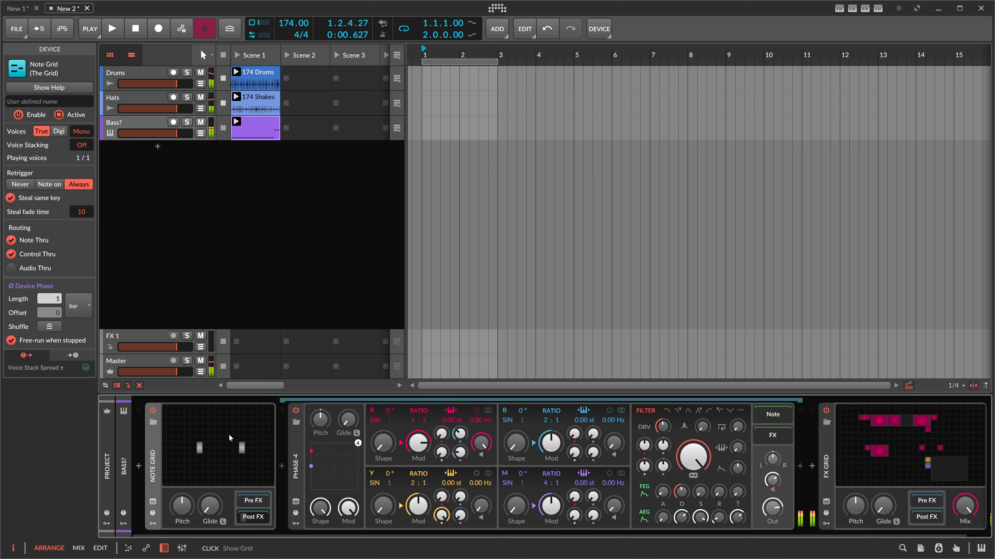
- Copy the Drums Audio Sidechain, its filter and the Follower RF from the FX Grid into the Note Grid
click(228, 433)
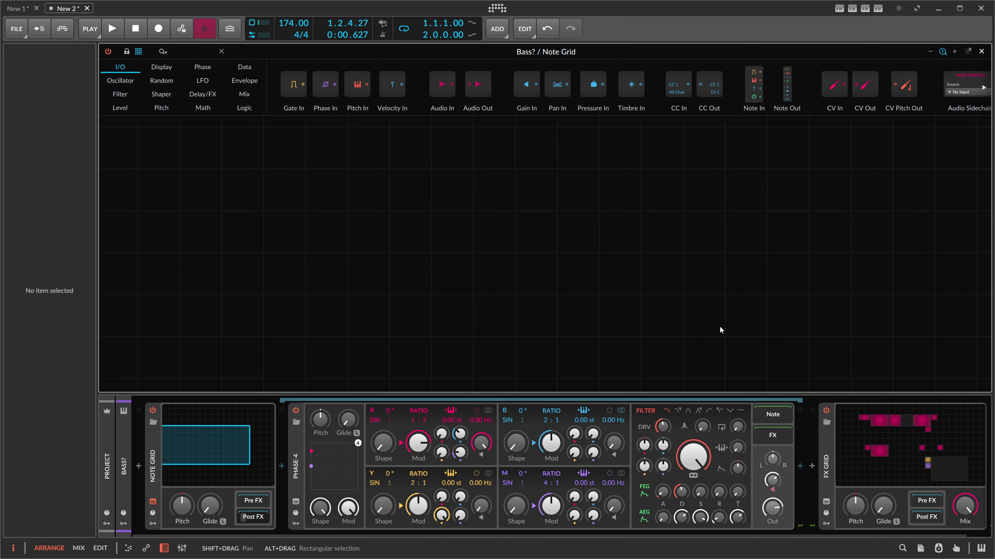
scroll(462, 238, down, 2)
scroll(402, 258, down, 3)
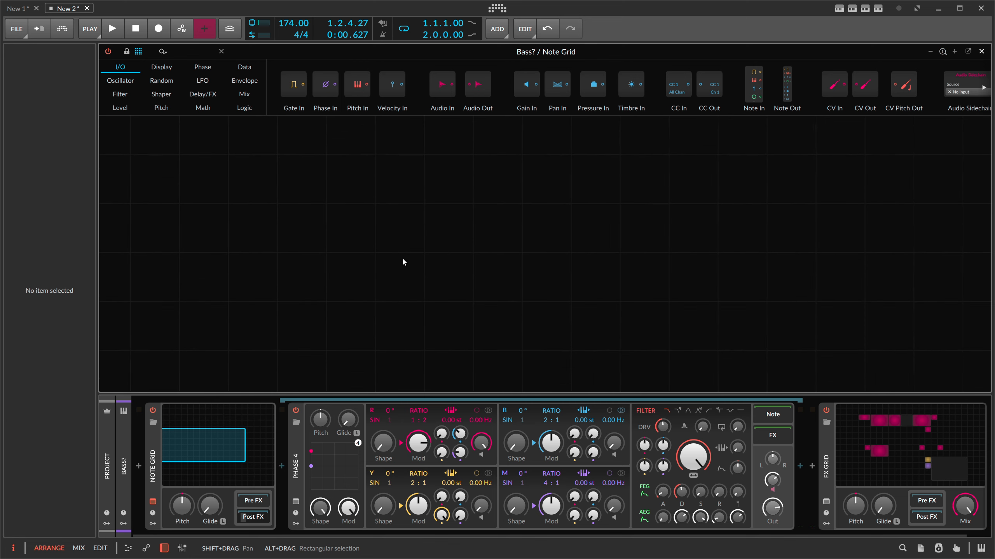
click(836, 438)
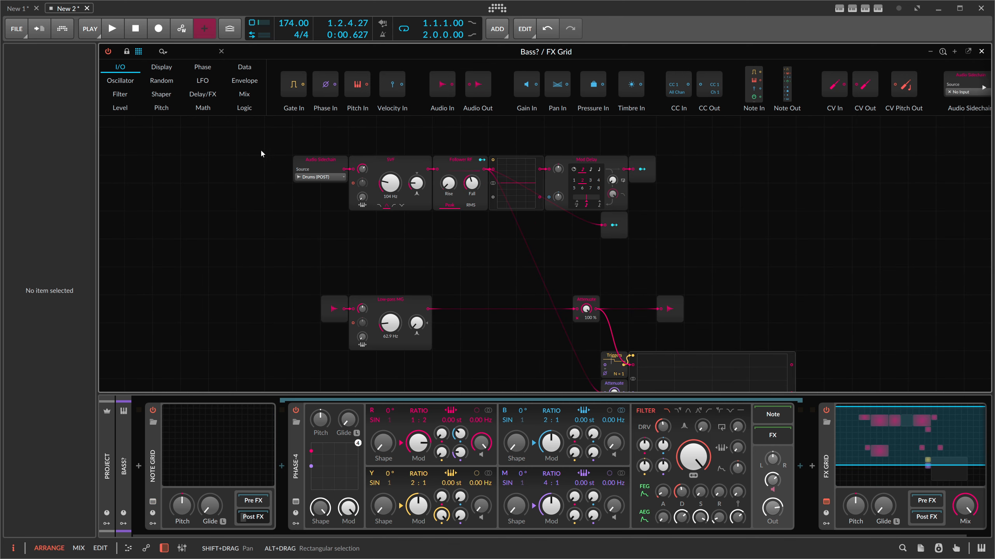
drag(261, 152, 473, 239)
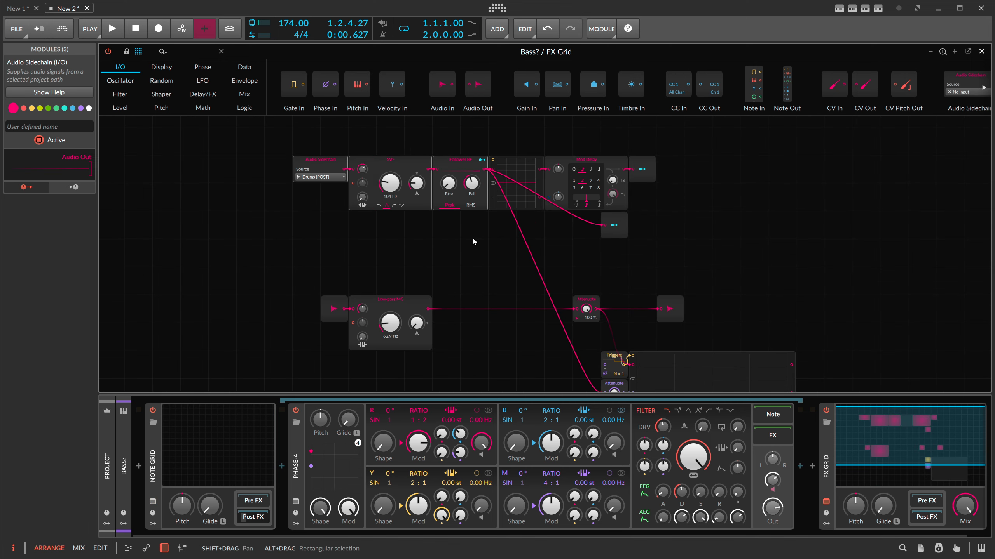
key(ctrl+c)
click(218, 447)
key(ctrl+v)
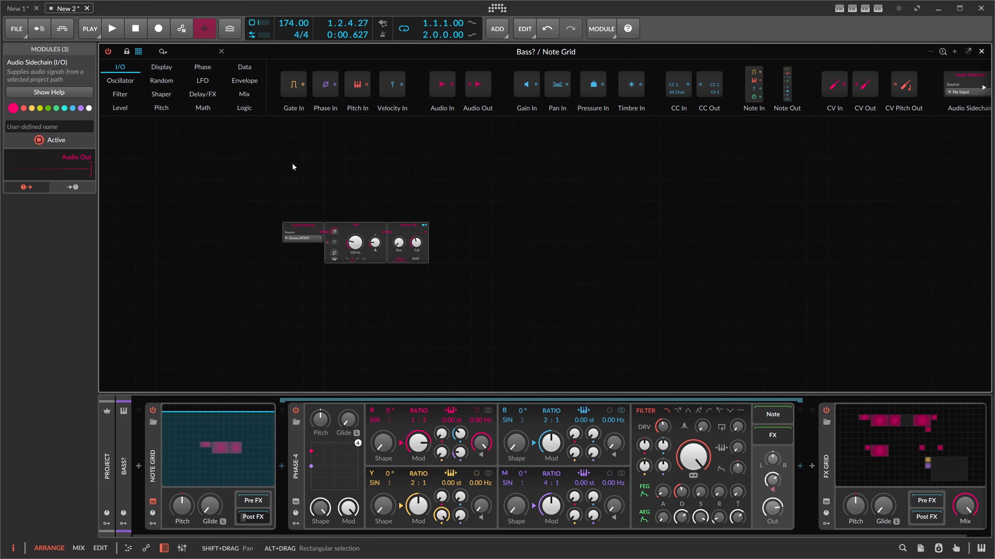
- Add a Modulator Out module after the Follower RF in the Note Grid
scroll(291, 271, up, 1)
drag(301, 174, 344, 134)
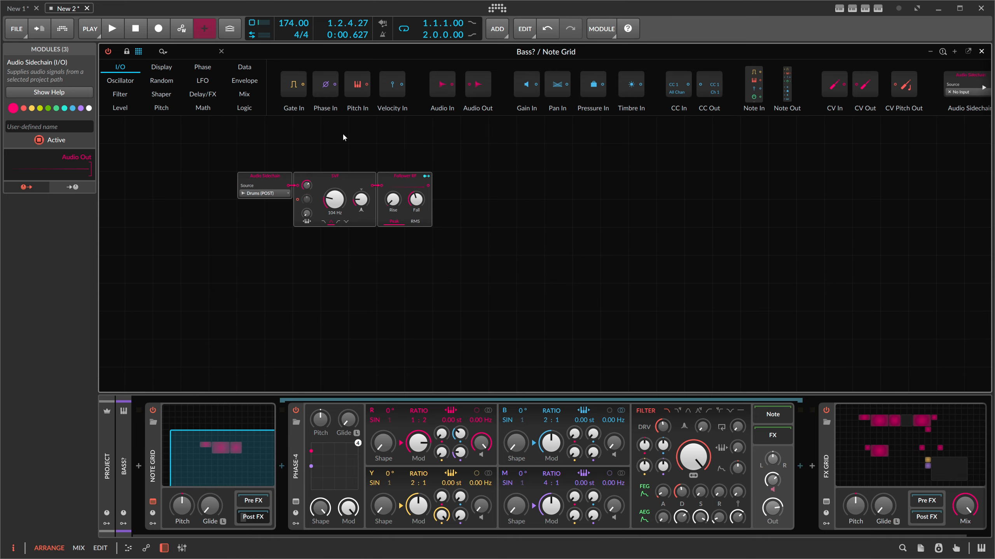
text(modu)
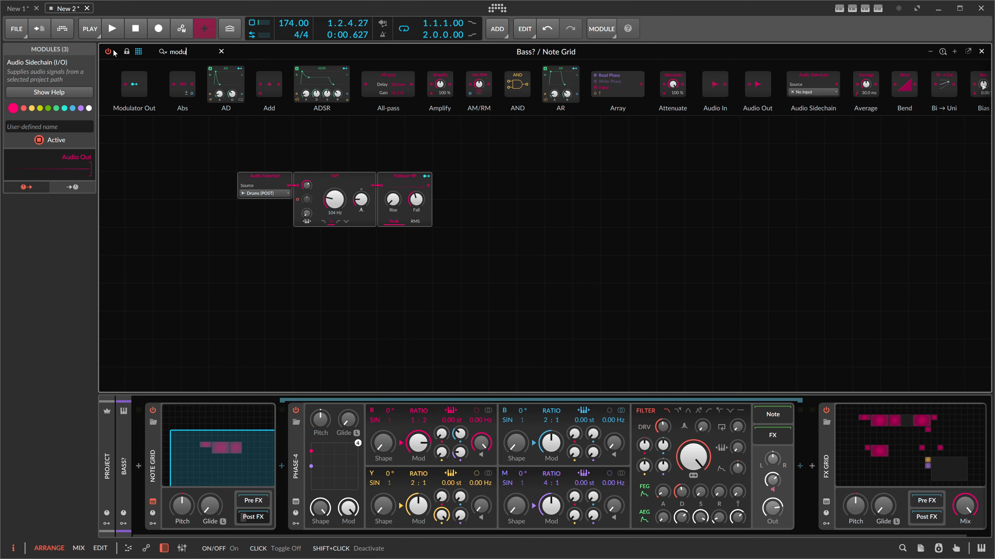
drag(134, 84, 451, 188)
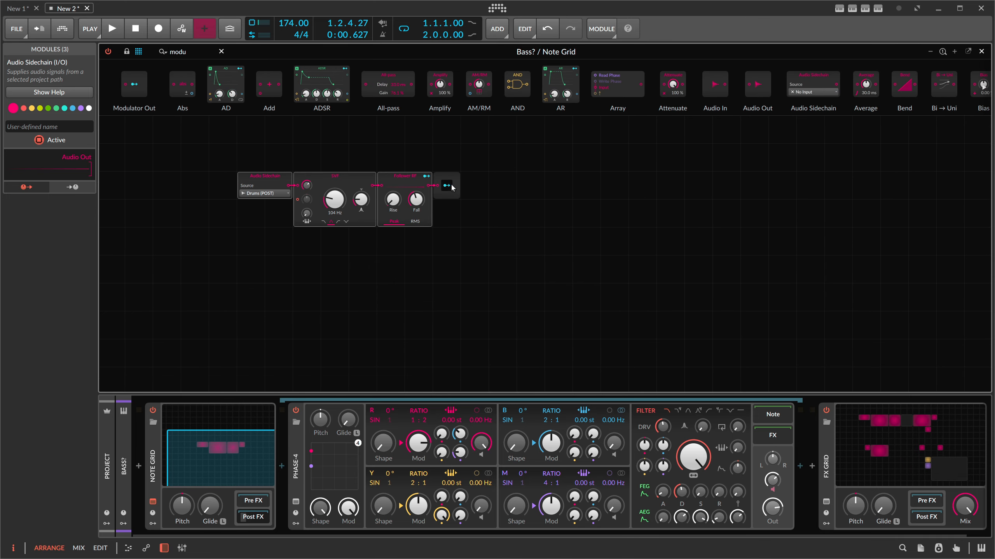
- Map the Modulator Out to Phase-4's B→R Modulation Amount at about 0.42 and audition it
click(451, 188)
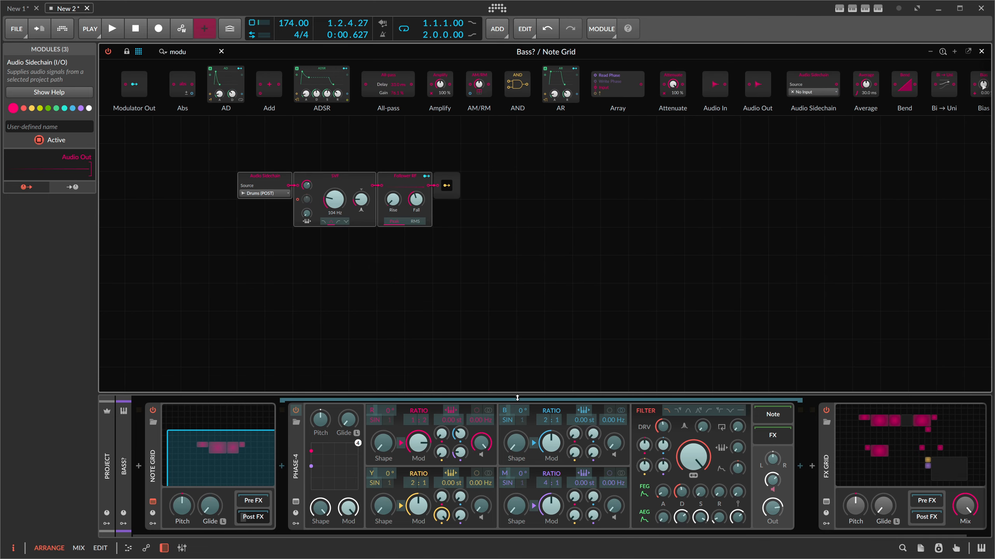
click(441, 433)
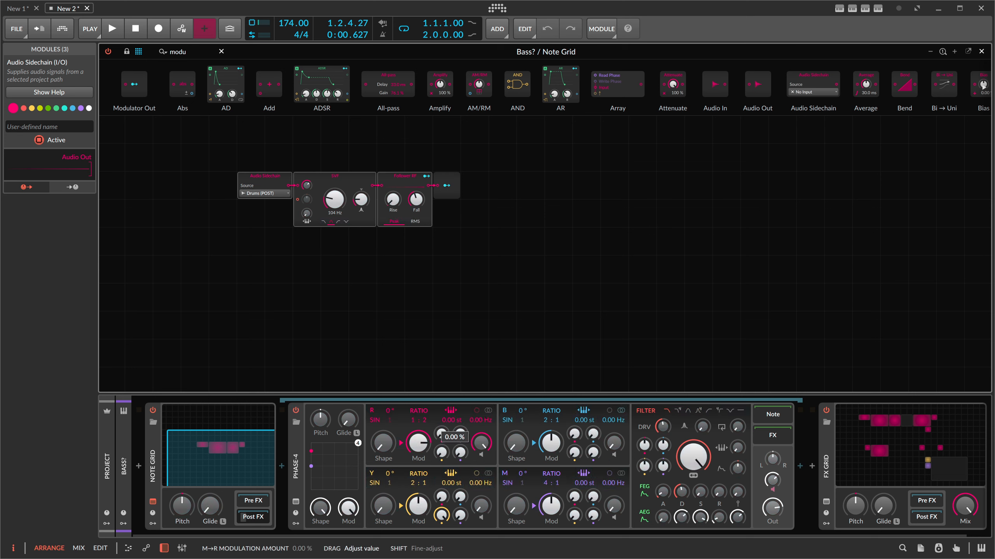
click(449, 188)
drag(462, 432, 462, 409)
key(space)
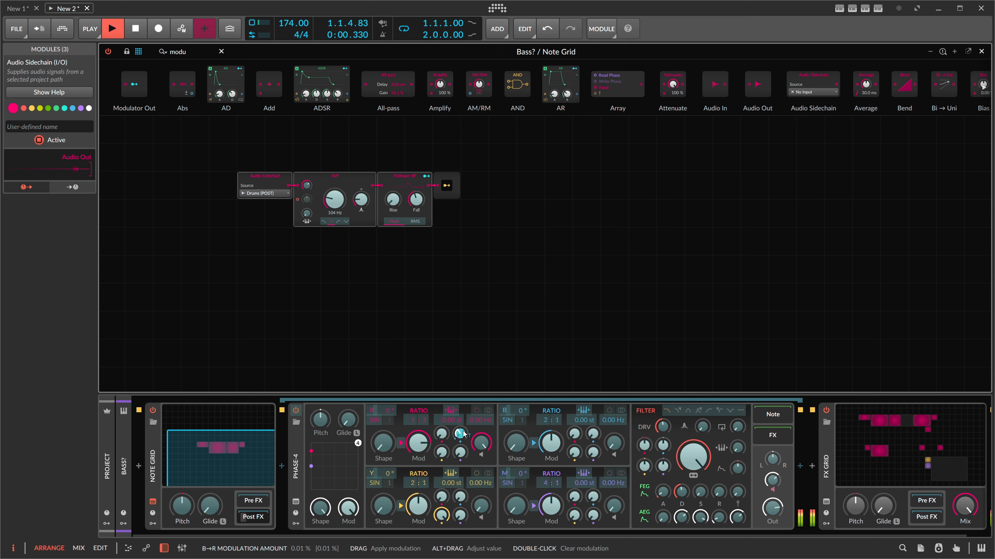
key(space)
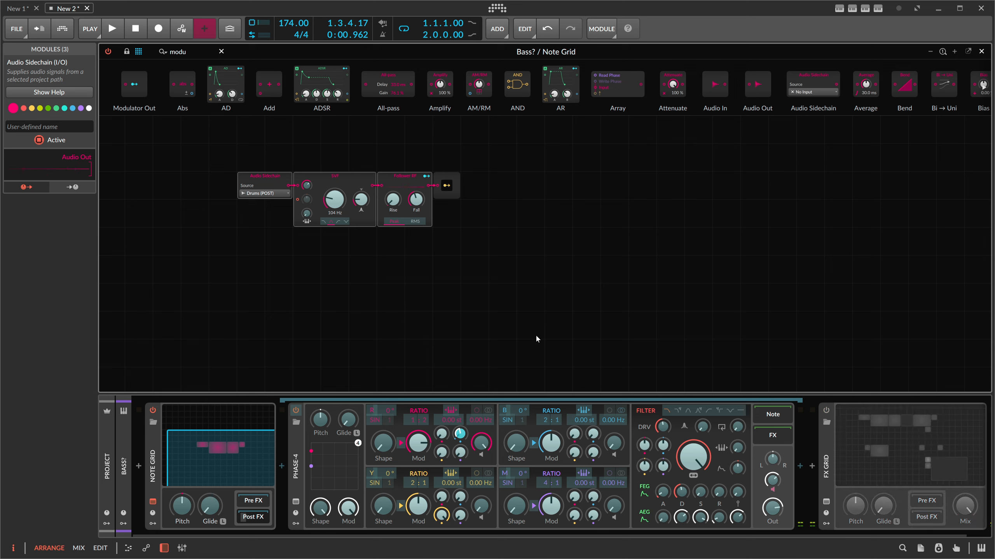
- Delete the FX Grid from the Bass? track and lengthen the Follower RF's Fall during playback
click(825, 451)
key(Delete)
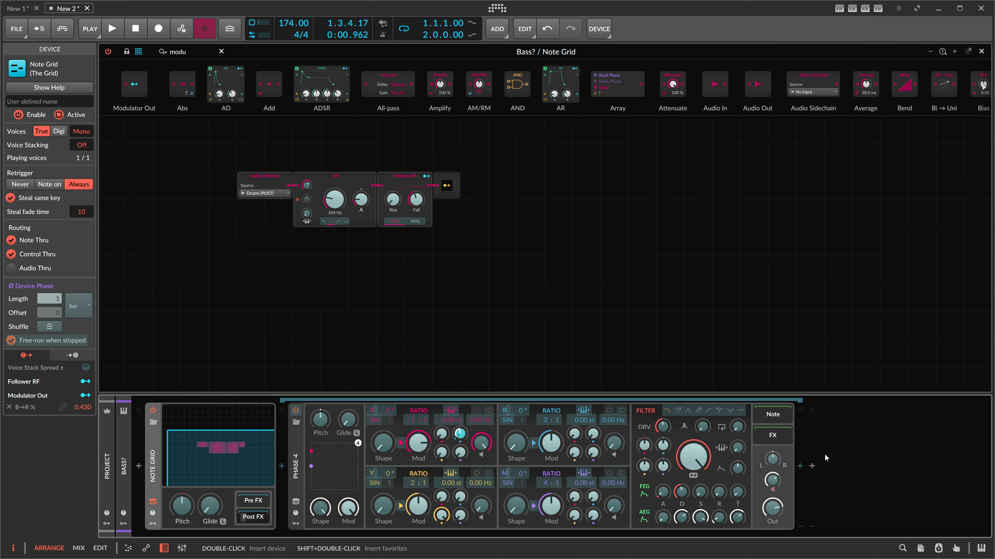
key(space)
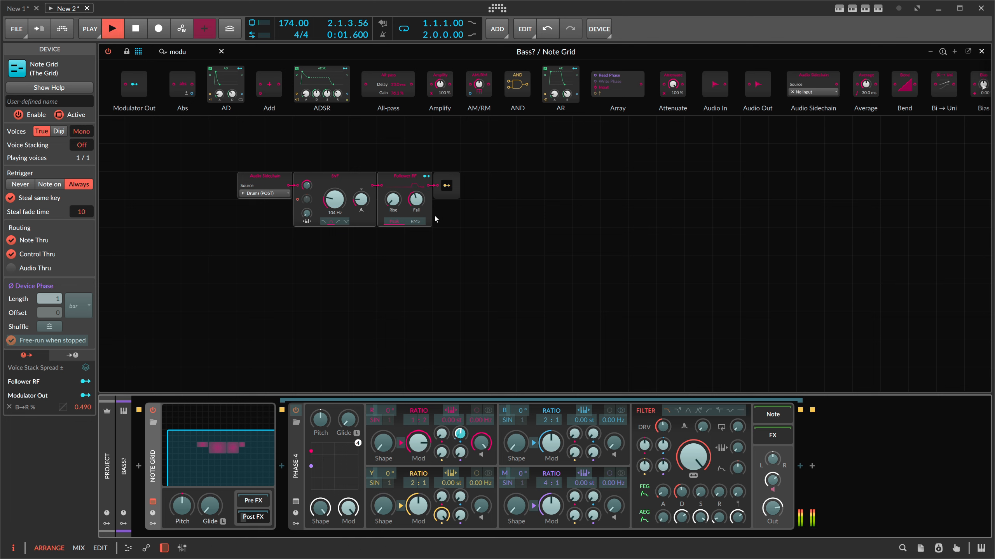
drag(416, 199, 415, 200)
key(space)
- Duplicate the filter, Follower RF and Modulator Out as a second row, and set its filter cutoff to 1.24 kHz
drag(473, 245, 329, 182)
key(ctrl+d)
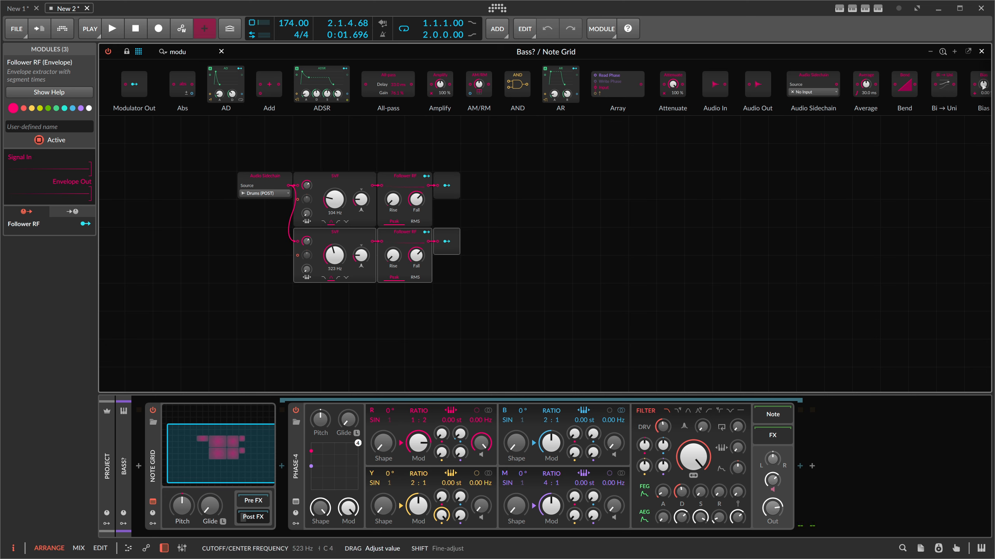
drag(334, 255, 334, 255)
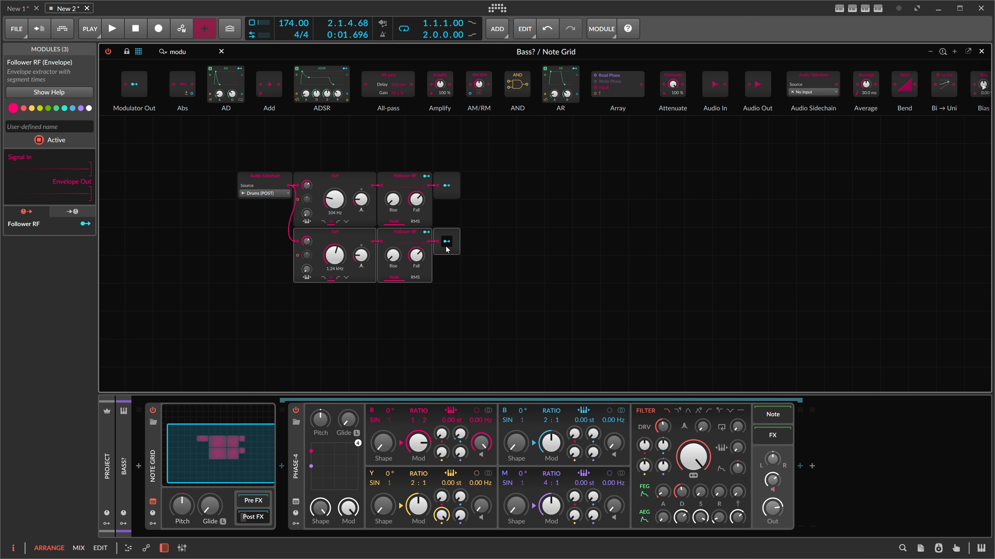
- Map the second row's Modulator Out to Phase-4's M→R Modulation Amount and audition it
click(446, 245)
drag(459, 452, 460, 433)
key(space)
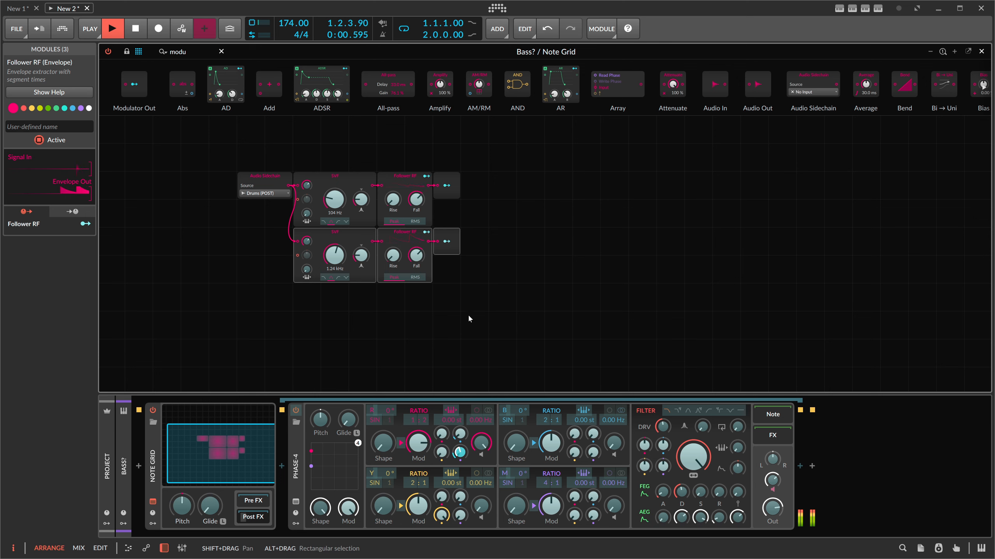
click(446, 243)
key(space)
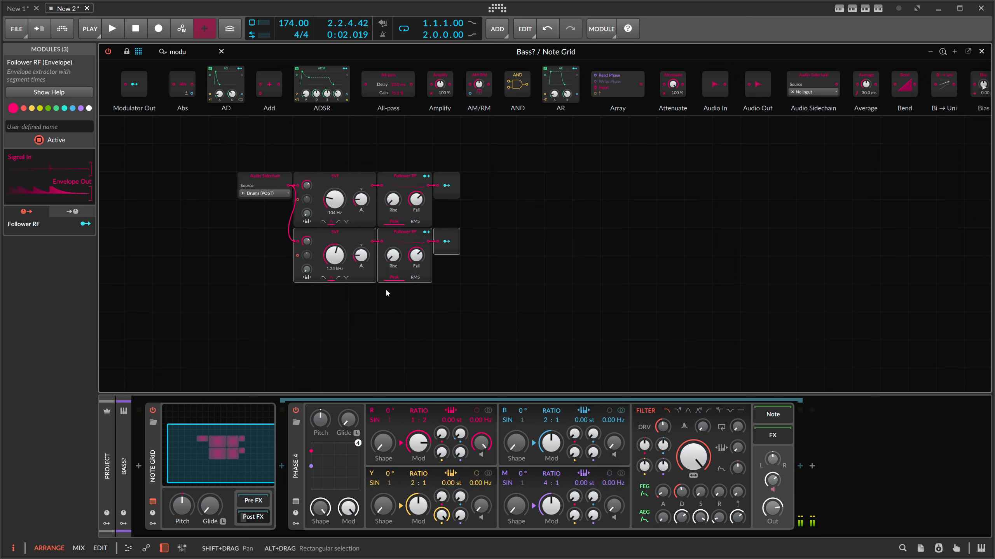
- Switch the 1.24 kHz filter to High-pass mode and audition its modulation of Phase-4
key(space)
click(339, 278)
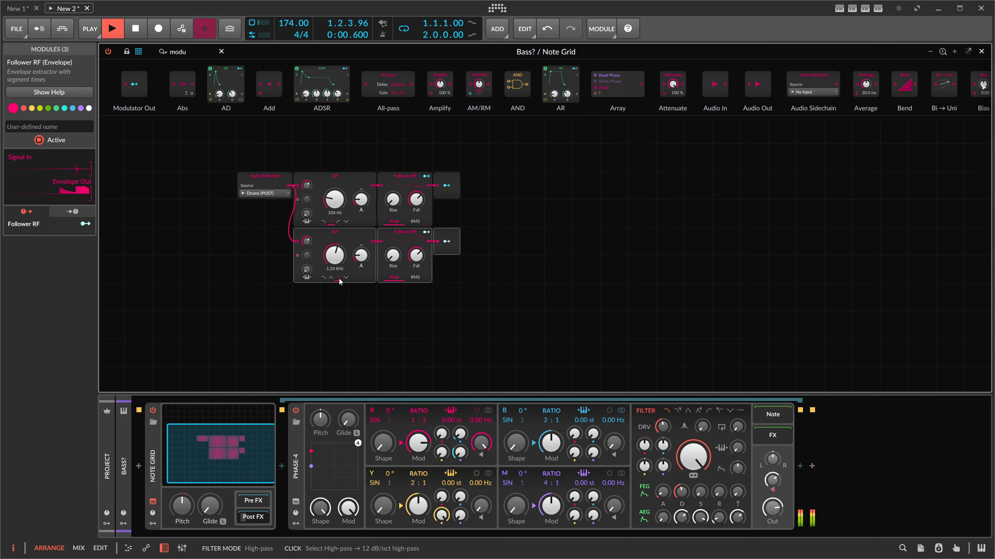
key(space)
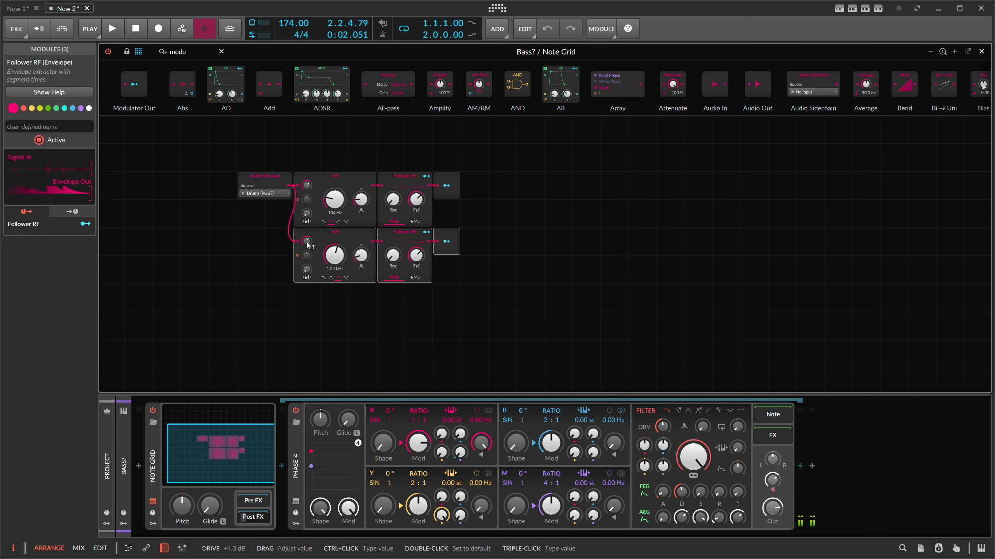
key(space)
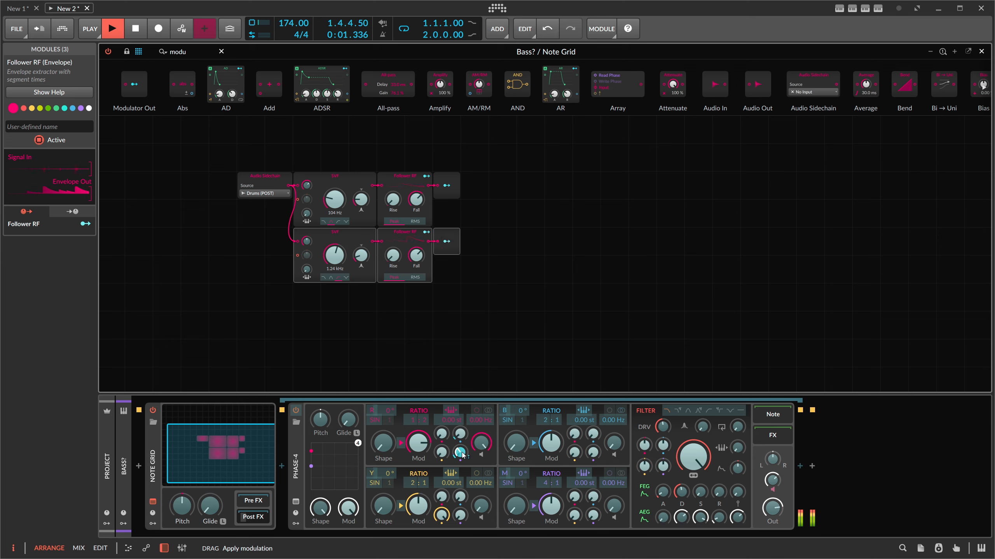
key(space)
- Switch the 104 Hz filter to Low-pass mode and check its B→R modulation during playback
click(323, 222)
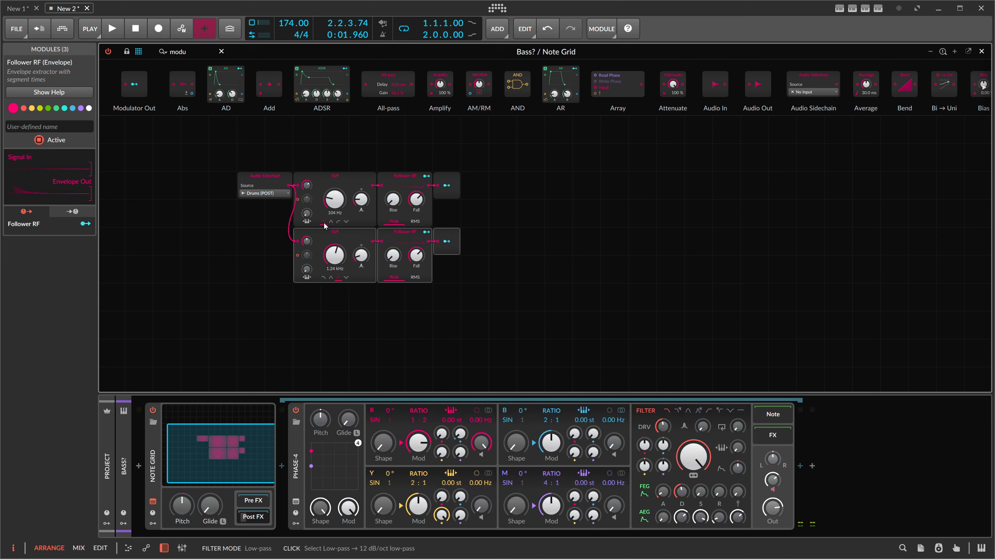
key(space)
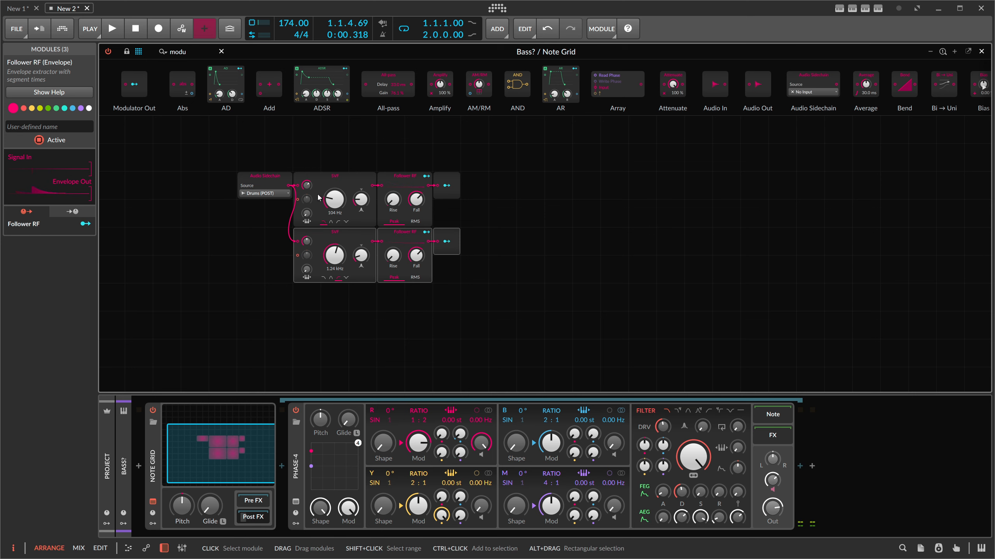
key(space)
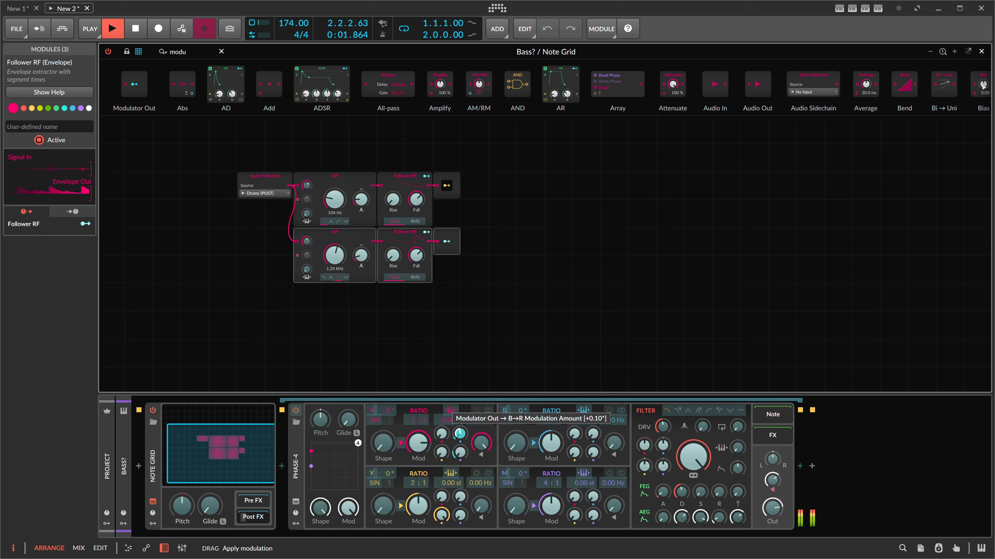
click(447, 186)
- Shorten the Rise of both Follower RF modules during playback, and stop the transport
drag(393, 200, 393, 205)
drag(393, 255, 394, 259)
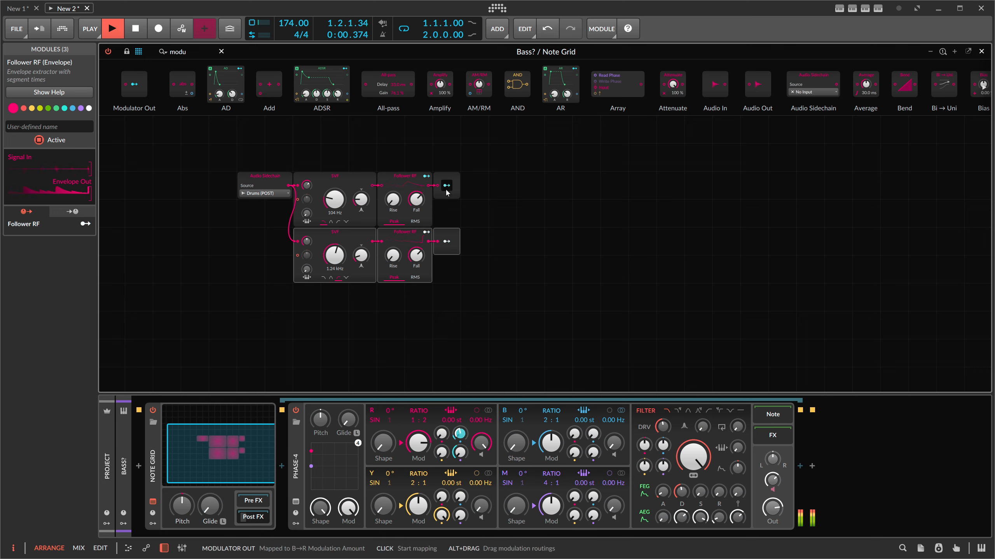
key(space)
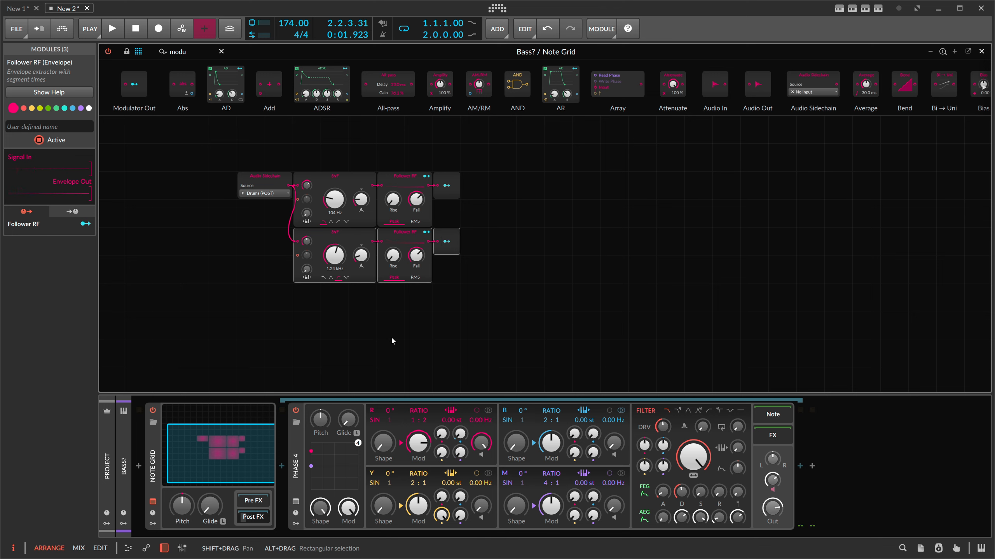
- Move both Modulator Outs farther from the followers, insert a Long Delay of 2 beats after the 104 Hz row's Follower RF, and start playback
drag(510, 250, 559, 182)
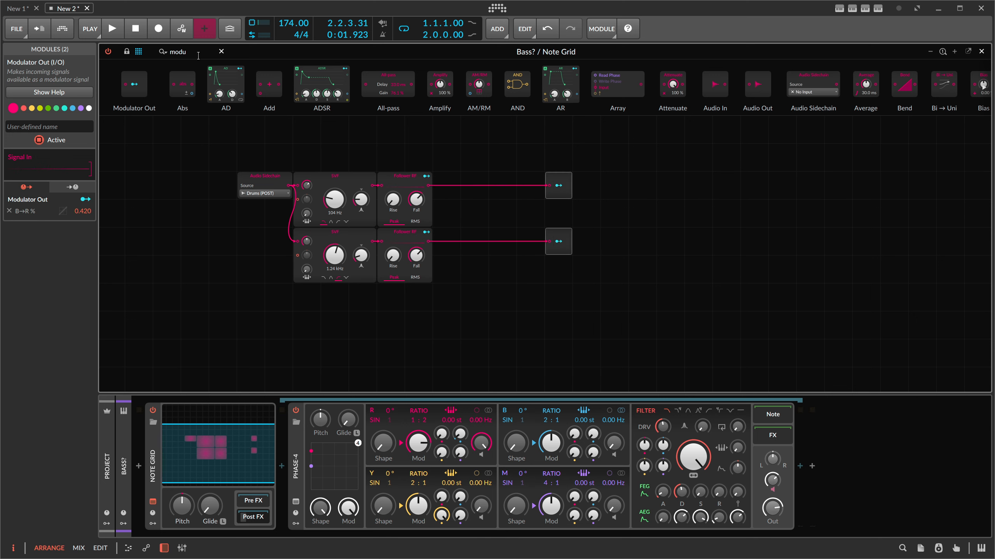
drag(198, 54, 83, 91)
text(delay)
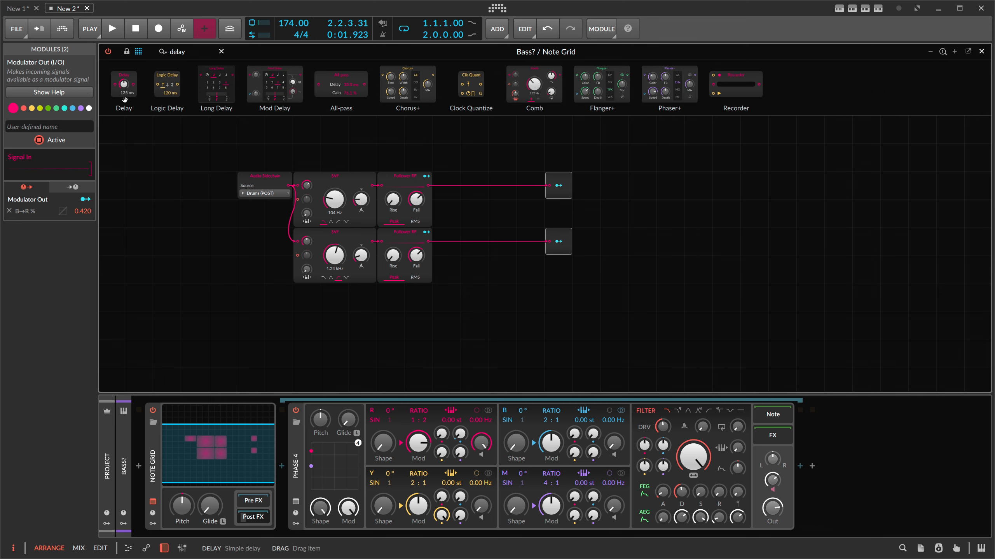
drag(216, 84, 435, 188)
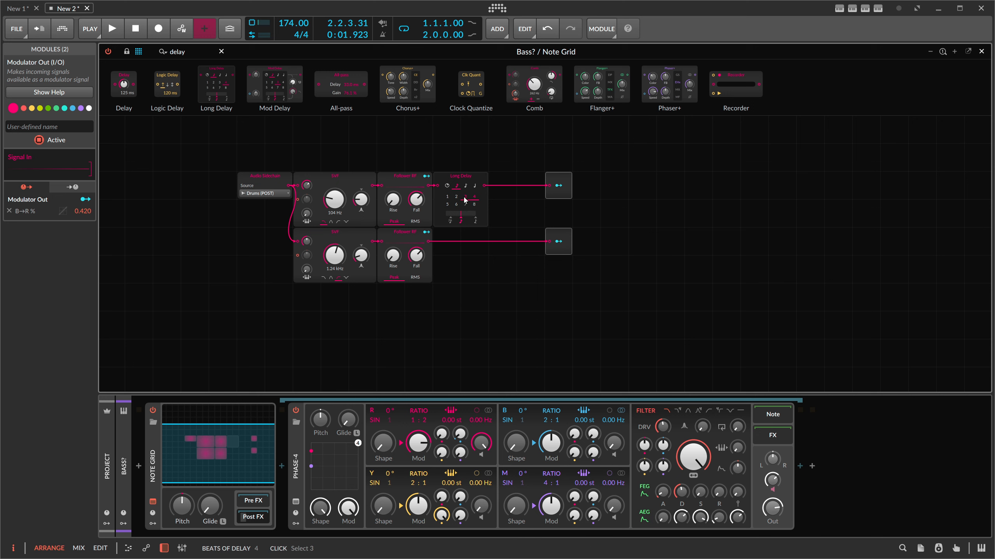
click(457, 197)
key(space)
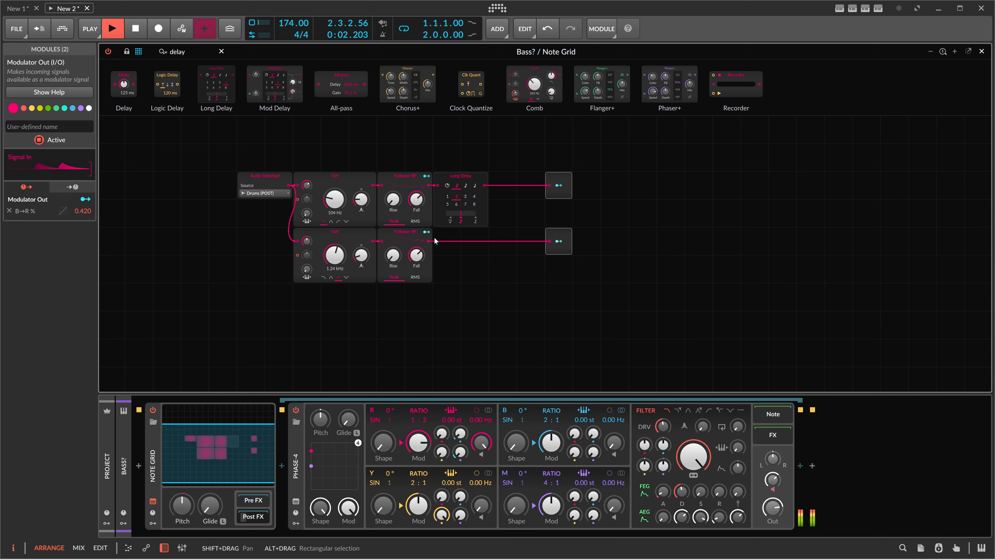
- Stop playback and insert a Long Delay of 3 eighth notes after the 1.24 kHz row's Follower RF
key(space)
drag(231, 90, 460, 263)
click(457, 261)
click(465, 242)
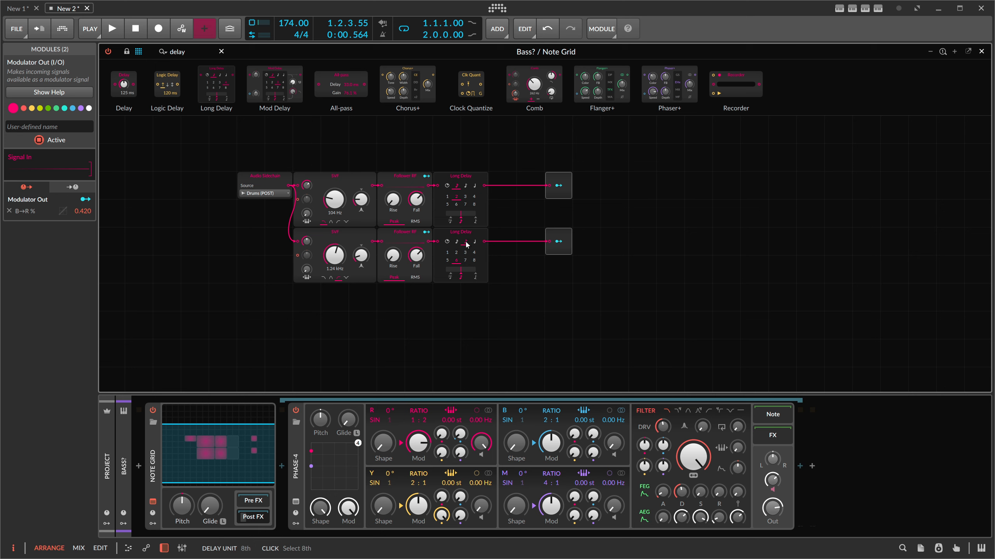
click(465, 252)
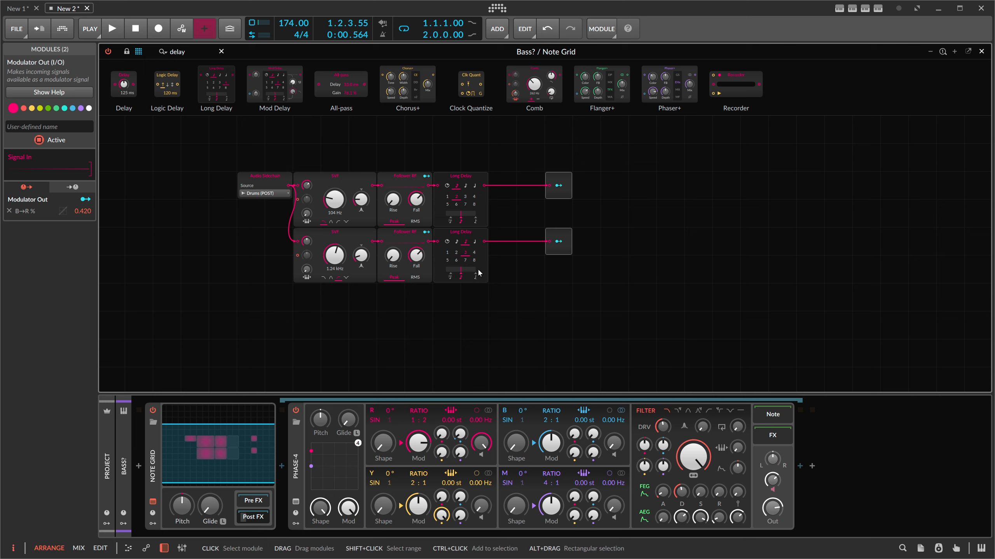
- Slightly shorten the Fall of the 1.24 kHz row's Follower RF while auditioning the delayed modulation, and stop playback
key(space)
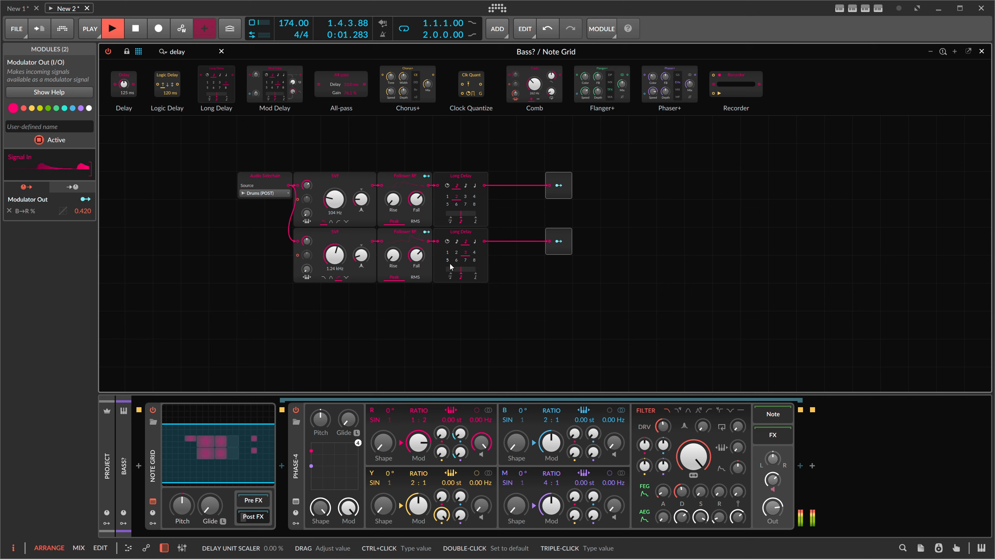
drag(416, 256, 416, 258)
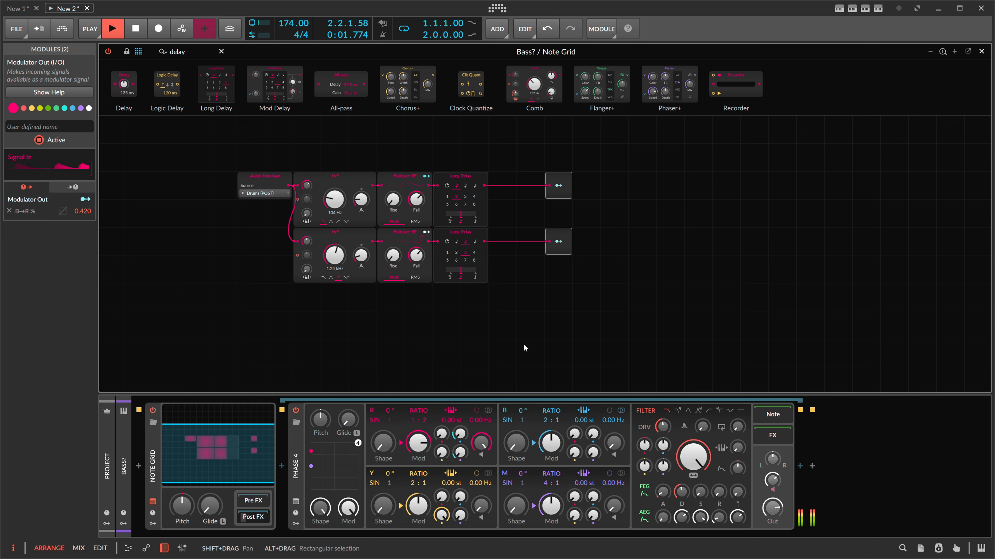
key(space)
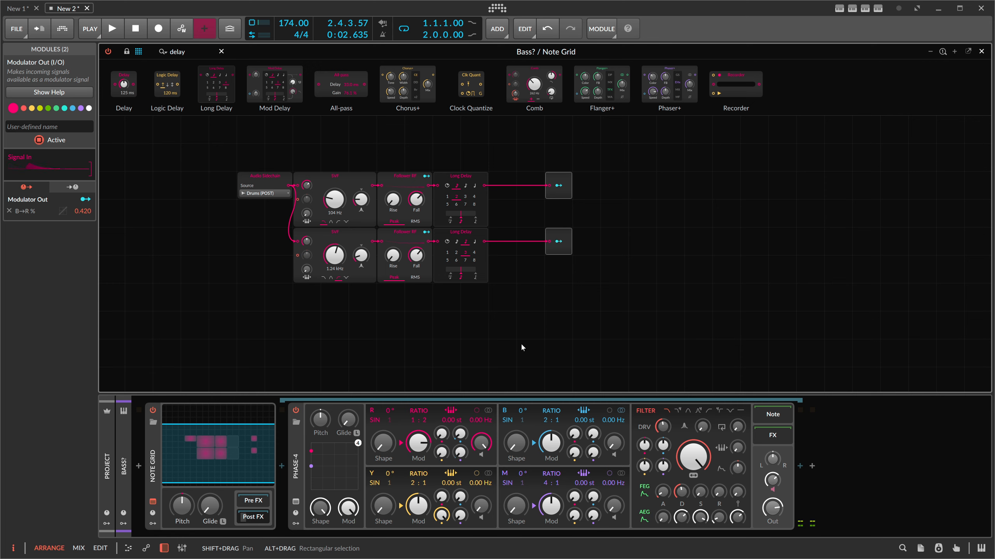
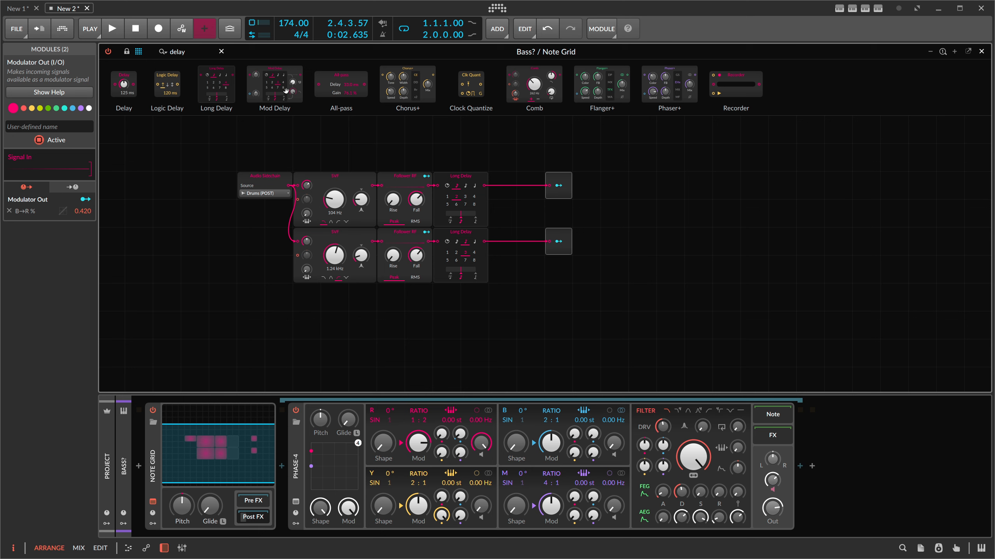
- Replace the 1.24 kHz row's Long Delay with a Mod Delay, raise its feedback, and start playback
drag(286, 91, 463, 258)
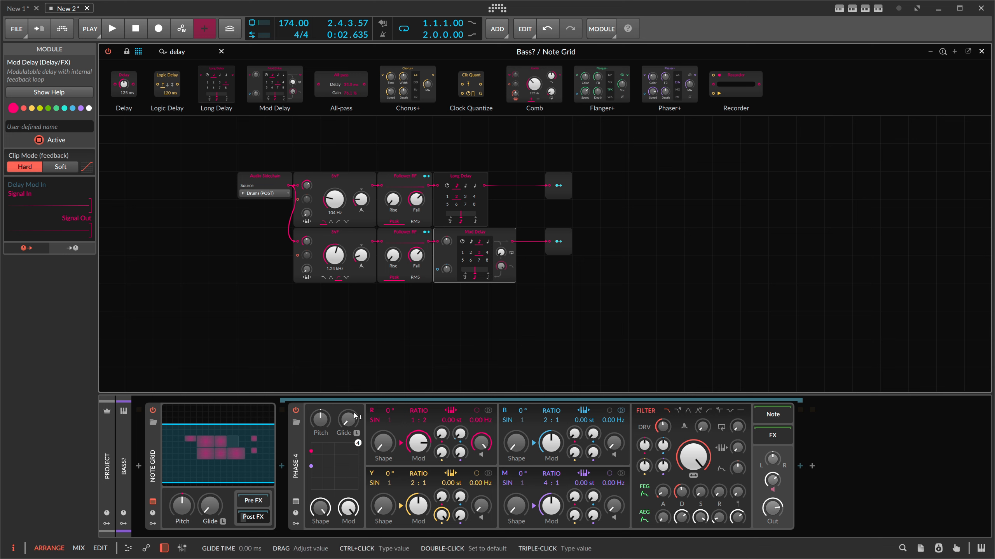
drag(501, 251, 501, 249)
key(space)
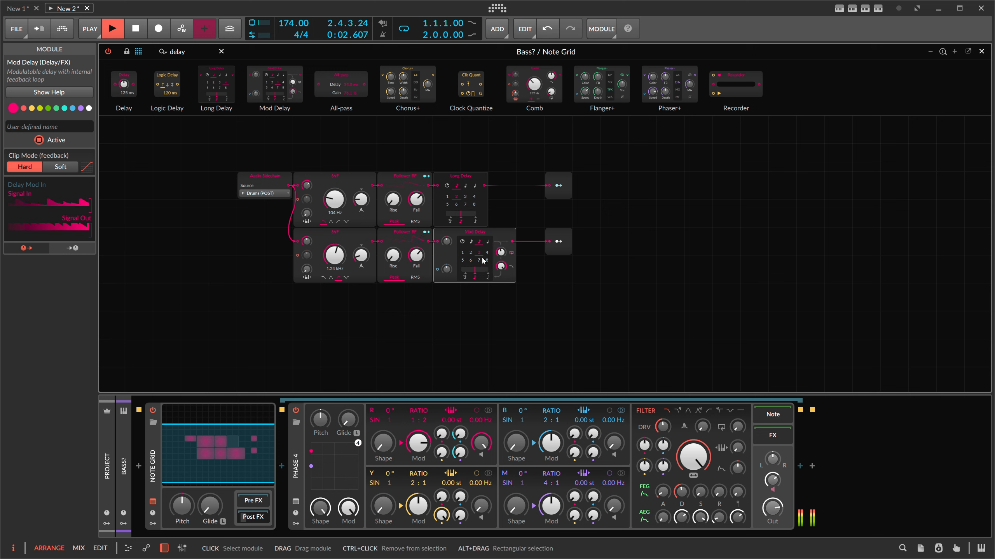
- Map the 1.24 kHz row's Modulator Out to Phase-4's M→R modulation amount during playback
click(559, 242)
drag(460, 453, 460, 450)
click(558, 241)
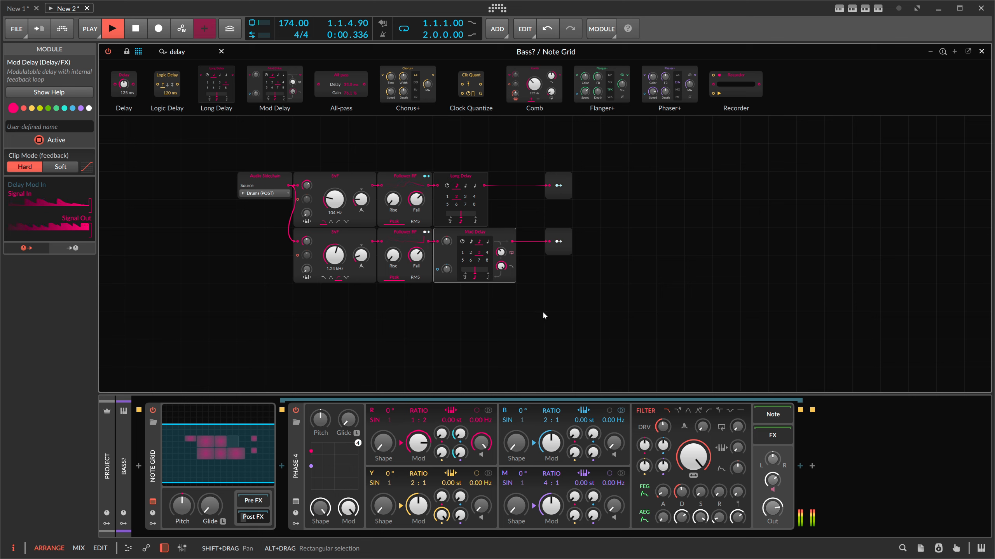
- Set the ratios of Phase-4's M and B oscillators to 3:1 and restart playback
key(space)
drag(550, 487, 550, 489)
drag(547, 421, 547, 413)
key(space)
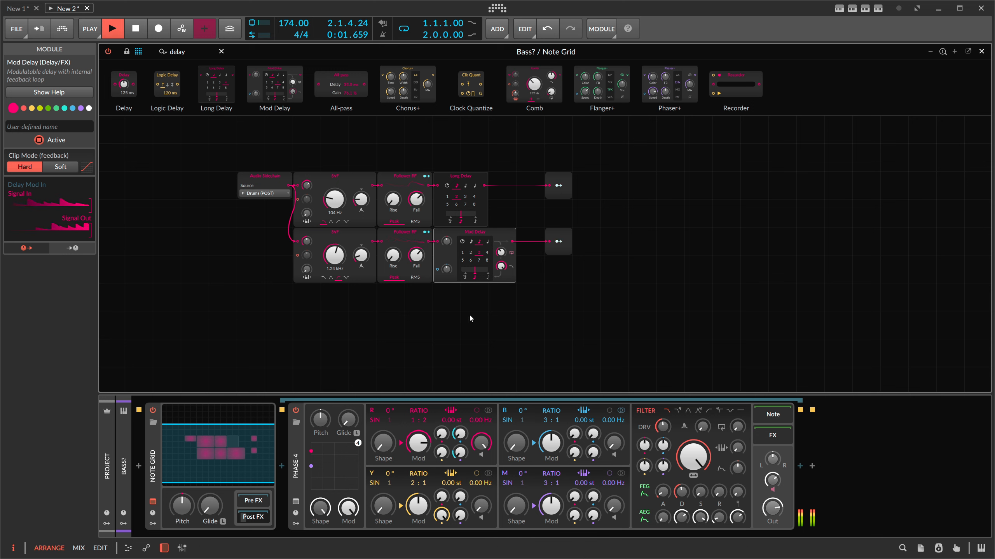
- Adjust the 1.24 kHz row's M→R modulation, add R Shape modulation of about 22.67 %, and stop playback after auditioning
click(558, 241)
drag(459, 453, 459, 450)
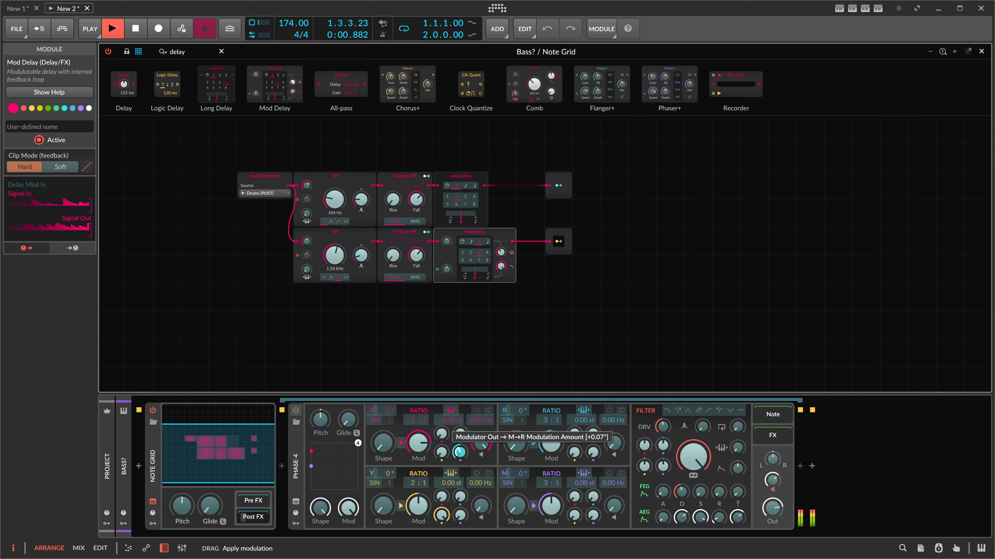
drag(383, 444, 383, 444)
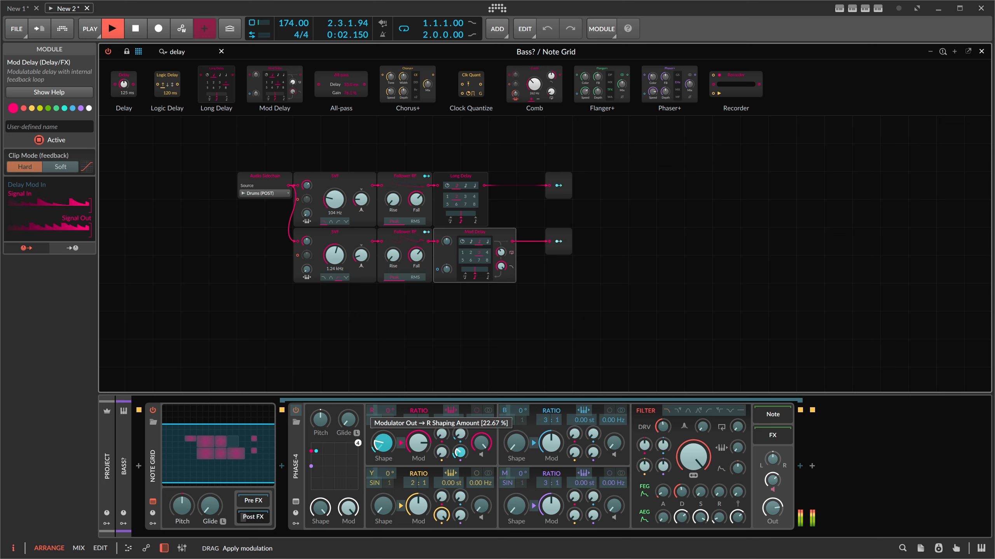
click(557, 244)
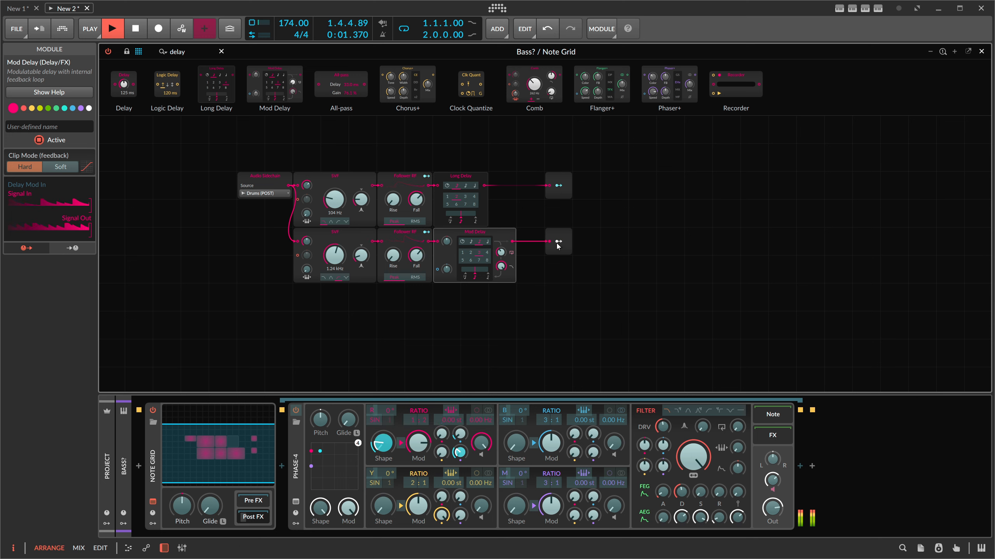
key(space)
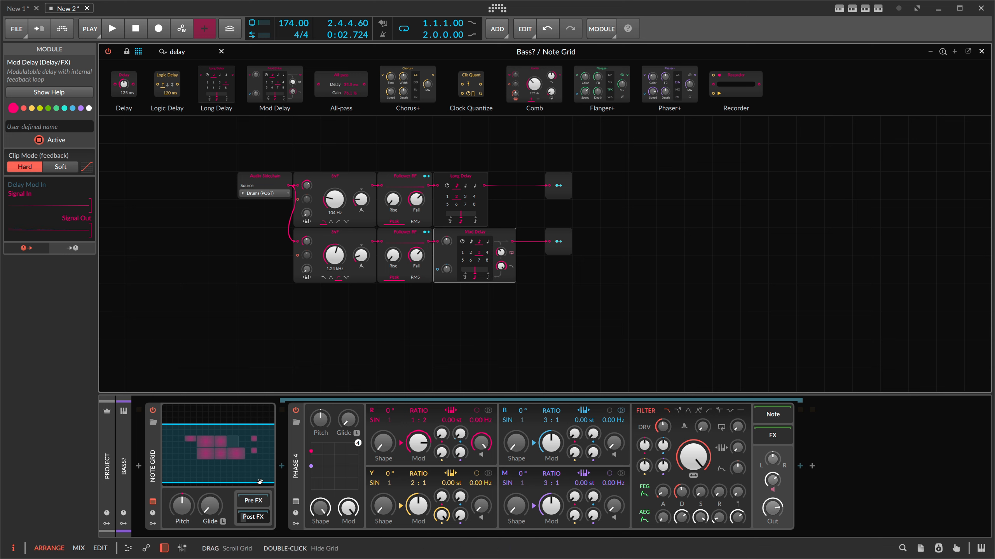
- Move Phase-4 out of the Note Grid's nested chain and delete both Modulator Out modules from the grid
click(343, 483)
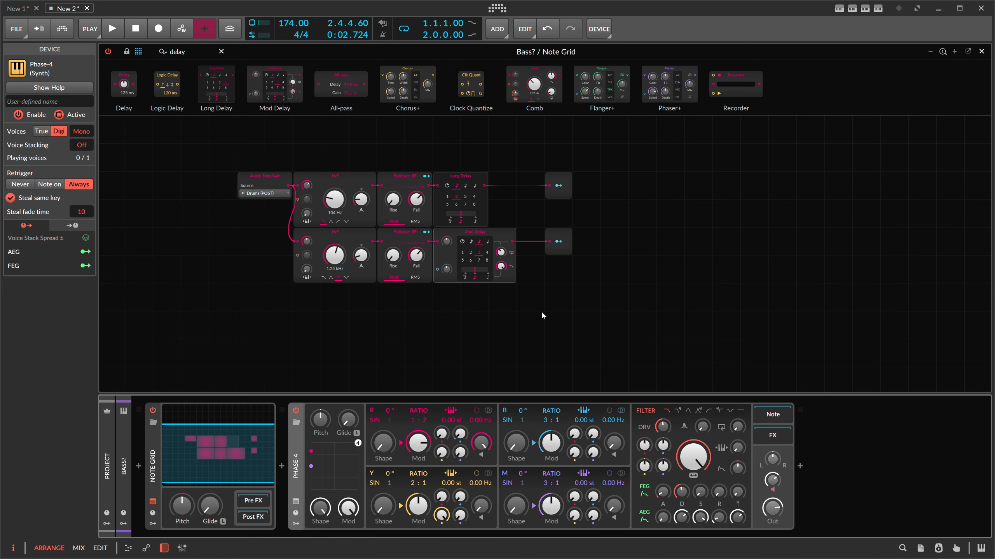
drag(628, 311, 539, 184)
click(559, 185)
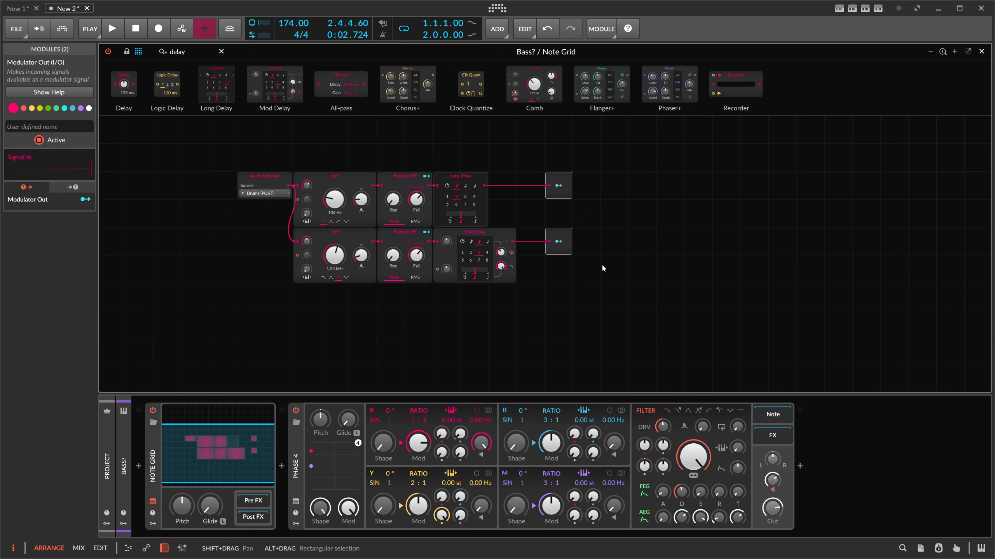
drag(589, 286, 560, 184)
key(Delete)
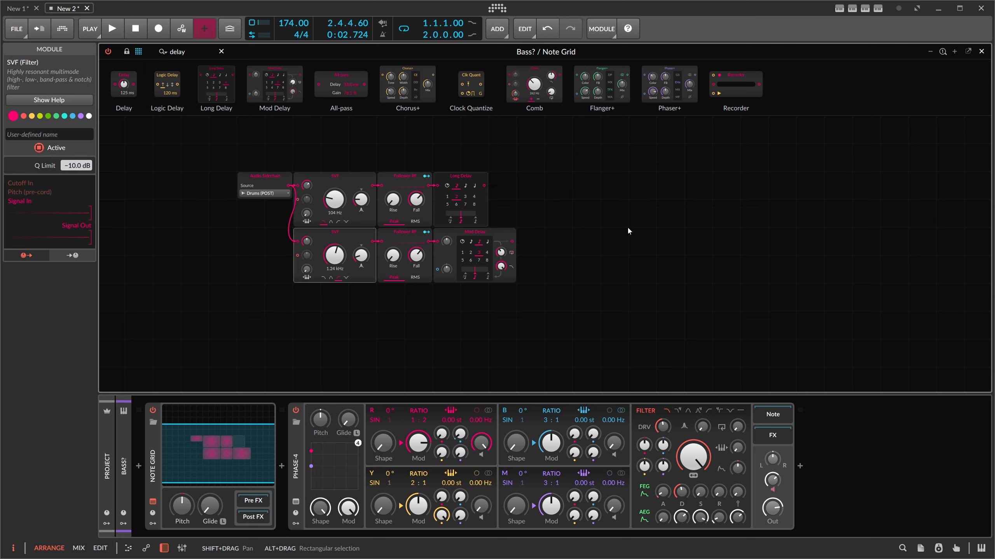
- Add a CC Out module after each row's delay, wire both up, and set the 1.24 kHz row's controller to CC 2
double_click(177, 52)
text(cc)
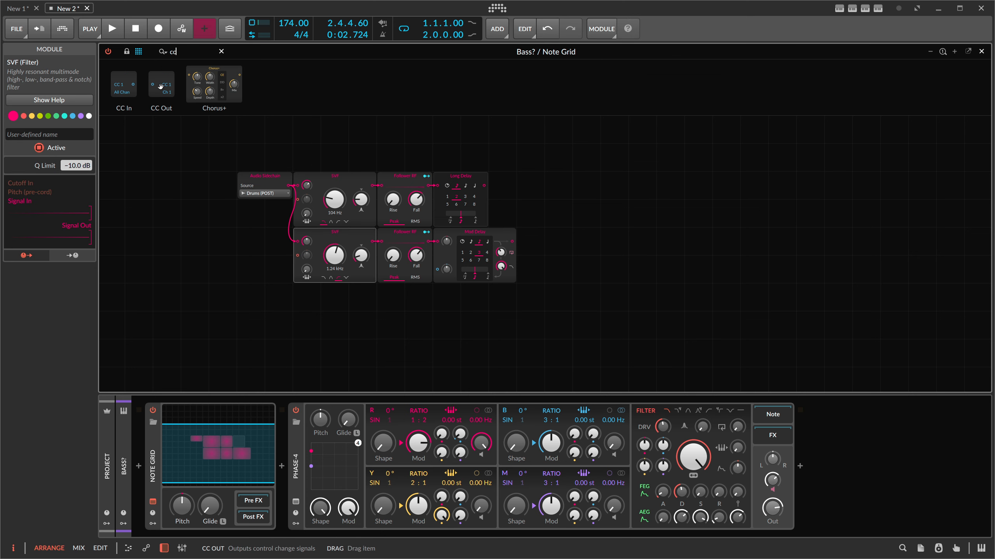
drag(164, 90, 560, 186)
drag(485, 186, 549, 186)
drag(170, 93, 549, 241)
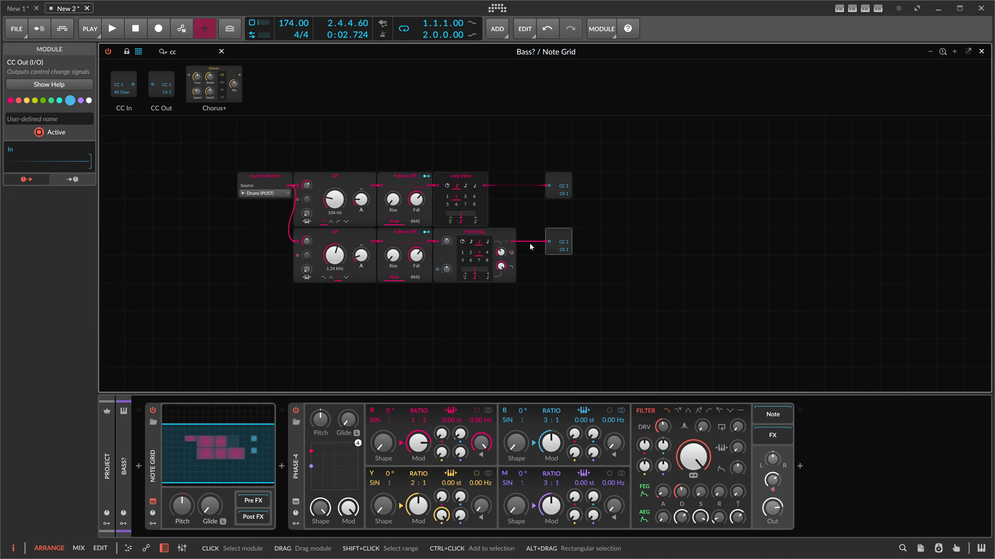
drag(564, 242, 564, 238)
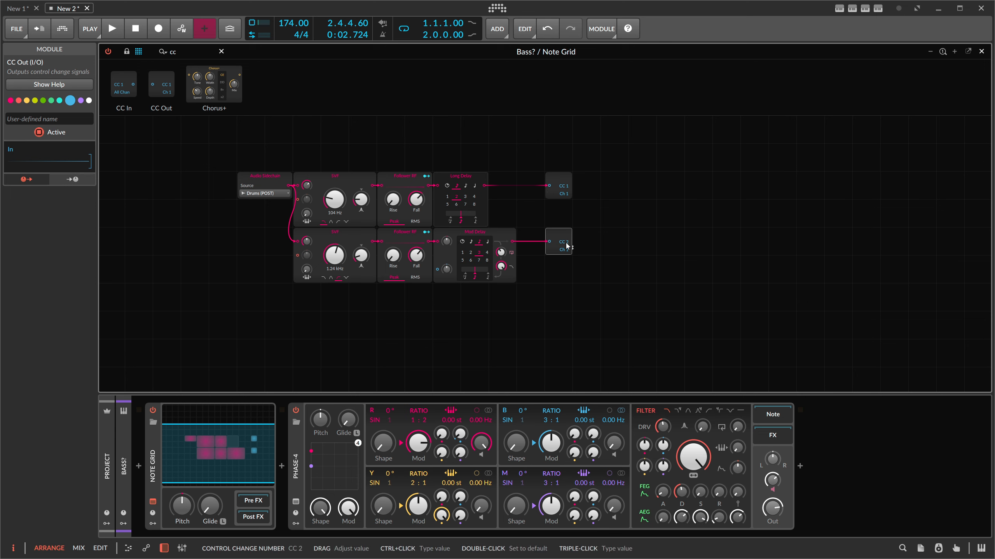
- Add a MIDI modulator for CC1 to Phase-4, map it to the B→R modulation amount, and briefly test playback
click(297, 522)
click(314, 424)
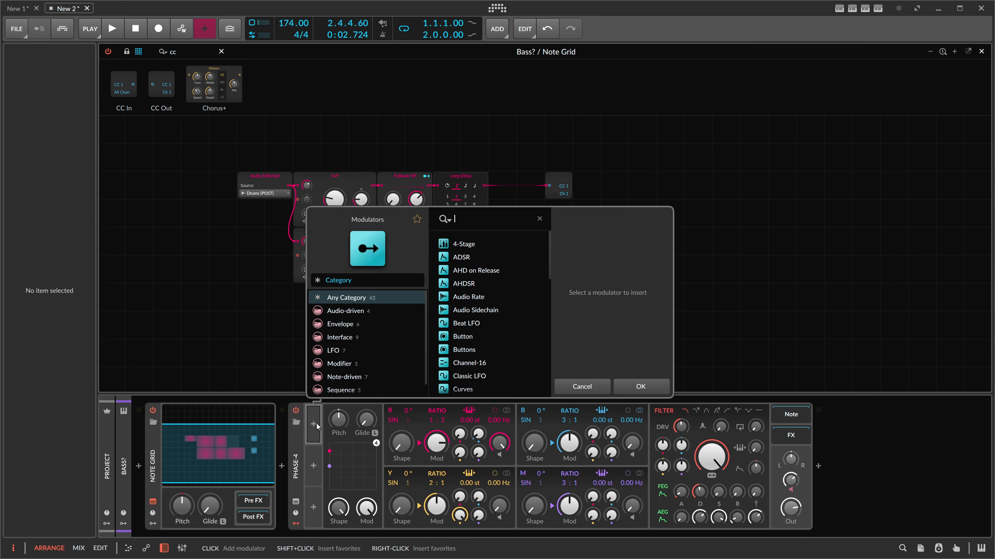
text(mid)
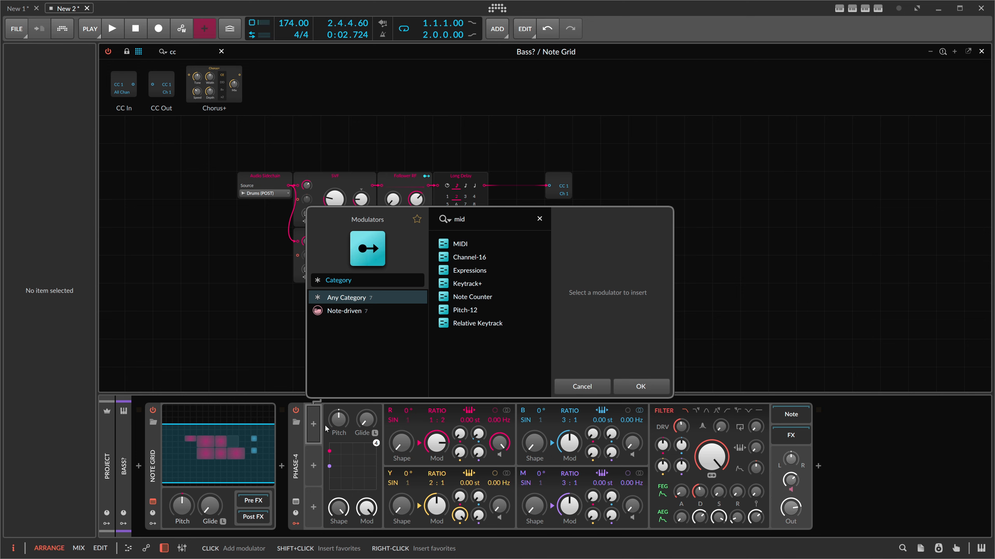
double_click(469, 245)
click(331, 421)
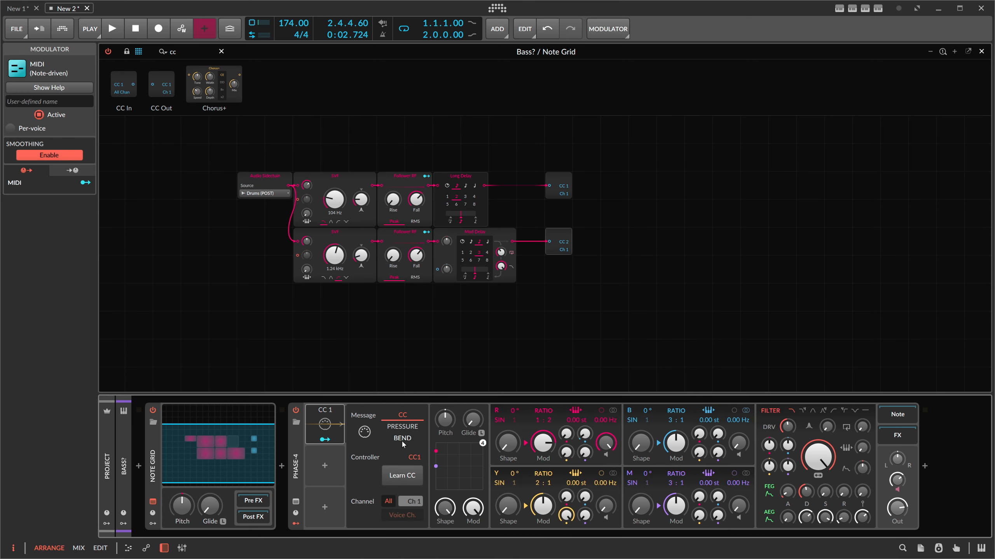
click(324, 439)
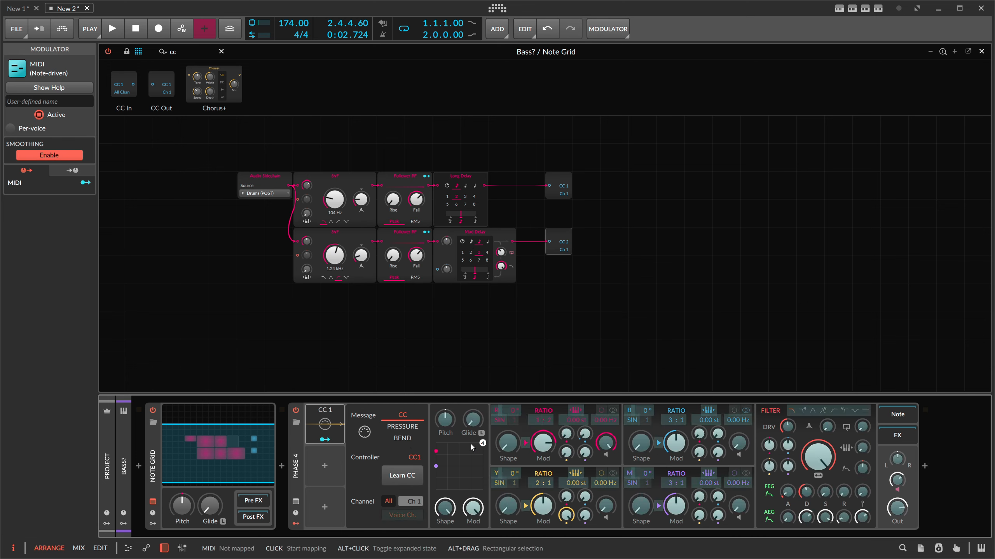
mouse_move(585, 434)
mouse_down()
mouse_move(585, 409)
mouse_move(585, 432)
mouse_up()
key(space)
key(space)
click(325, 439)
- Duplicate the MIDI modulator, place the copy below the original, and set its controller to CC2
click(329, 432)
key(ctrl+d)
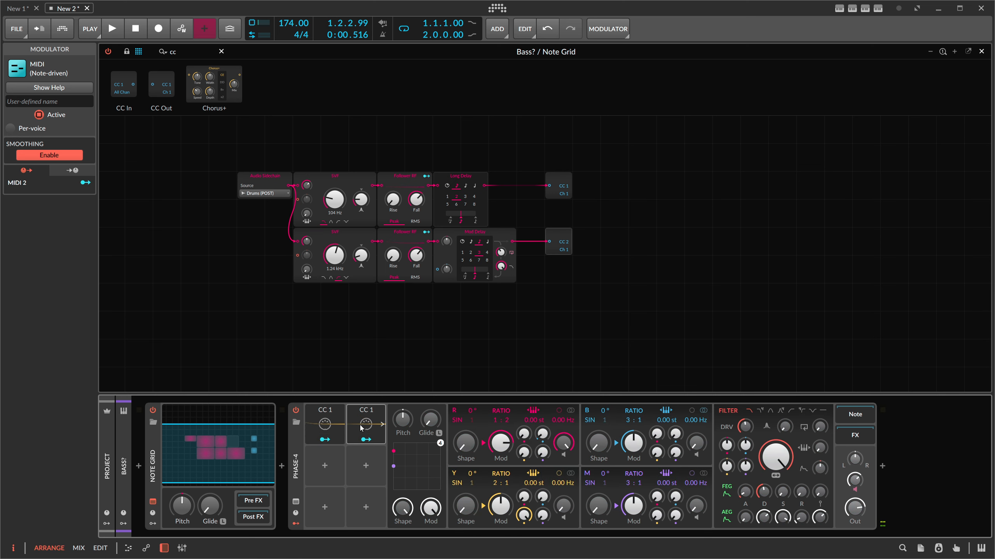
drag(366, 425, 325, 466)
click(325, 481)
click(332, 466)
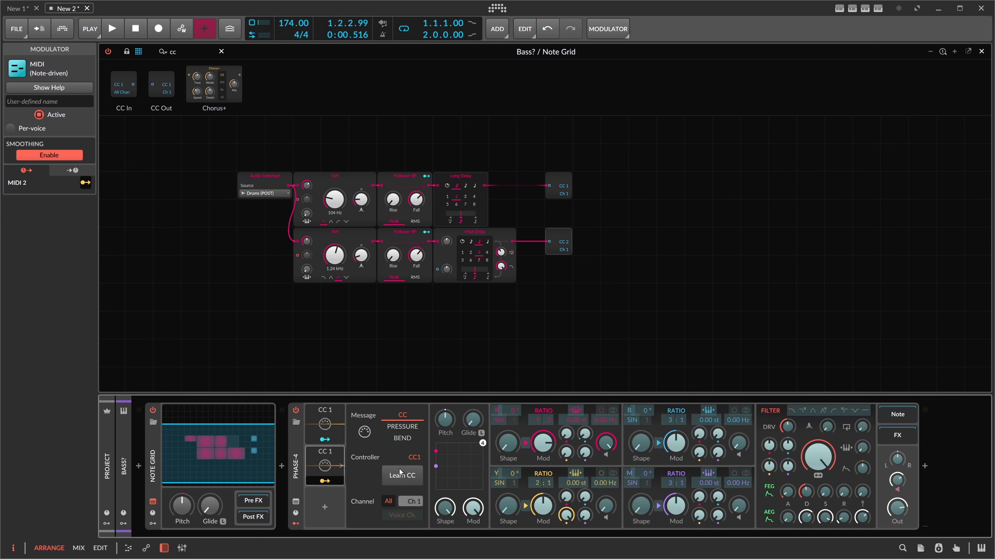
drag(409, 458, 408, 453)
click(332, 466)
- Map the CC 2 modulator to M→R modulation at 0.340 and R Shape at 0.290, fine-tuning both during playback
drag(501, 452, 501, 443)
drag(424, 443, 424, 437)
key(space)
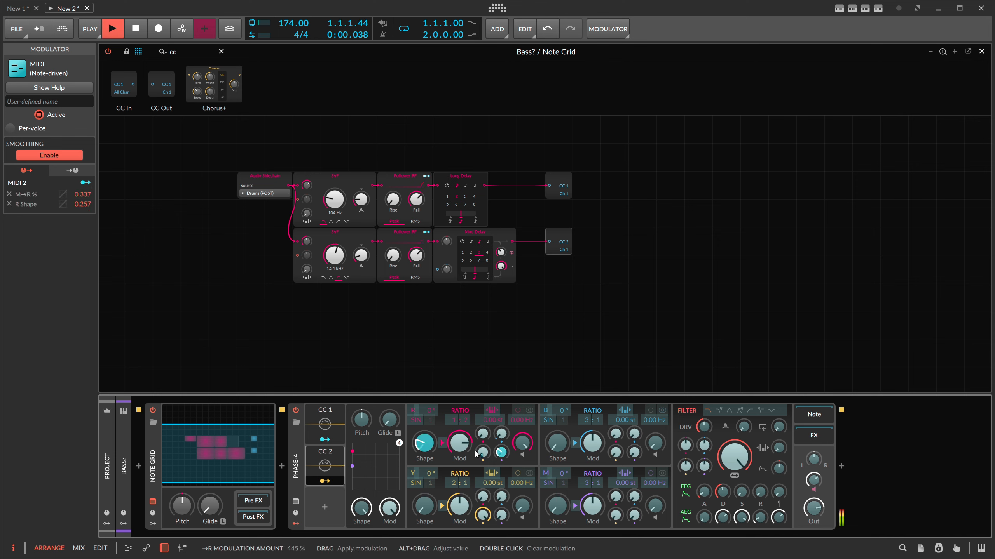
drag(501, 452, 501, 451)
drag(425, 445, 428, 463)
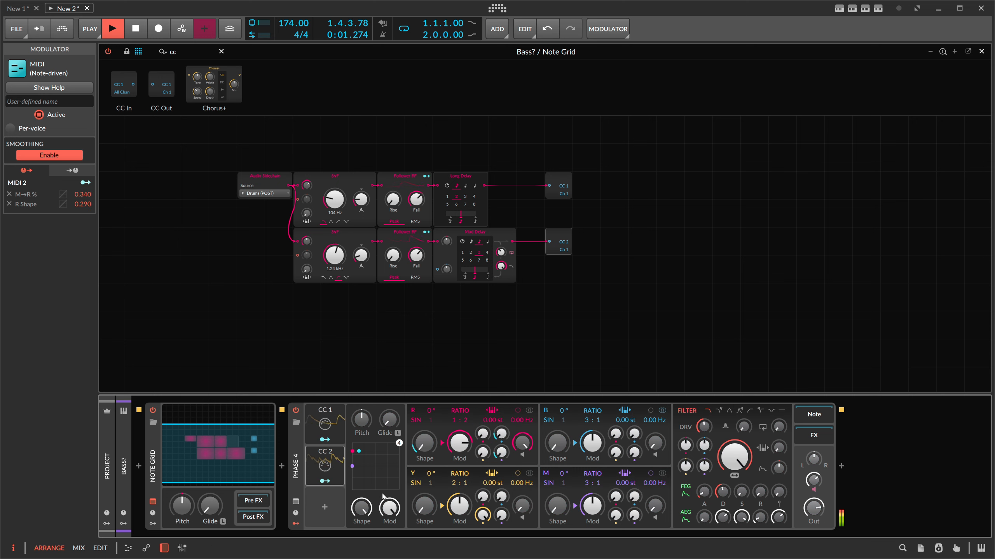
- Lower the Mod Delay's feedback to about 18 % and shorten the Fall of both Follower RF modules during playback
drag(500, 252, 501, 264)
key(space)
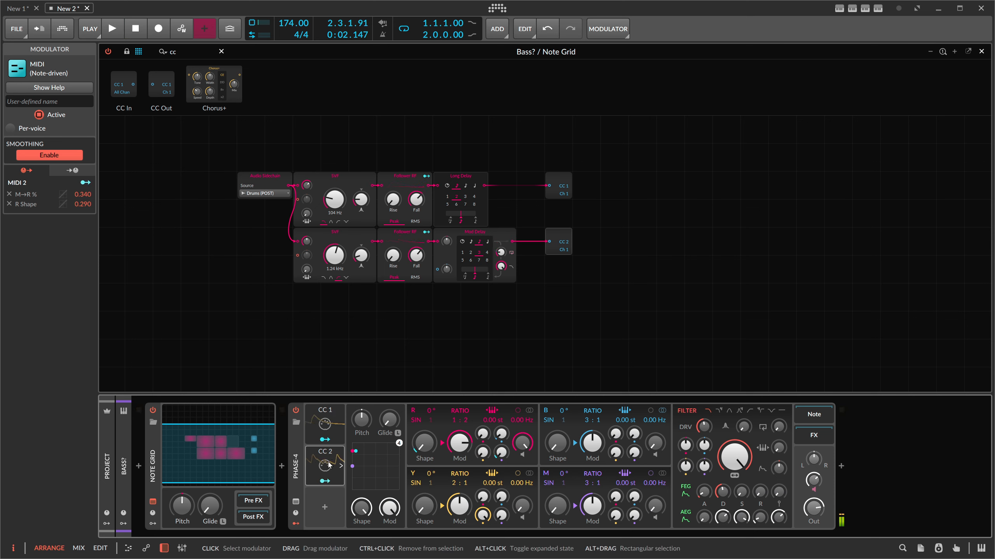
key(space)
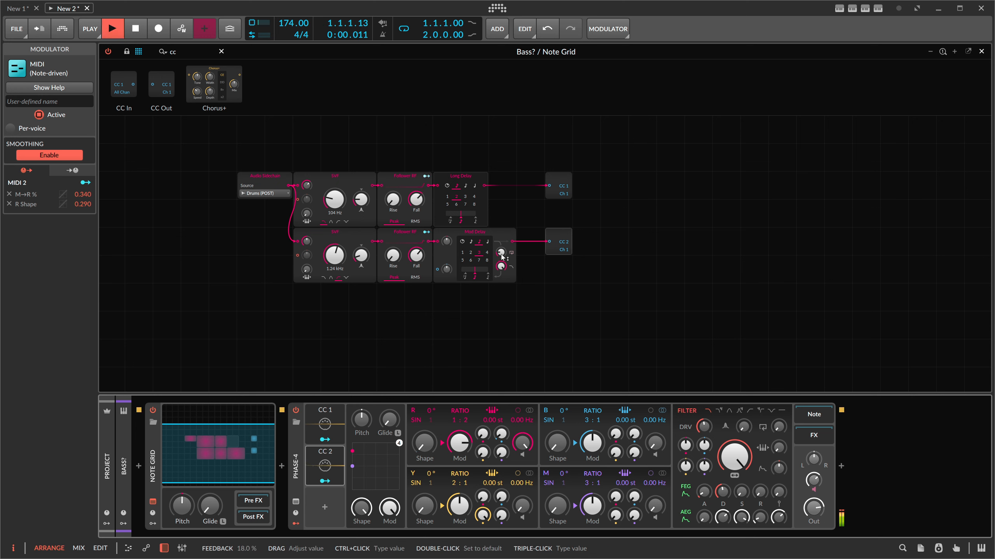
drag(417, 254, 416, 262)
drag(416, 199, 416, 199)
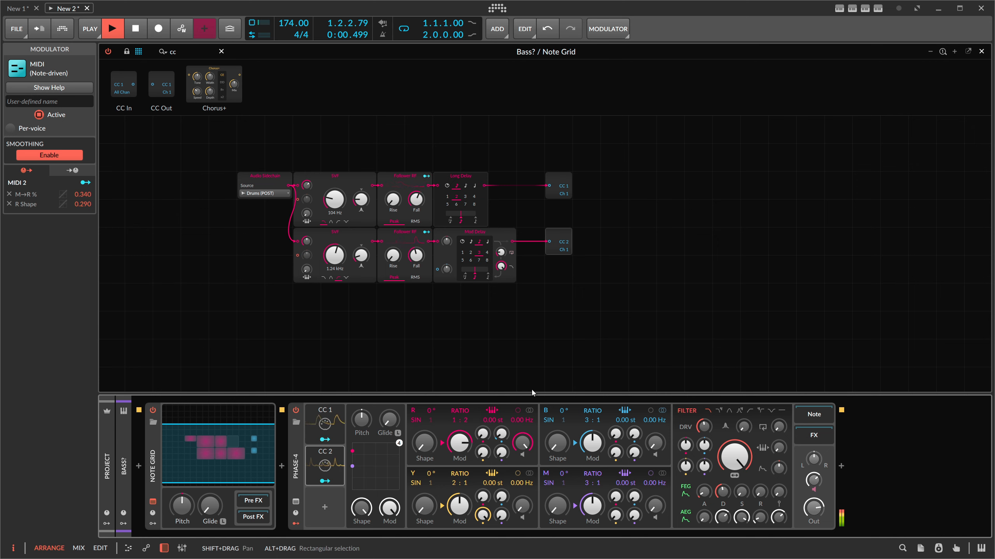
- Close the Note Grid, open the 174 Drums clip in the detail editor, and stop playback
click(981, 51)
click(257, 85)
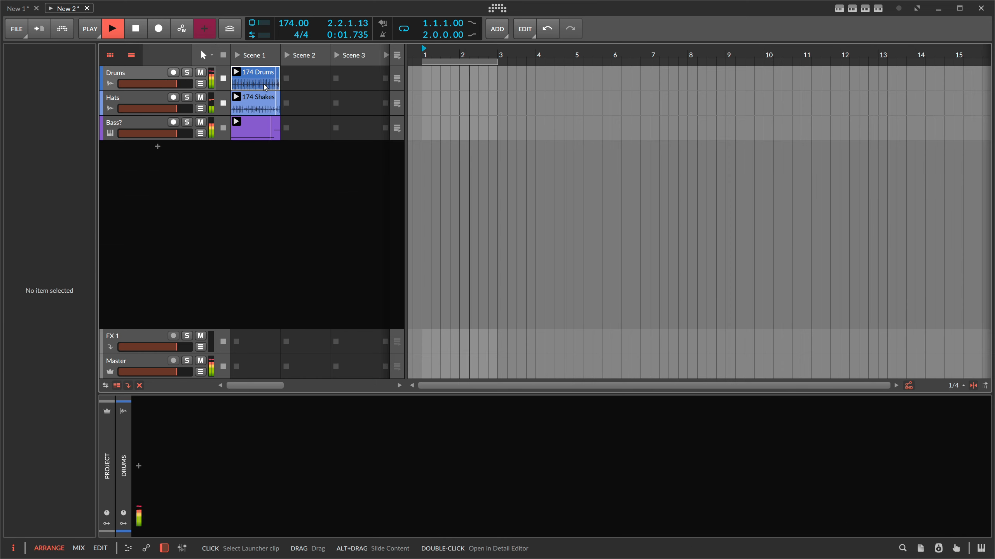
double_click(257, 86)
key(space)
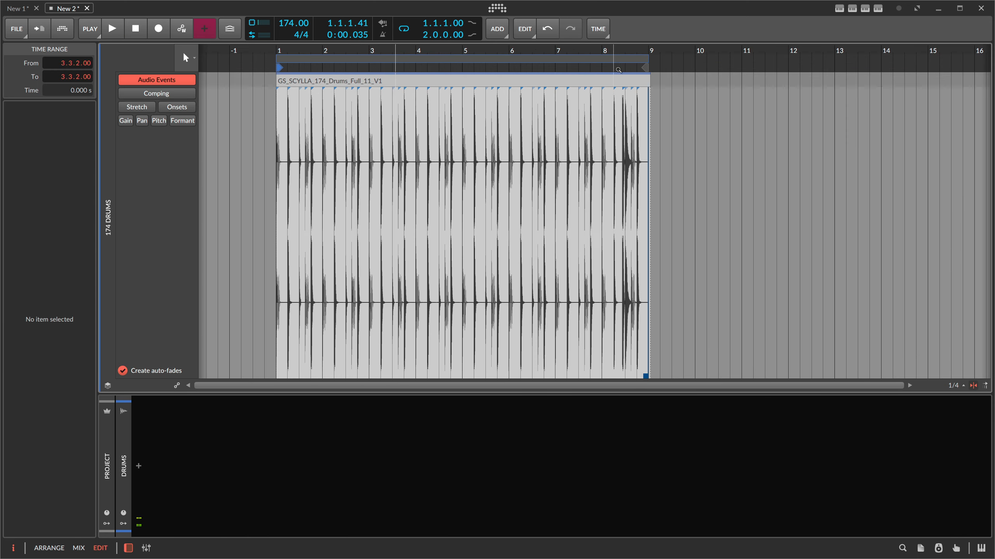
- Try a 0.3.0.00 loop length on the 174 Drums clip during playback, and restore the length to 8.0.0.00
drag(647, 59, 339, 61)
key(space)
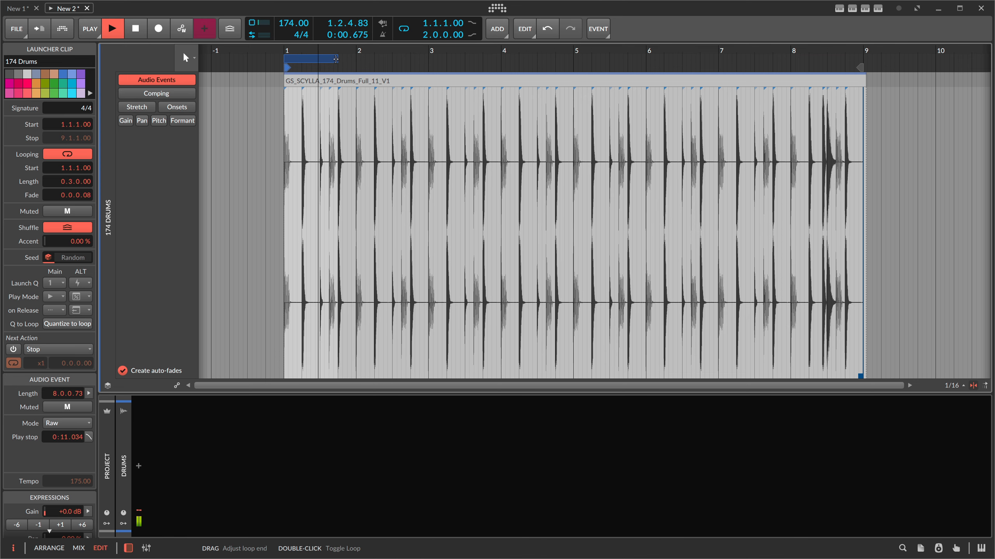
key(space)
drag(335, 59, 861, 83)
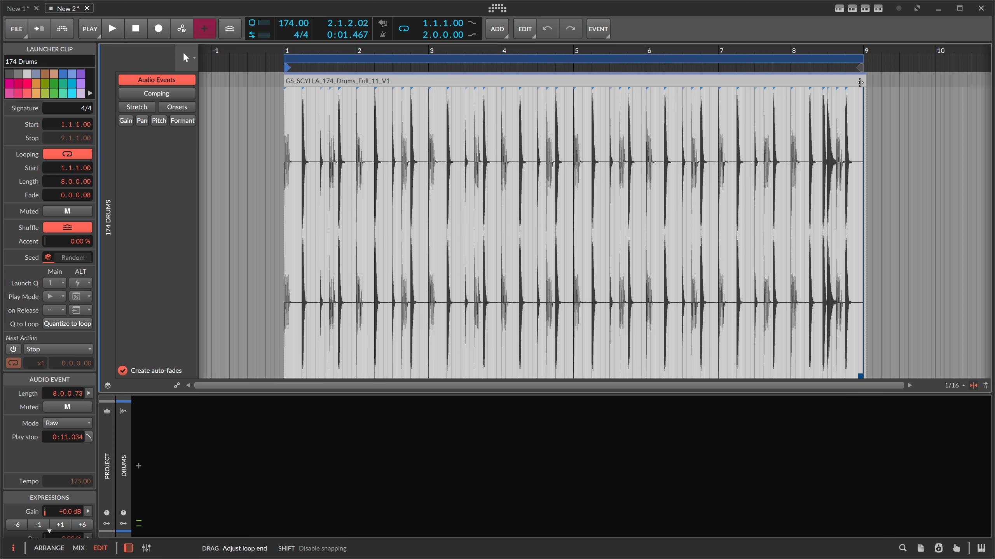
- Return from the drum clip to the arrangement view, select the Bass? track, and open its Note Grid
drag(323, 53, 322, 40)
key(Tab)
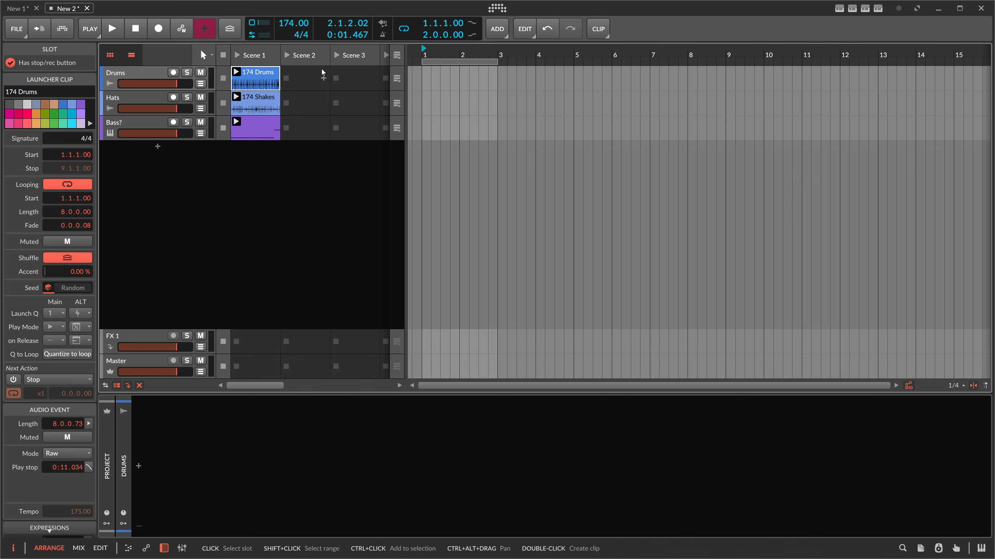
click(149, 117)
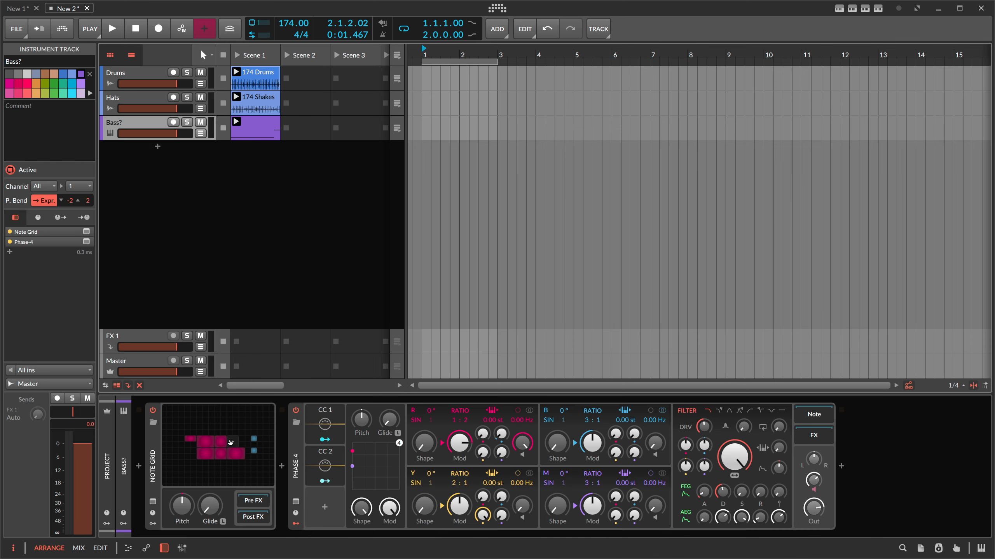
double_click(230, 442)
drag(396, 168, 593, 311)
scroll(707, 290, up, 2)
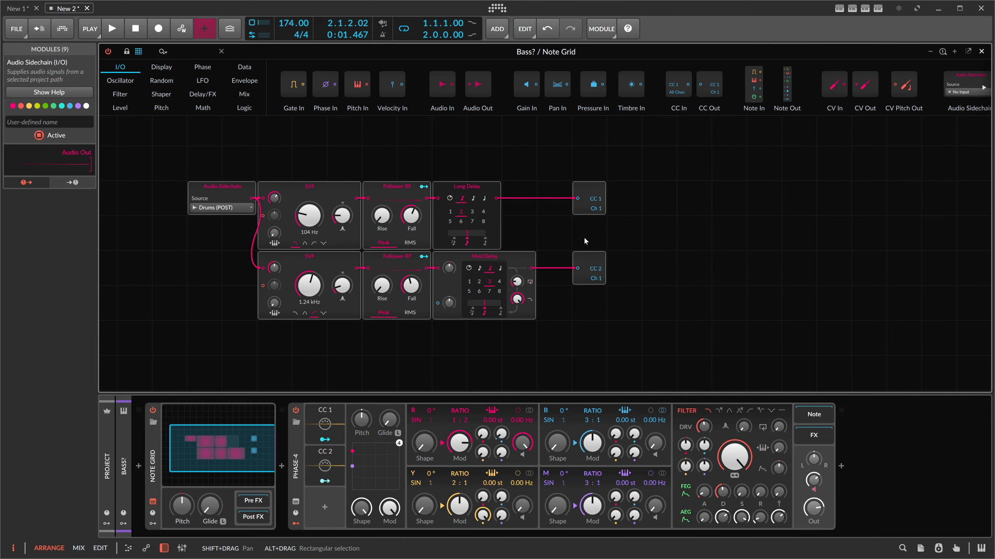
- Review the CC number and channel settings of the two CC Out modules and of Phase-4's CC 1 and CC 2 modulators
drag(598, 209, 597, 206)
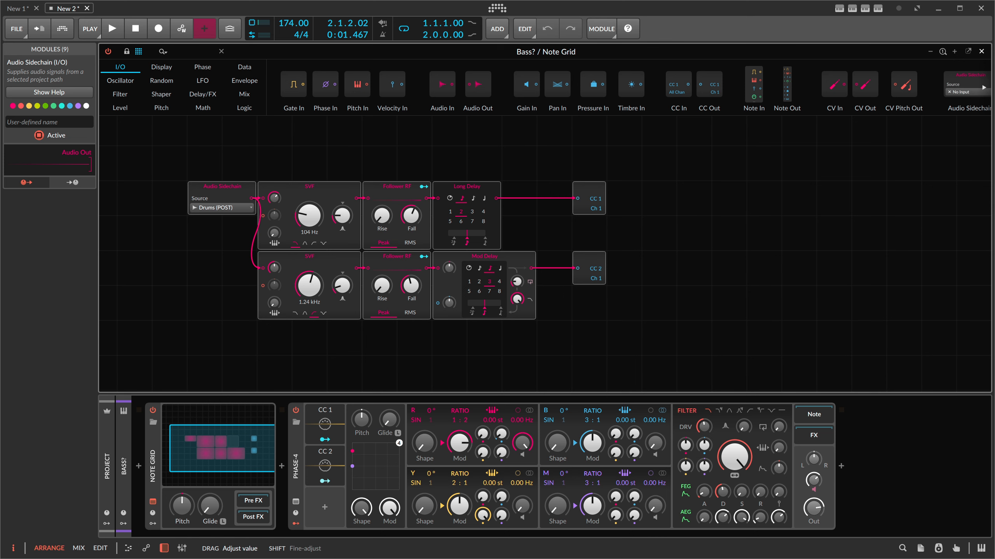
mouse_move(597, 280)
mouse_down()
mouse_move(598, 246)
mouse_move(598, 280)
mouse_up()
click(327, 416)
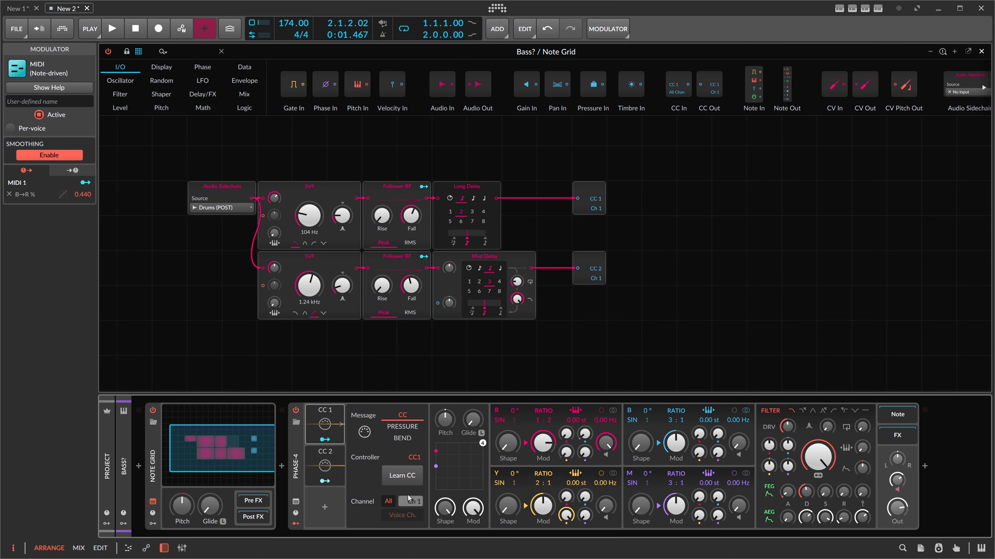
click(387, 503)
drag(407, 503, 407, 505)
click(335, 471)
click(329, 461)
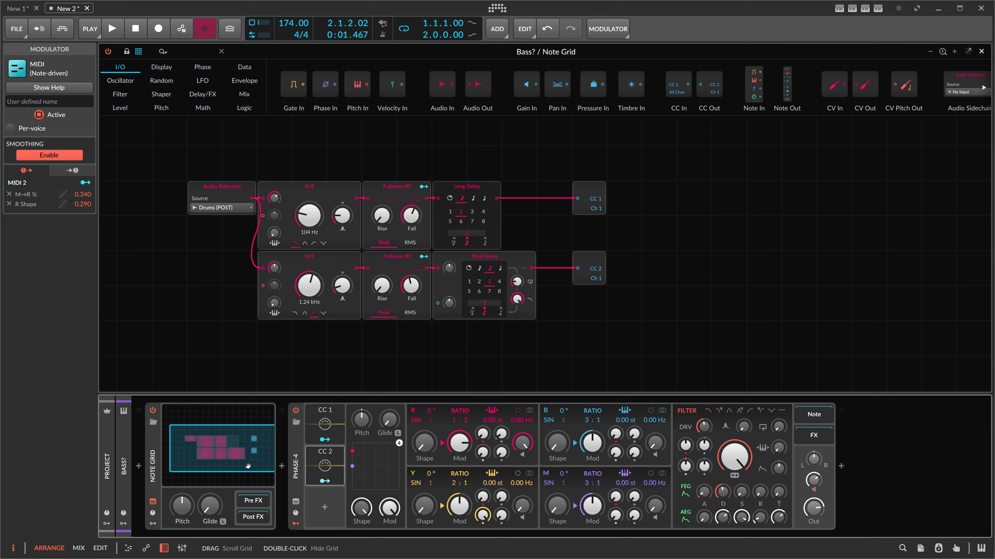
click(310, 453)
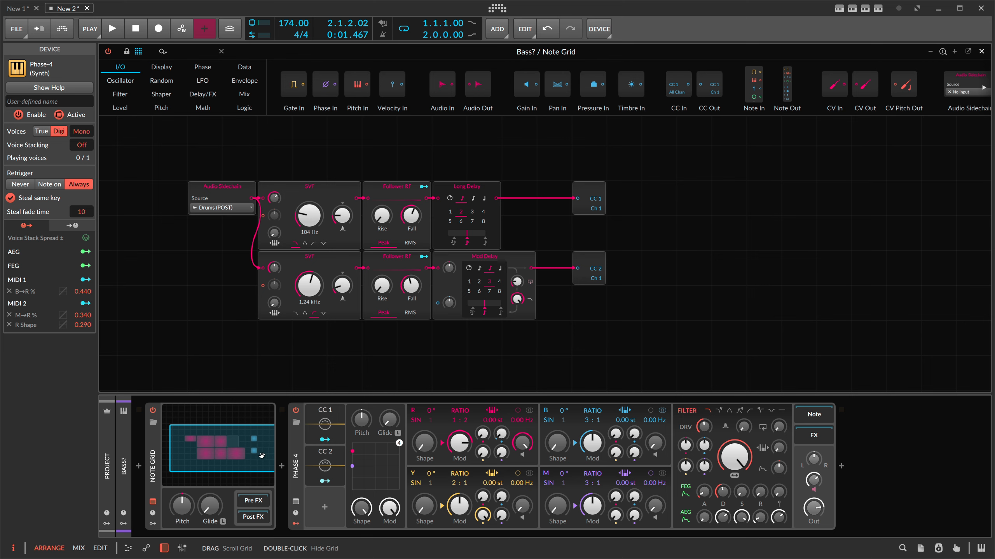
drag(261, 456, 254, 455)
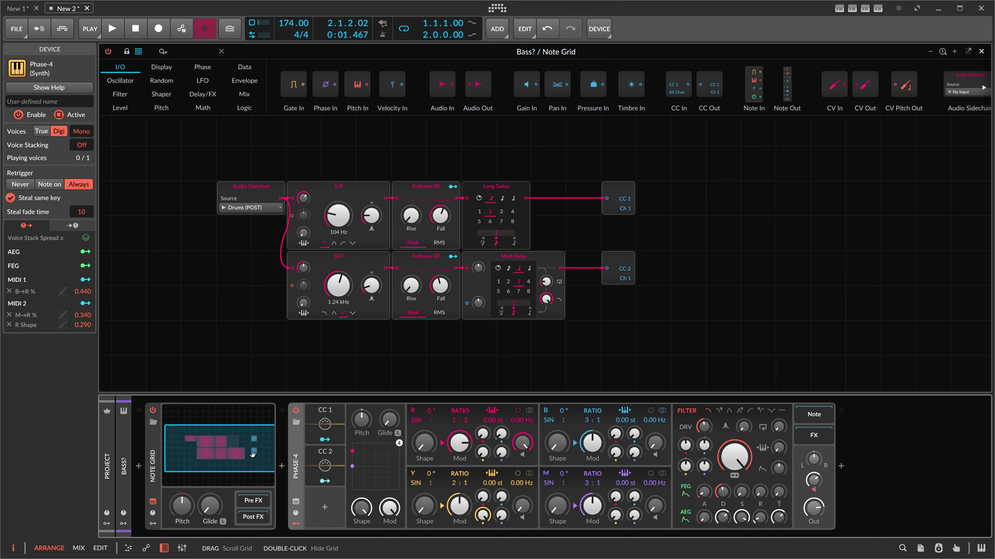
drag(243, 447, 238, 448)
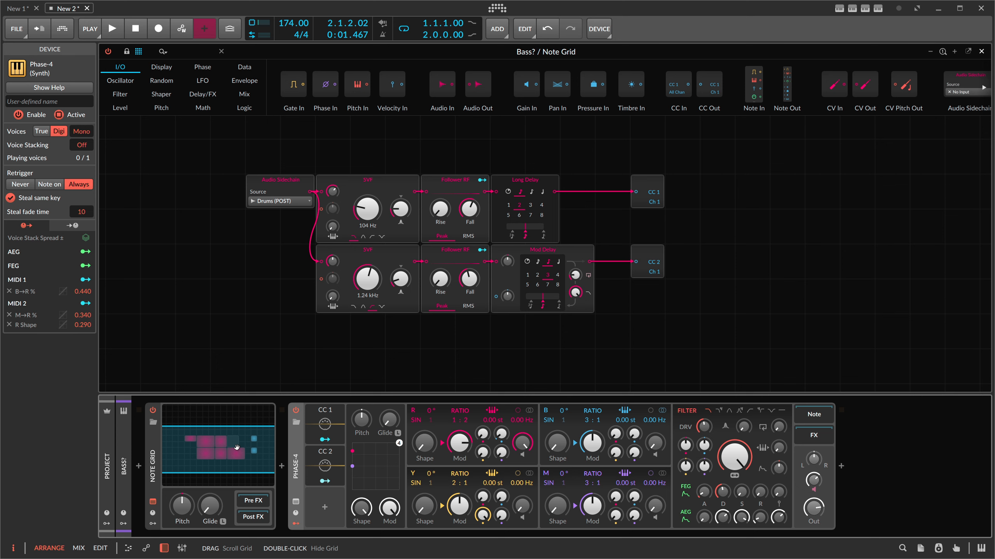
click(656, 208)
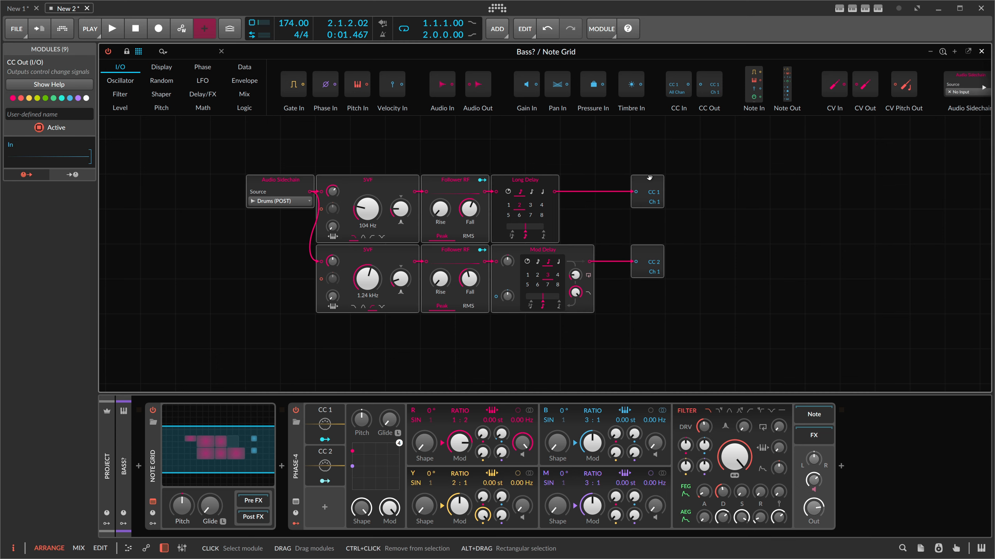
click(649, 252)
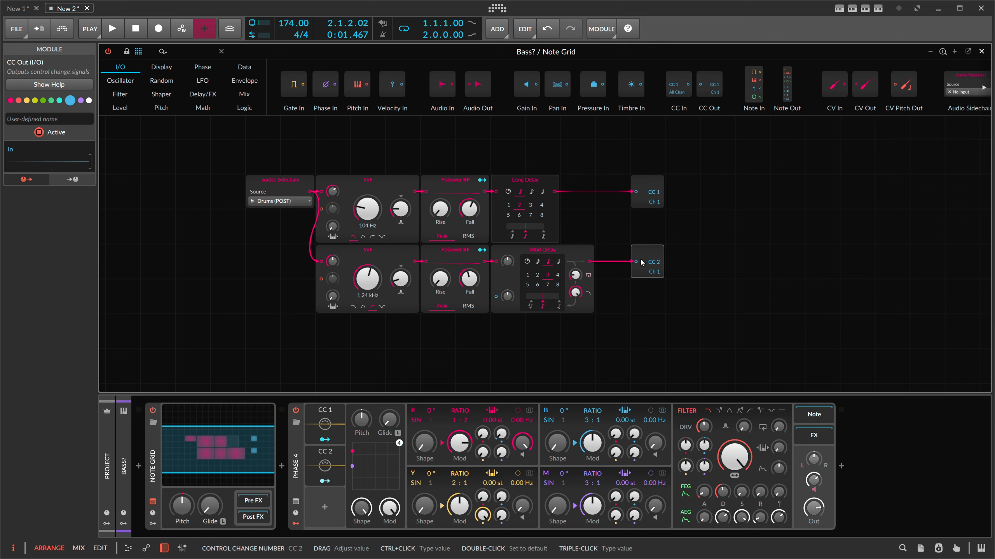
- Search the audio effects for "filter" and insert a Filter+ device after Phase-4
click(841, 465)
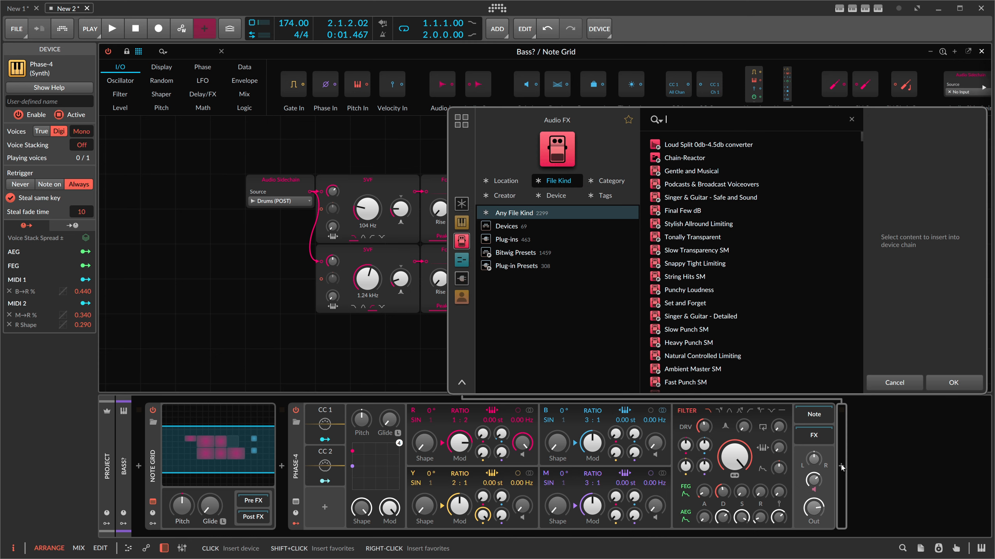
text(filt)
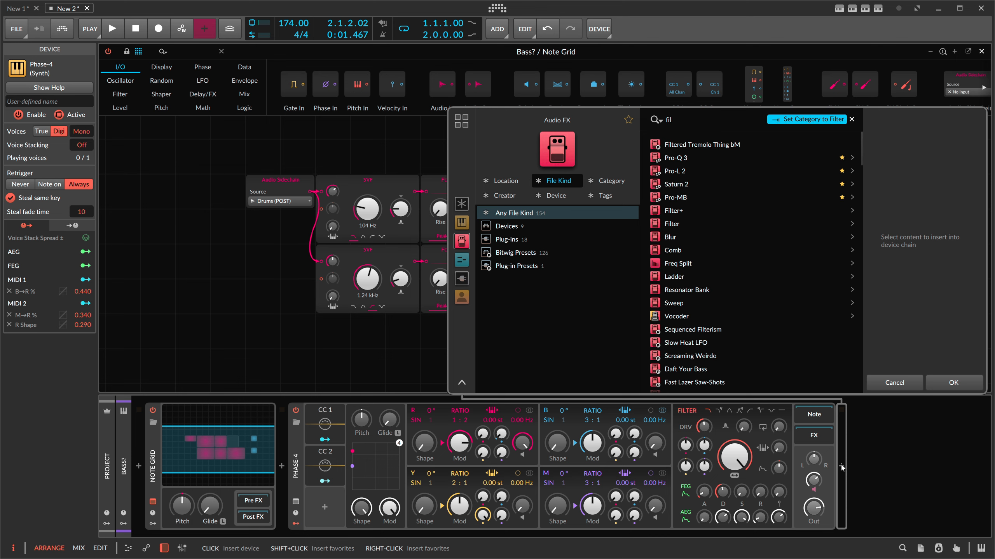
key(BackSpace)
key(BackSpace)
key(BackSpace)
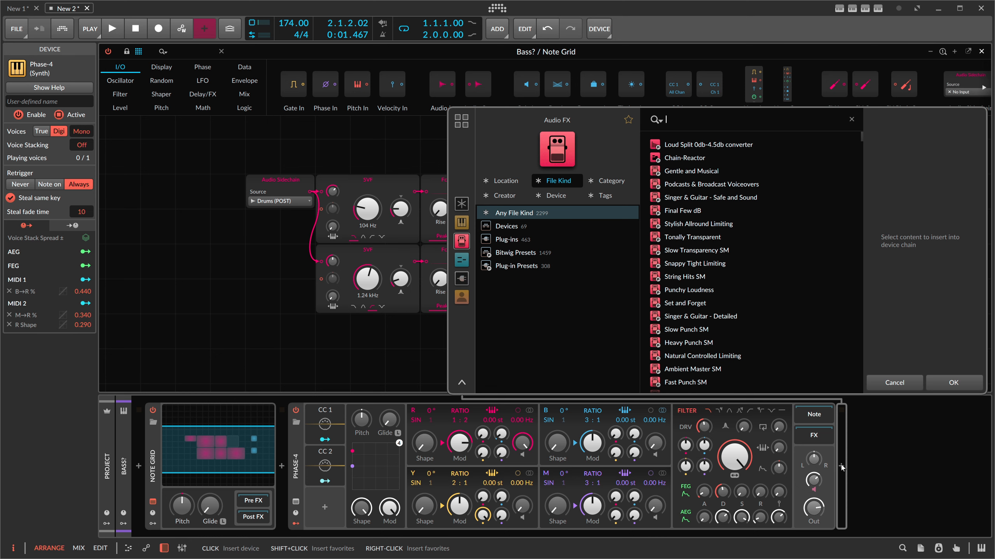
text(filter)
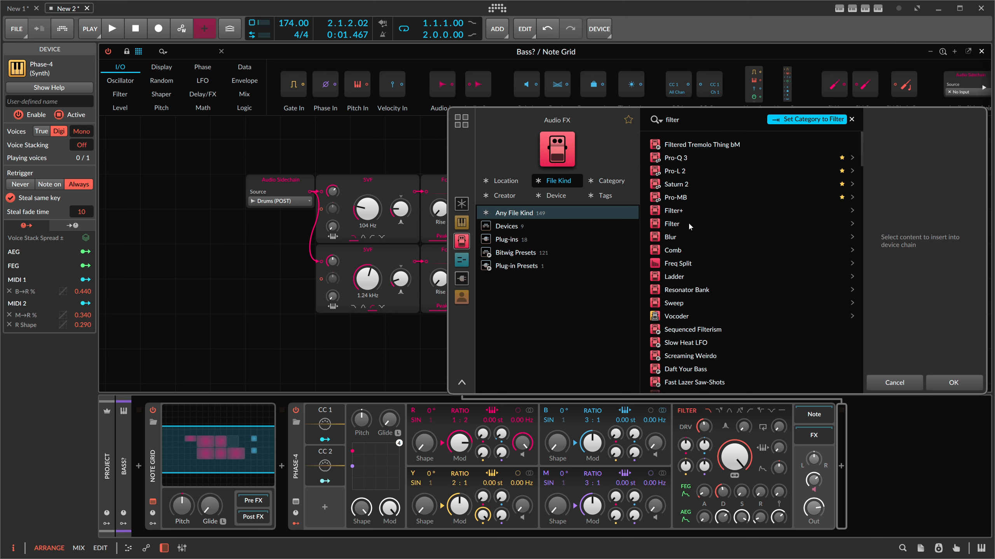
double_click(680, 214)
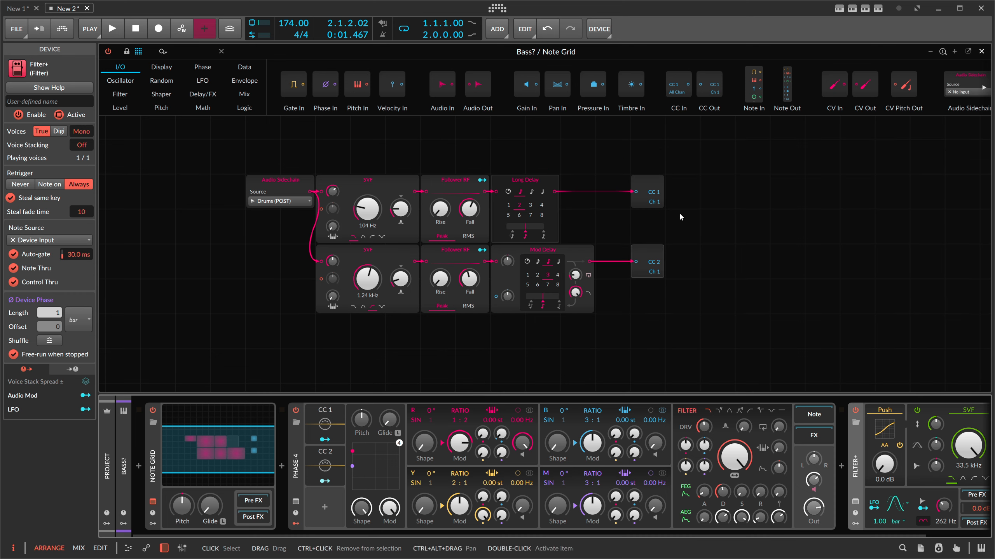
- Copy the CC 2 modulator from Phase-4 to Filter+ and show Filter+'s modulator slots
click(324, 461)
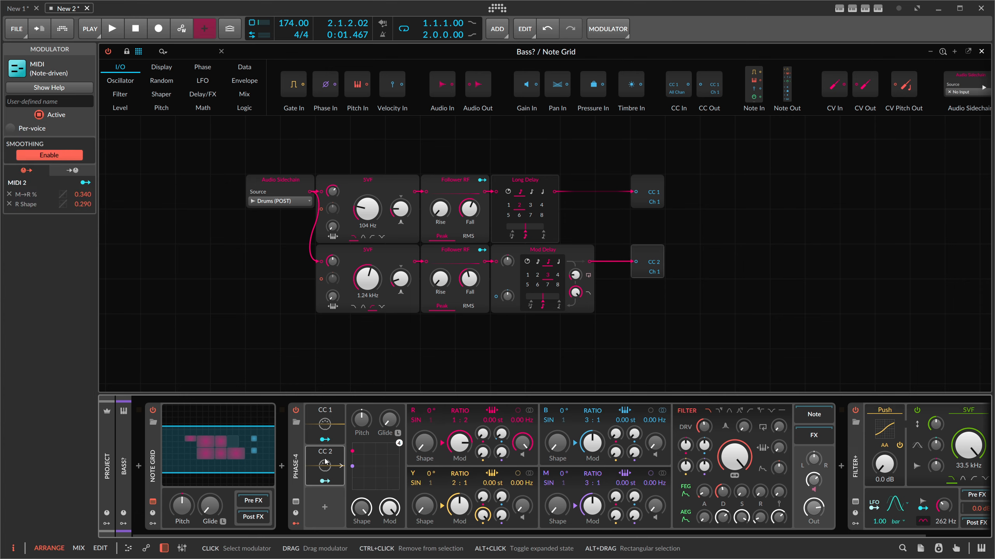
click(889, 506)
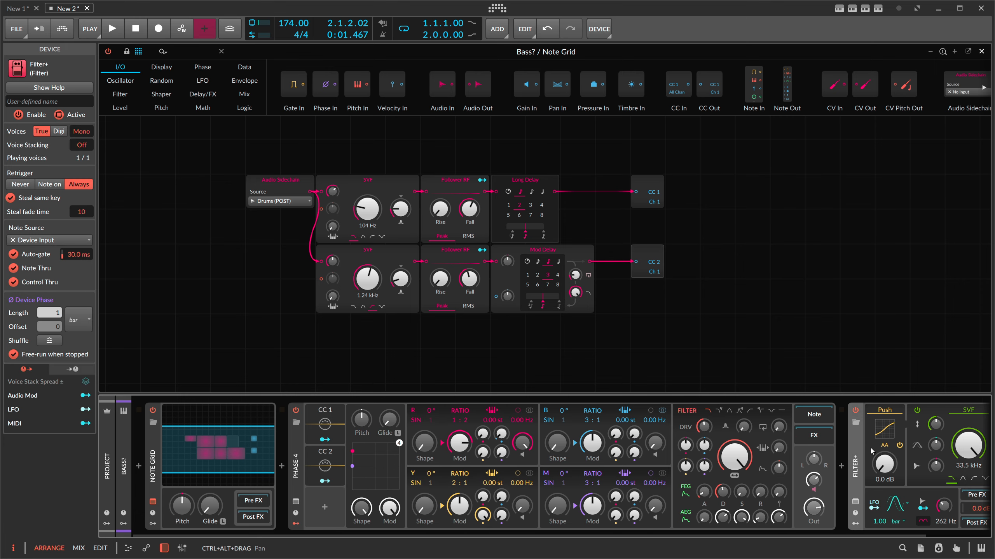
click(857, 513)
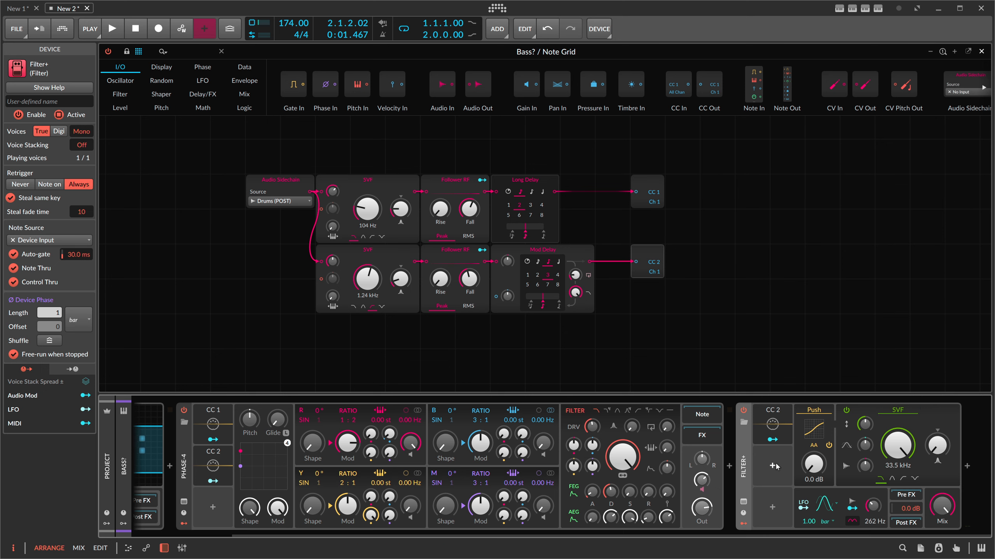
- Map Filter+'s CC 2 modulator to Cutoff at -99.3 and Push at 23.87, and start playback to hear it
click(773, 440)
drag(896, 446, 876, 457)
key(space)
drag(813, 463, 813, 458)
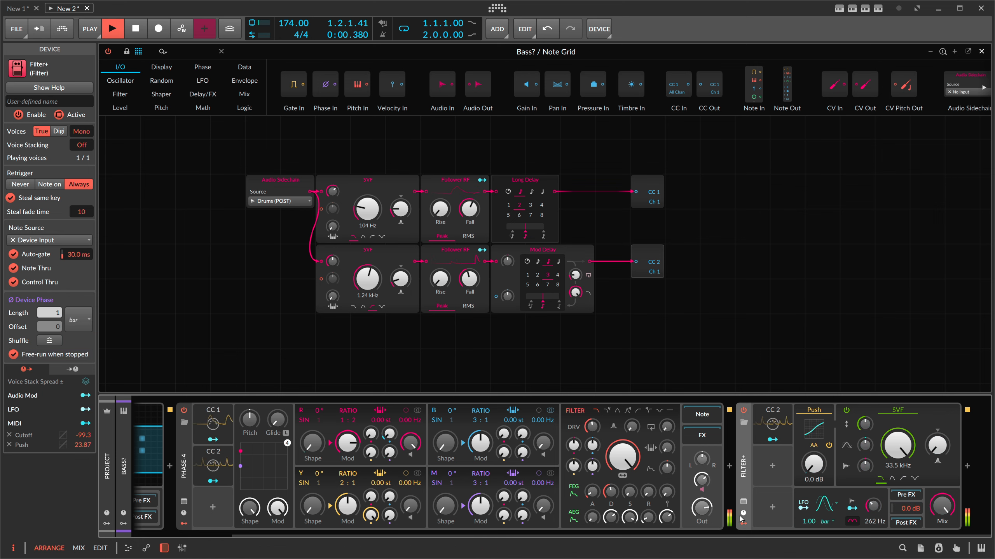
- Close the Note Grid and check the device chains of the Hats and Drums tracks, ending on the Bass? track
scroll(696, 535, up, 3)
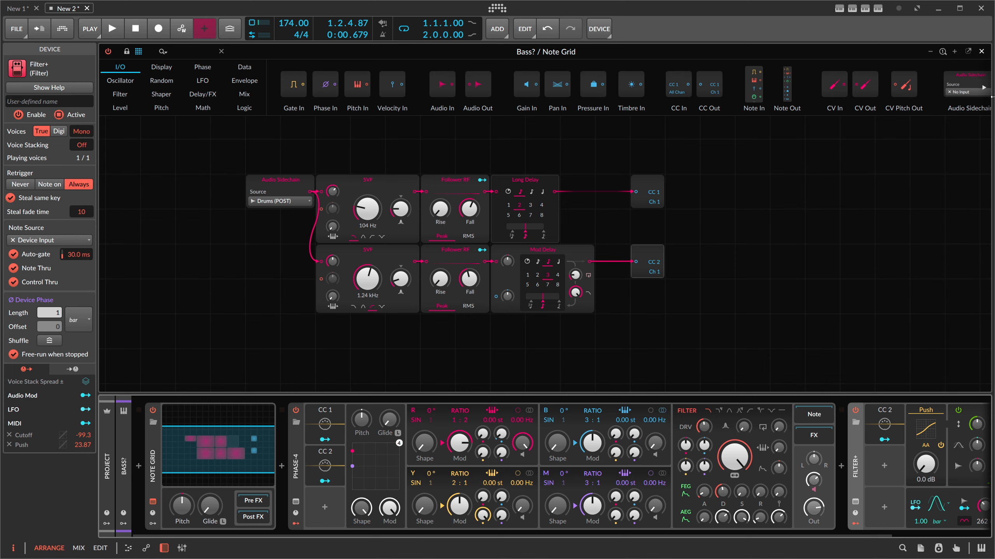
click(981, 51)
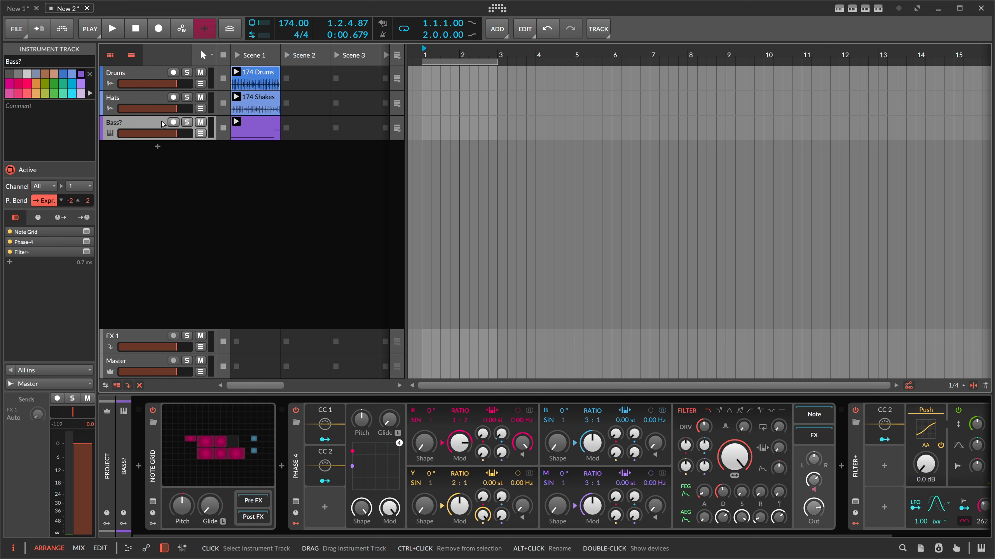
click(156, 98)
click(145, 78)
click(147, 98)
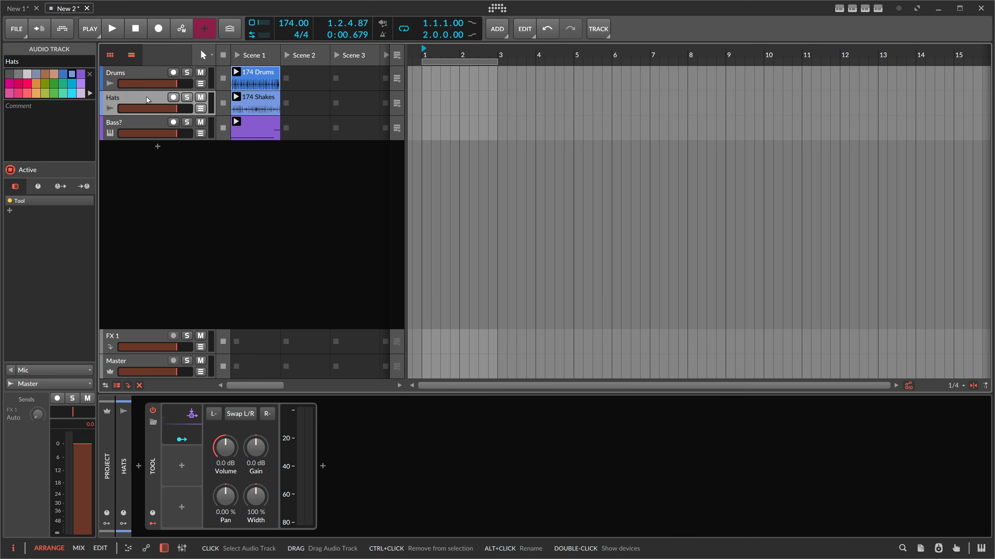
click(145, 78)
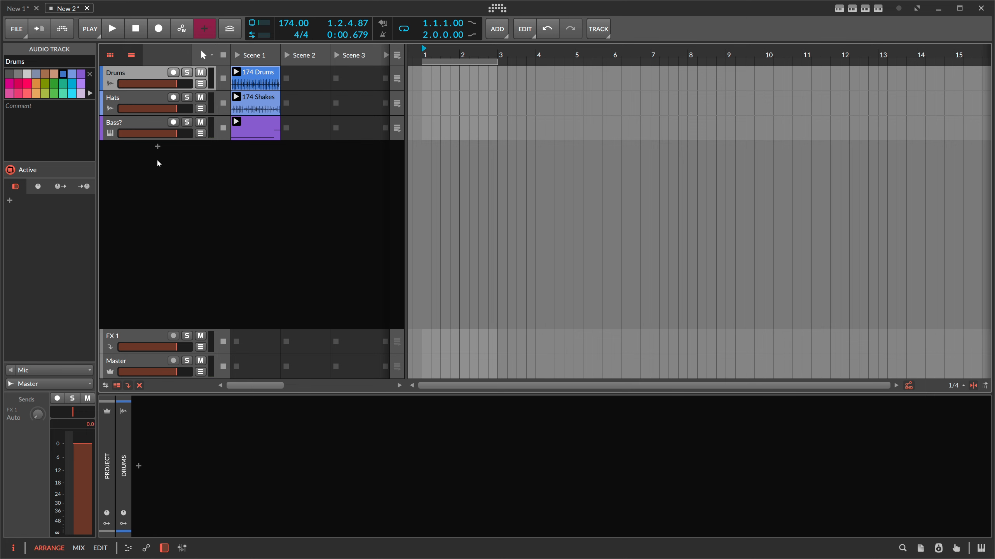
click(137, 130)
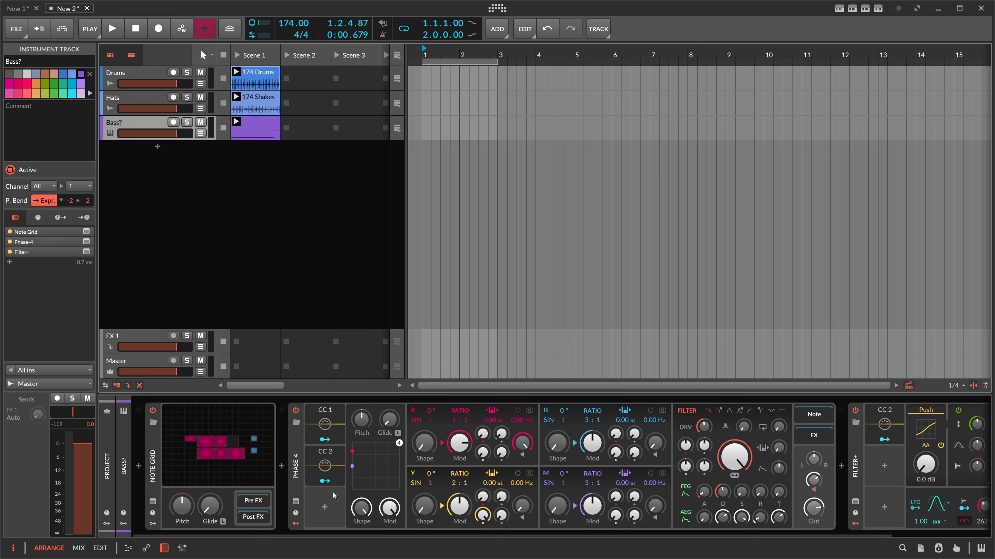
- Add an Audio Sidechain modulator to Phase-4's empty modulator slot and collapse its settings
click(325, 507)
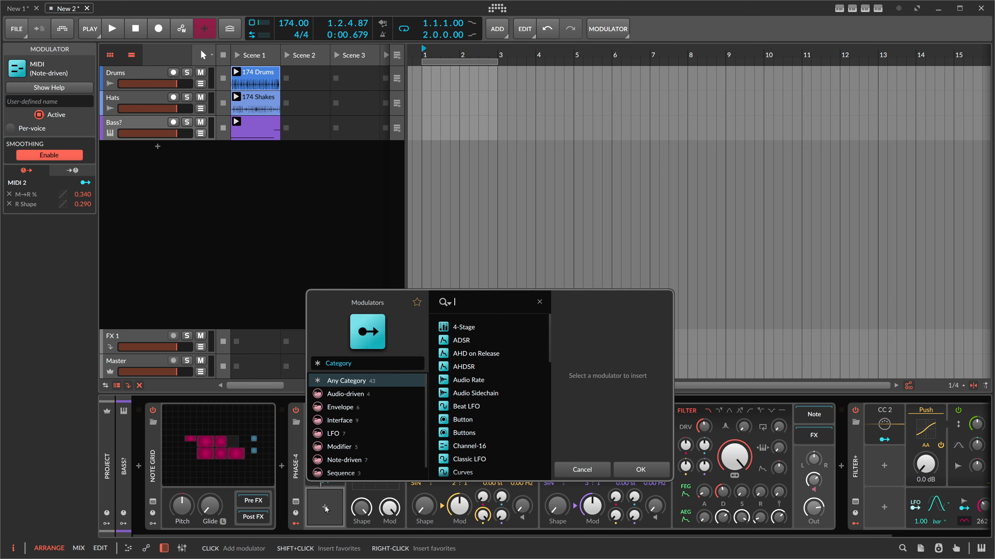
text(side)
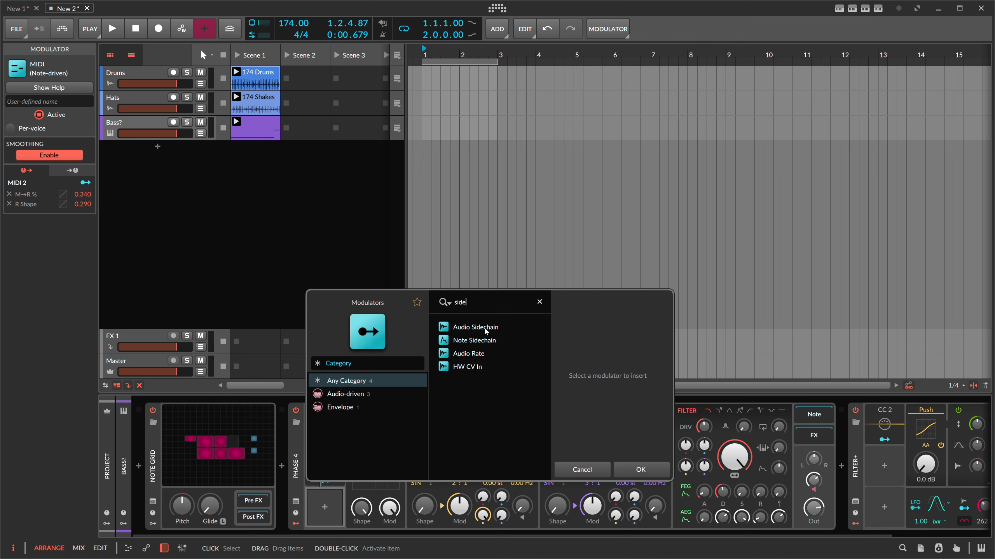
double_click(485, 329)
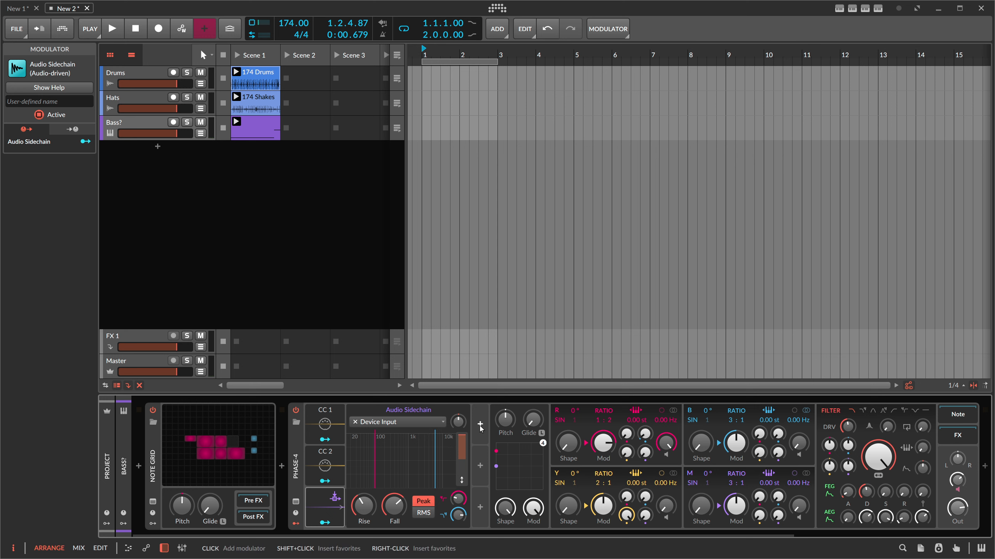
click(324, 501)
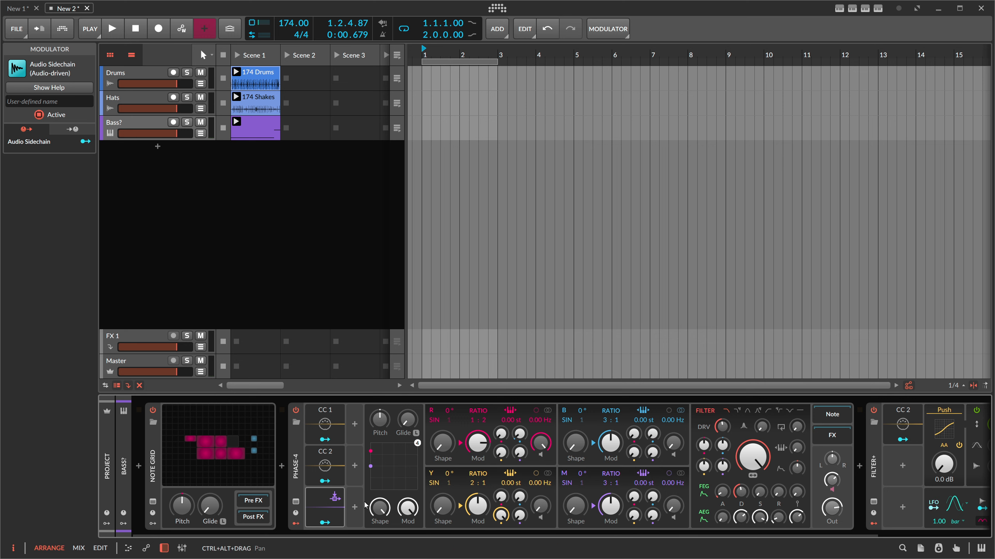
- Reopen the Note Grid and look over the bass device chain from Note Grid through Phase-4 to Filter+
drag(349, 535, 365, 536)
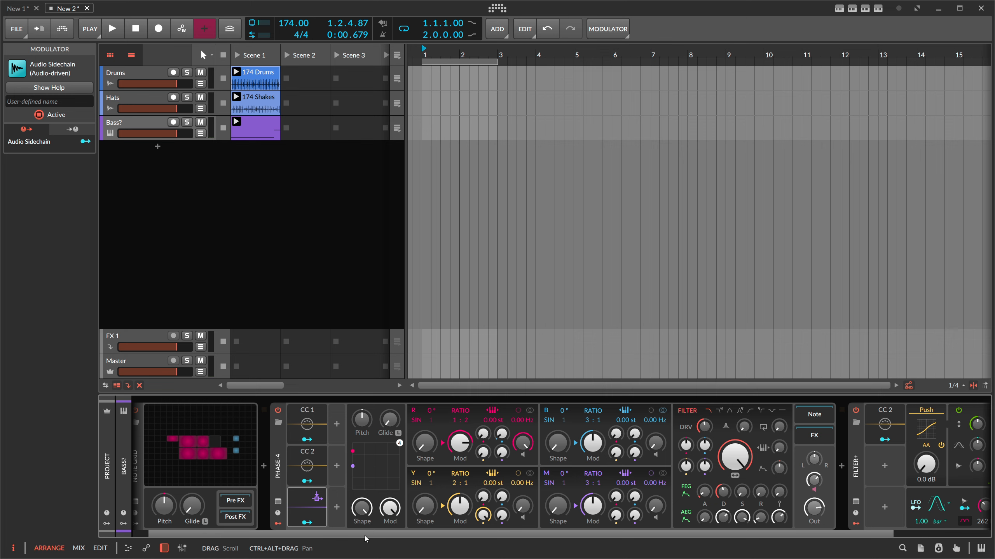
drag(387, 535, 338, 534)
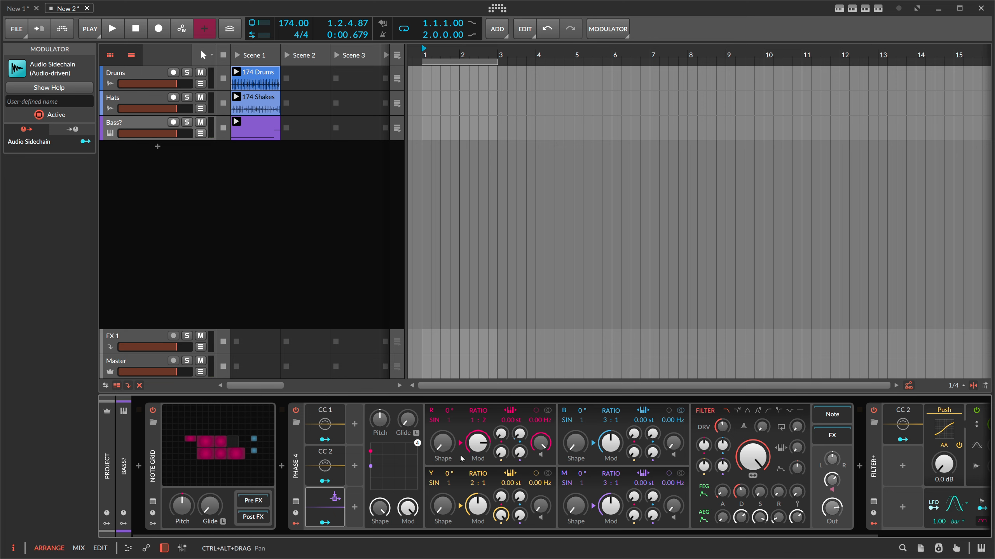
click(247, 456)
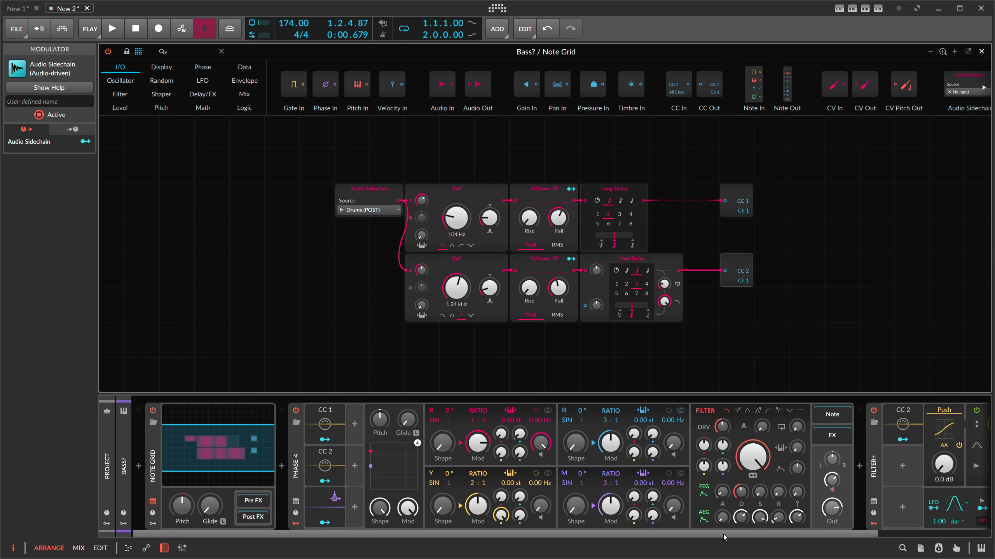
drag(722, 533, 840, 530)
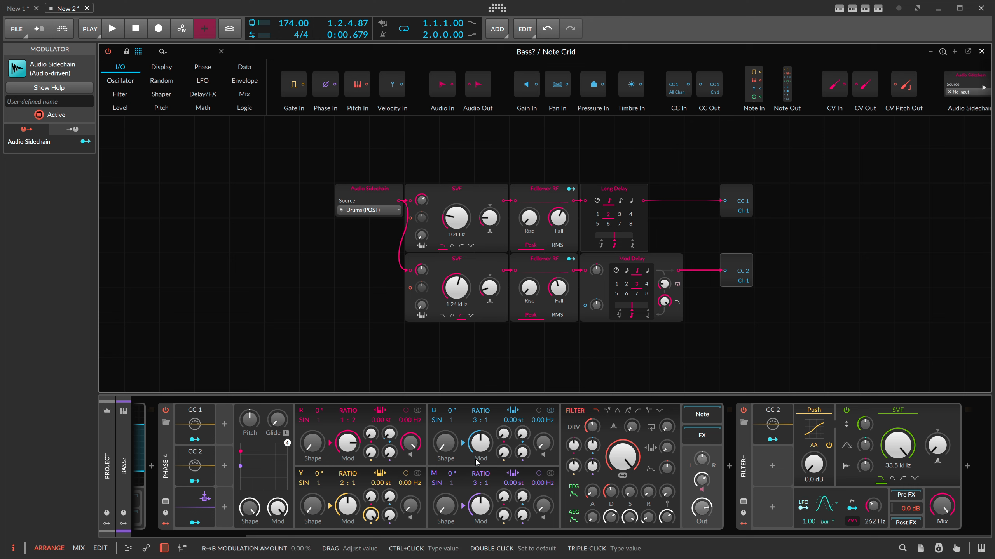
drag(437, 535, 322, 535)
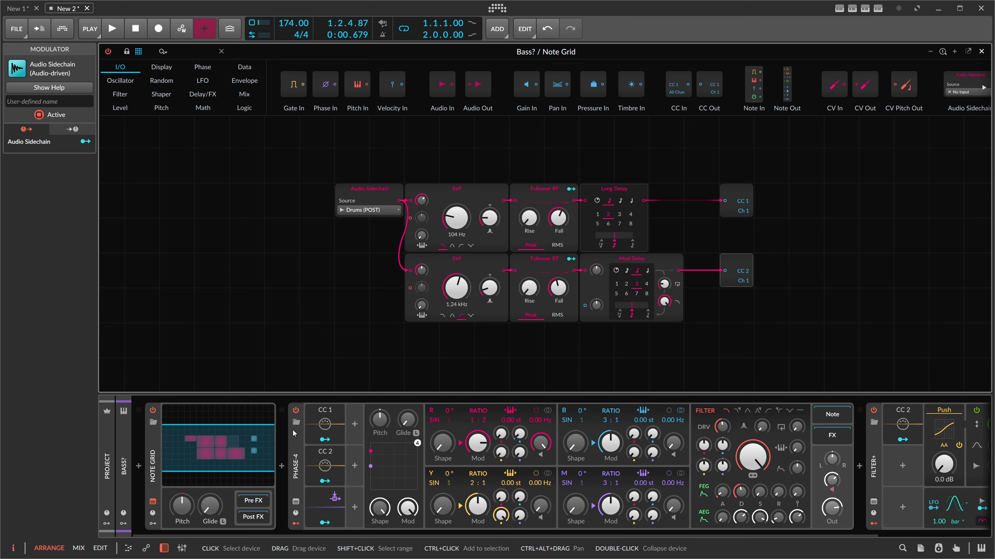